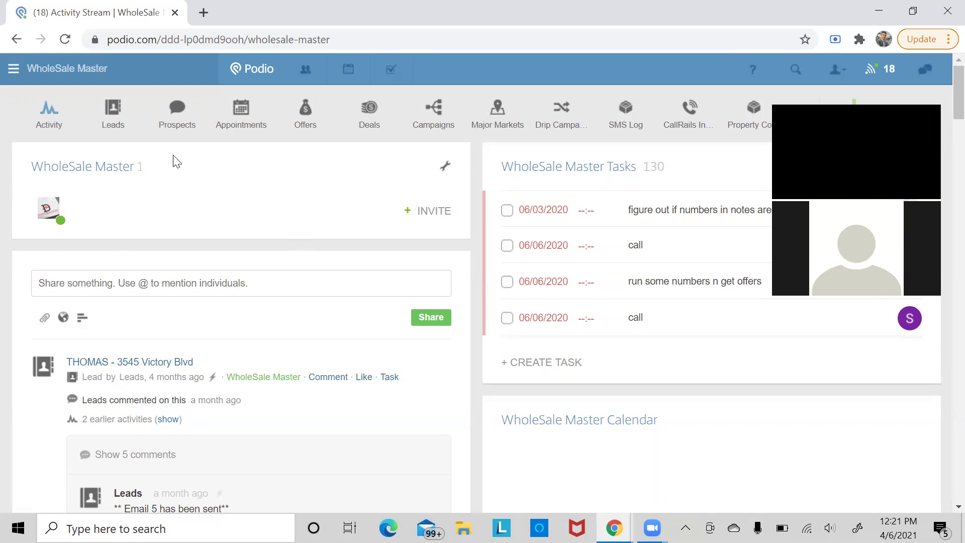
# Open the Prospects app of the WholeSale Master workspace and show its Main View
pyautogui.click(173, 126)
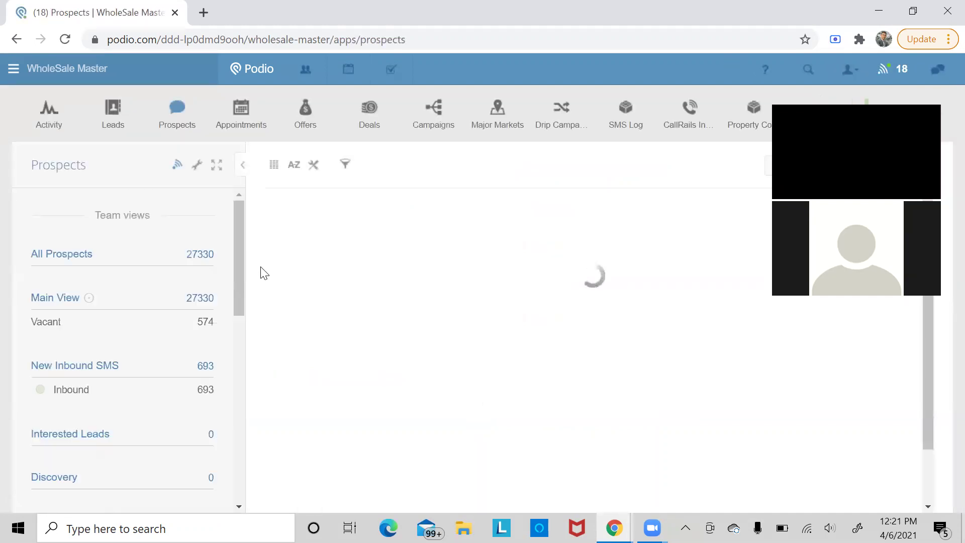
pyautogui.click(189, 266)
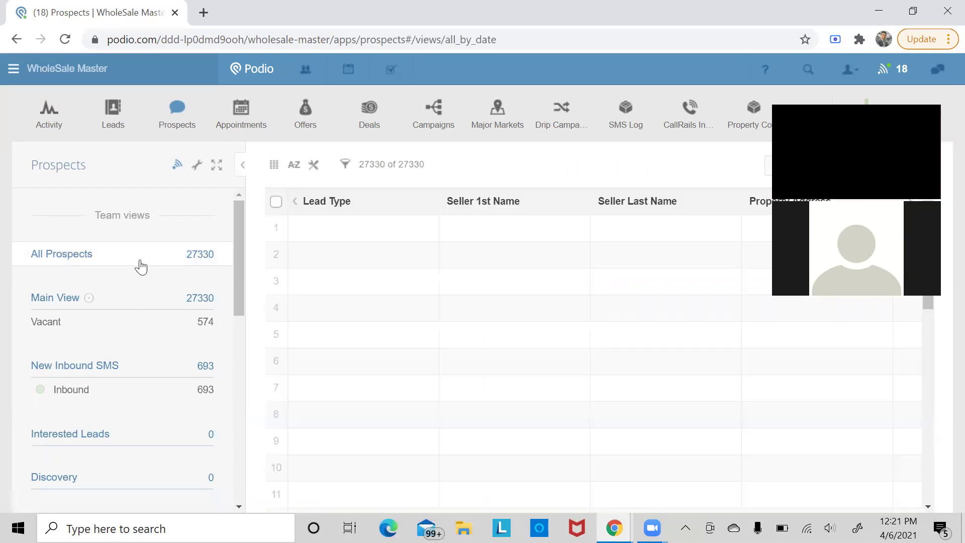
pyautogui.scroll(-10, 632, 334)
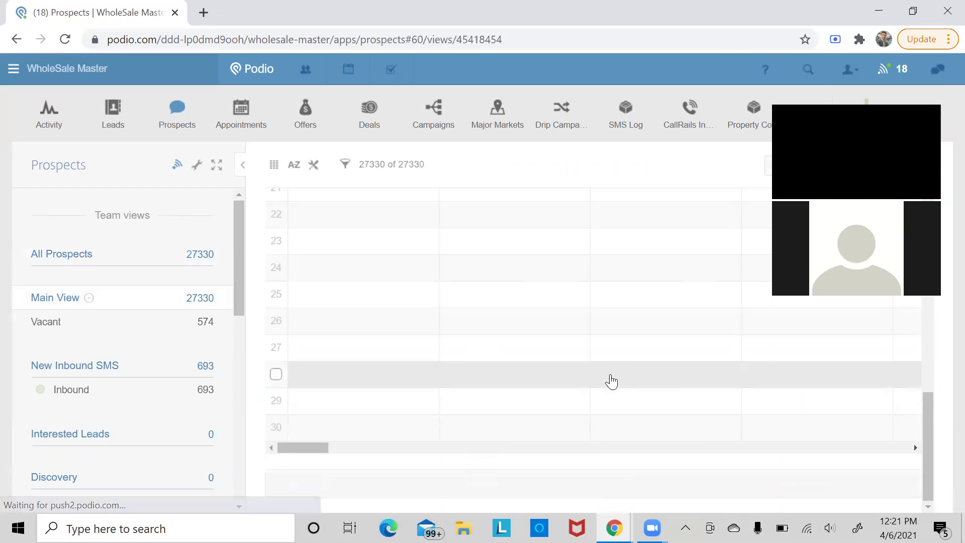
# Look through the Main View's prospects and open the Inbound, NEW record in row 55
pyautogui.moveTo(303, 448); pyautogui.dragTo(448, 446)
pyautogui.scroll(-15, 517, 339)
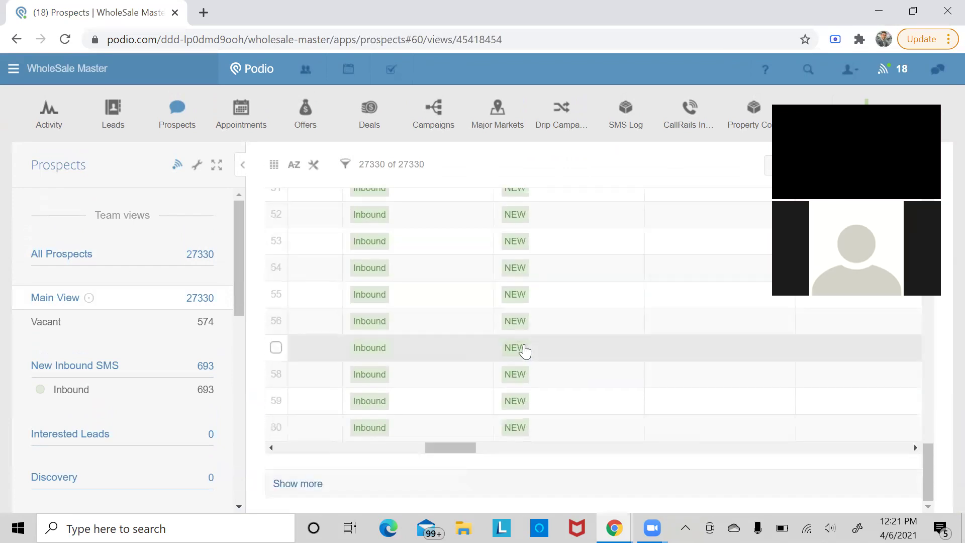
pyautogui.moveTo(428, 447); pyautogui.dragTo(759, 447)
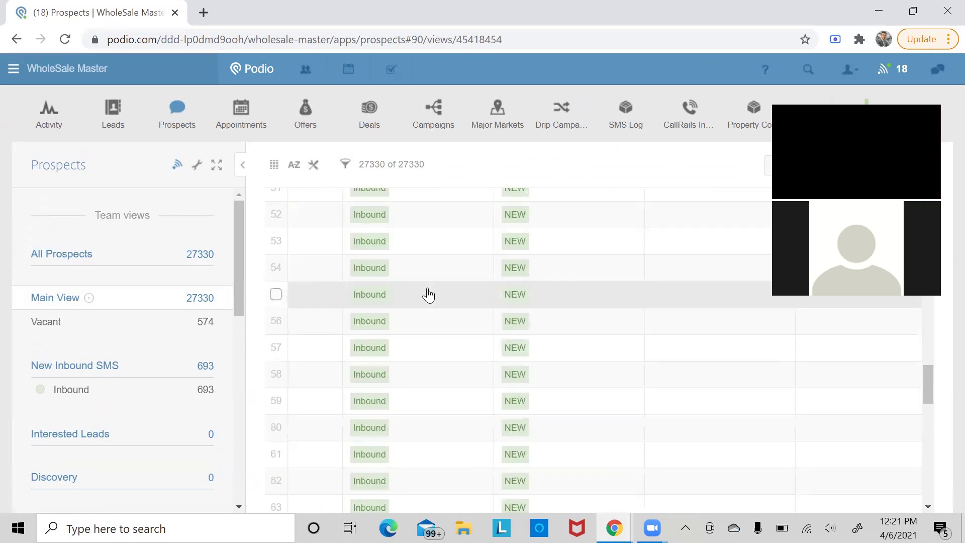
pyautogui.click(429, 296)
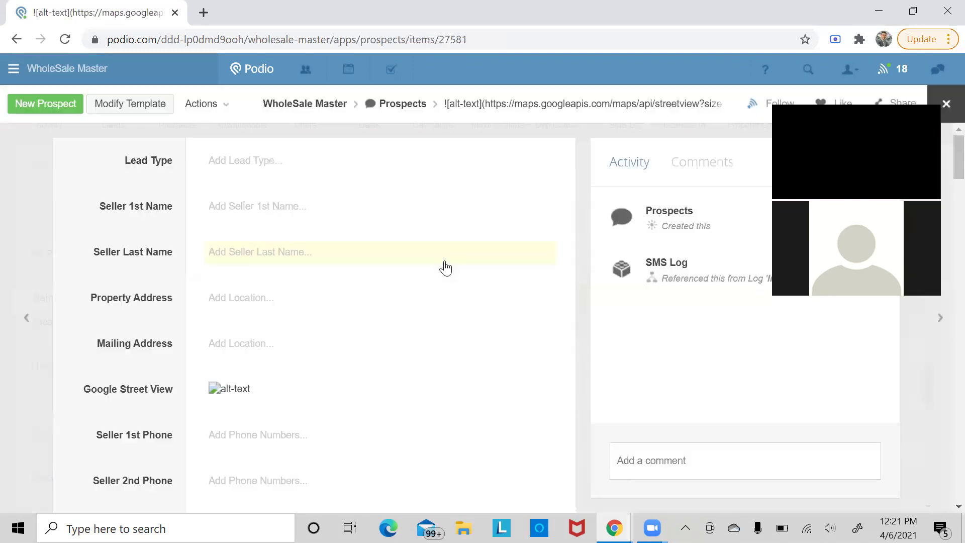
# Examine the prospect's status options and read the incoming message in its SMS history
pyautogui.scroll(-10, 445, 267)
pyautogui.scroll(-3, 448, 267)
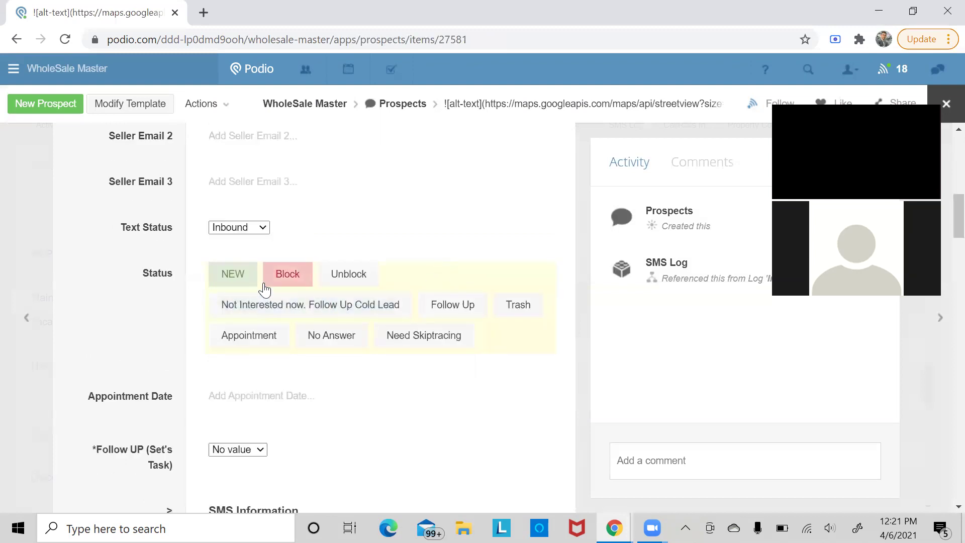
pyautogui.scroll(-3, 443, 303)
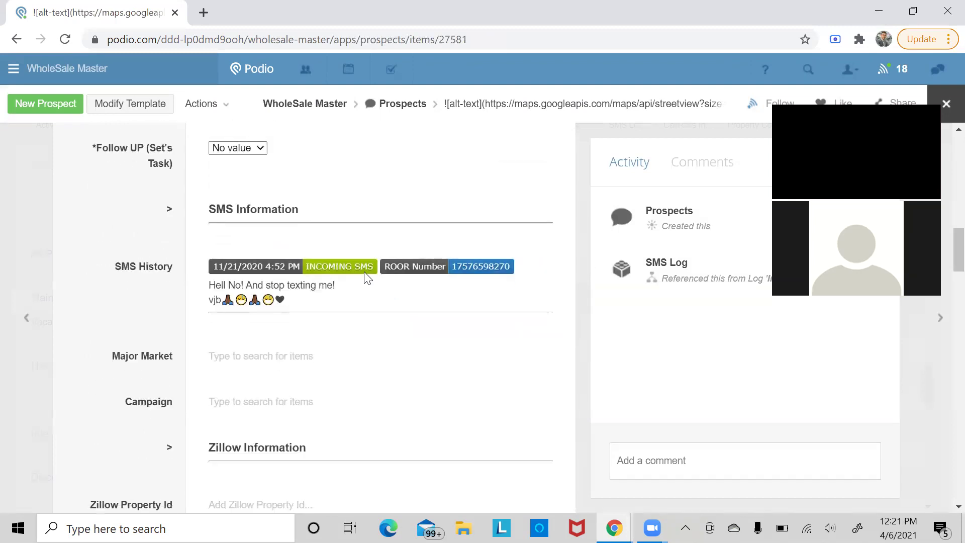
pyautogui.scroll(-1, 215, 209)
pyautogui.moveTo(216, 209)
pyautogui.mouseDown()
pyautogui.moveTo(385, 215)
pyautogui.moveTo(204, 210)
pyautogui.mouseUp()
pyautogui.tripleClick(211, 210)
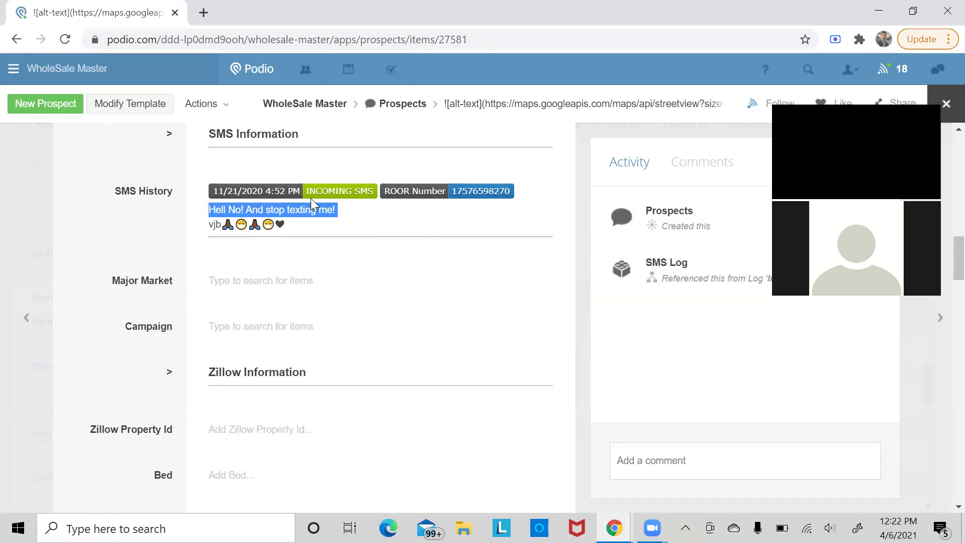
pyautogui.tripleClick(282, 210)
pyautogui.tripleClick(310, 210)
# Set the prospect's Status to Trash
pyautogui.scroll(-10, 321, 229)
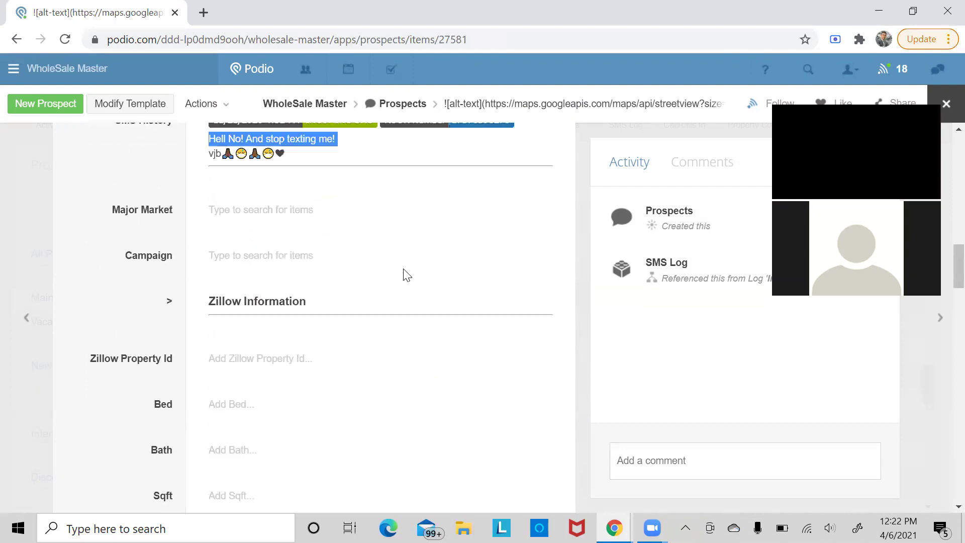
pyautogui.scroll(-8, 406, 274)
pyautogui.scroll(3, 406, 272)
pyautogui.click(286, 275)
pyautogui.click(508, 304)
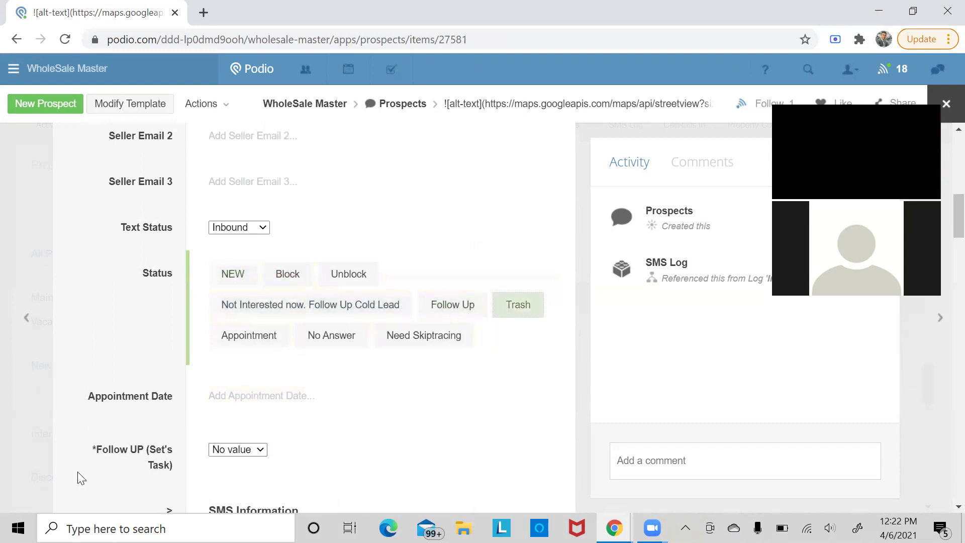
# Examine the record's Zillow information, acquisitions push option, instant reply messages and notes fields
pyautogui.scroll(-12, 209, 337)
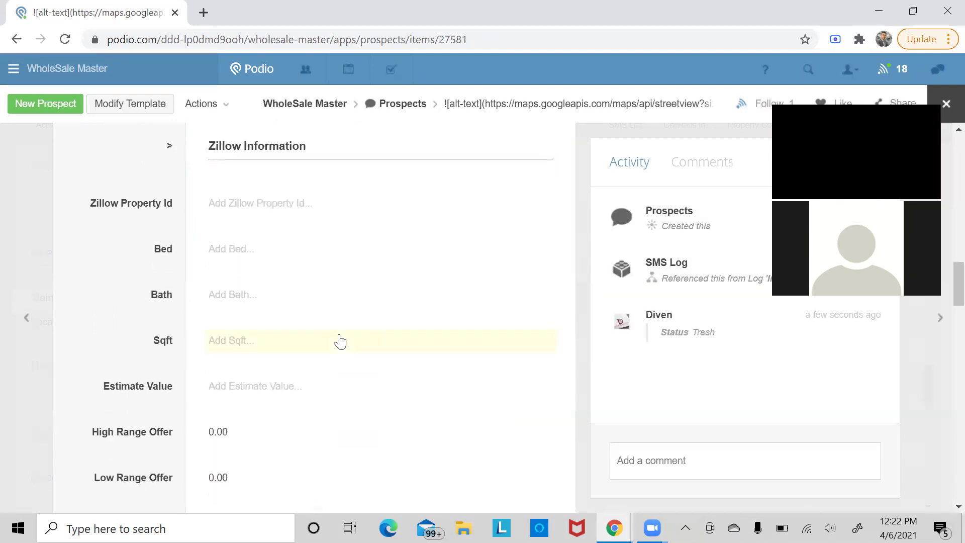
pyautogui.scroll(-20, 342, 341)
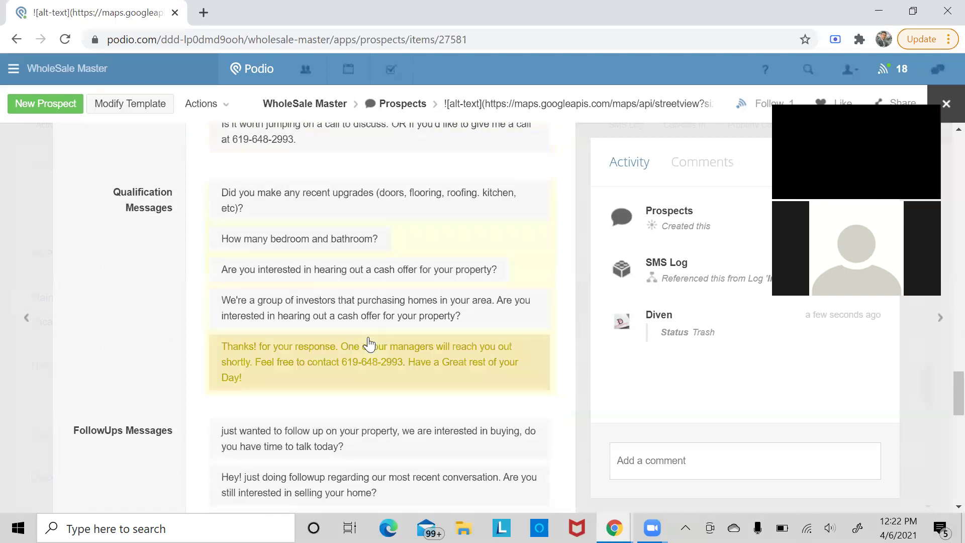
pyautogui.scroll(-15, 378, 329)
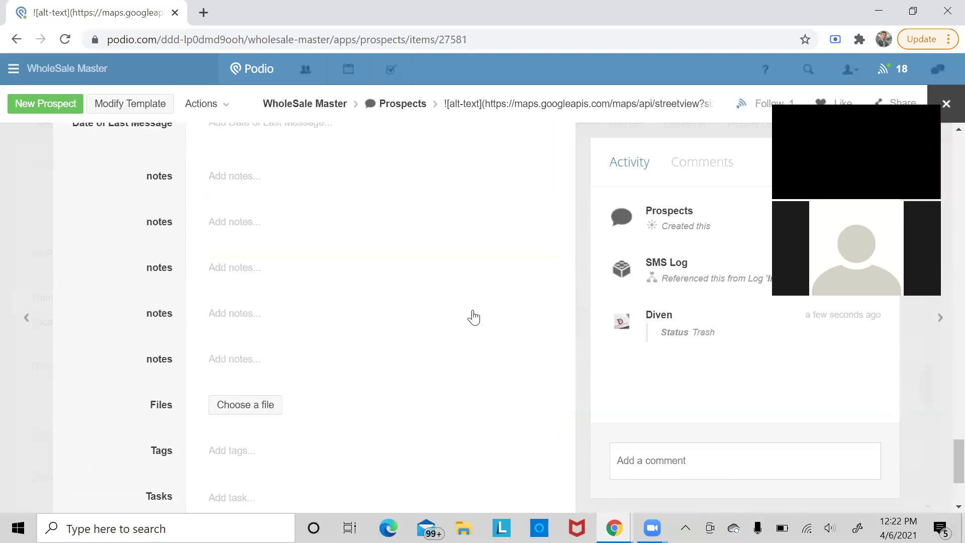
pyautogui.scroll(10, 480, 297)
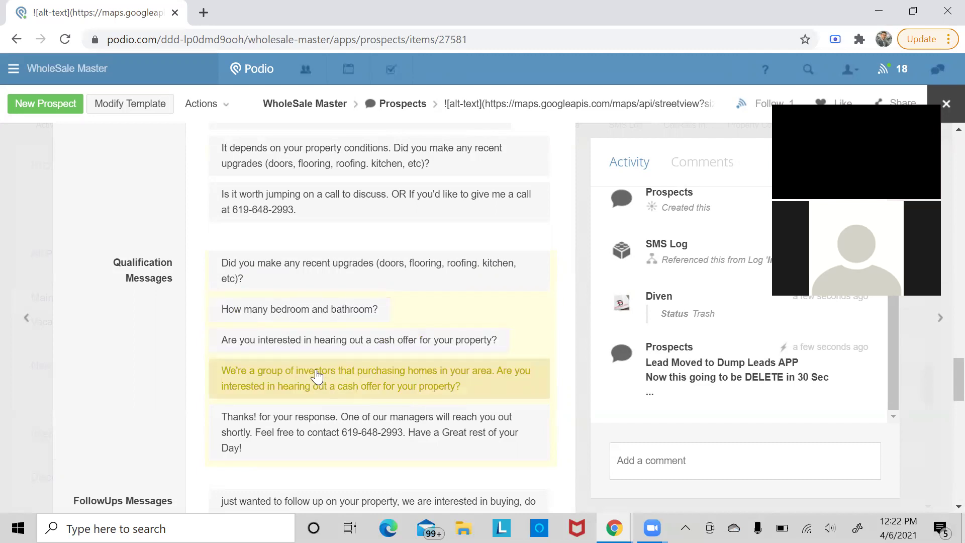
pyautogui.scroll(4, 369, 322)
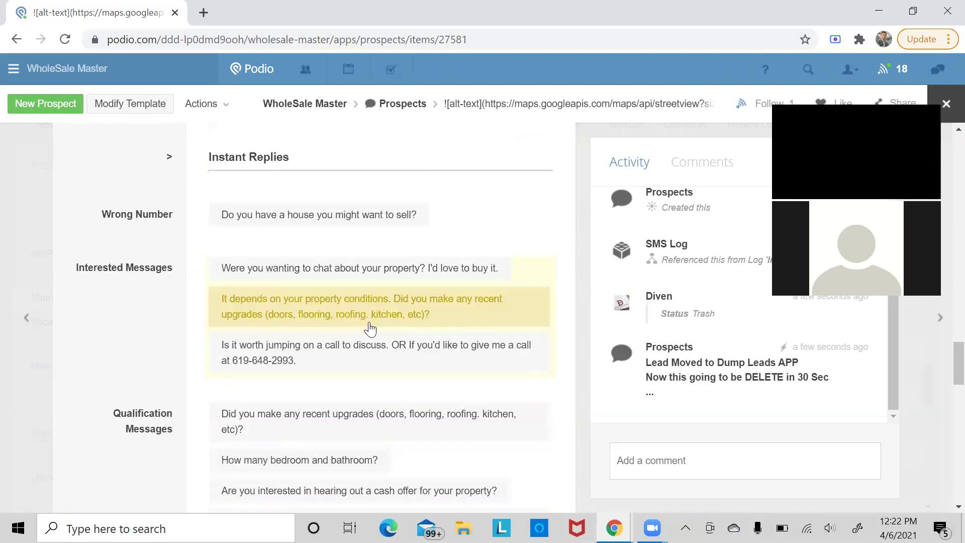
pyautogui.scroll(1, 323, 294)
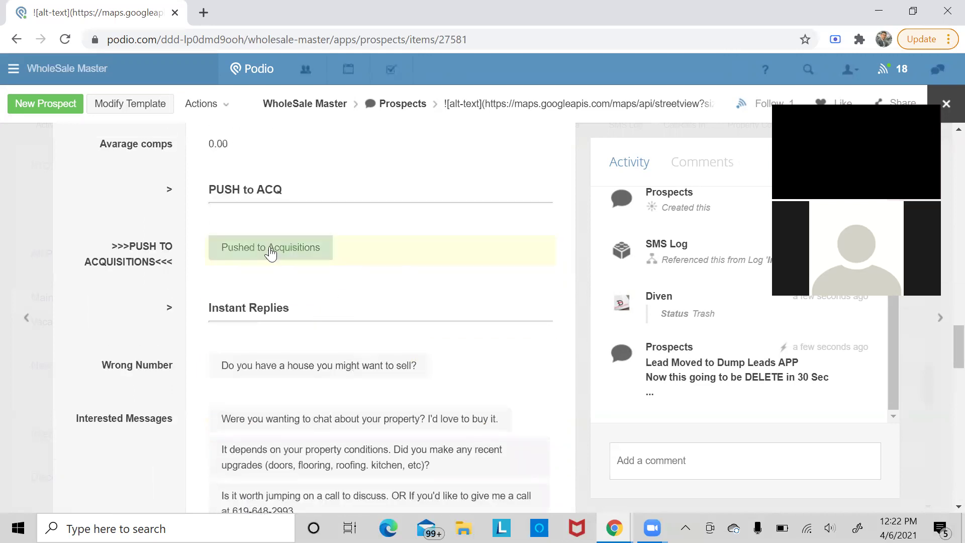
pyautogui.scroll(1, 270, 252)
pyautogui.scroll(-3, 280, 263)
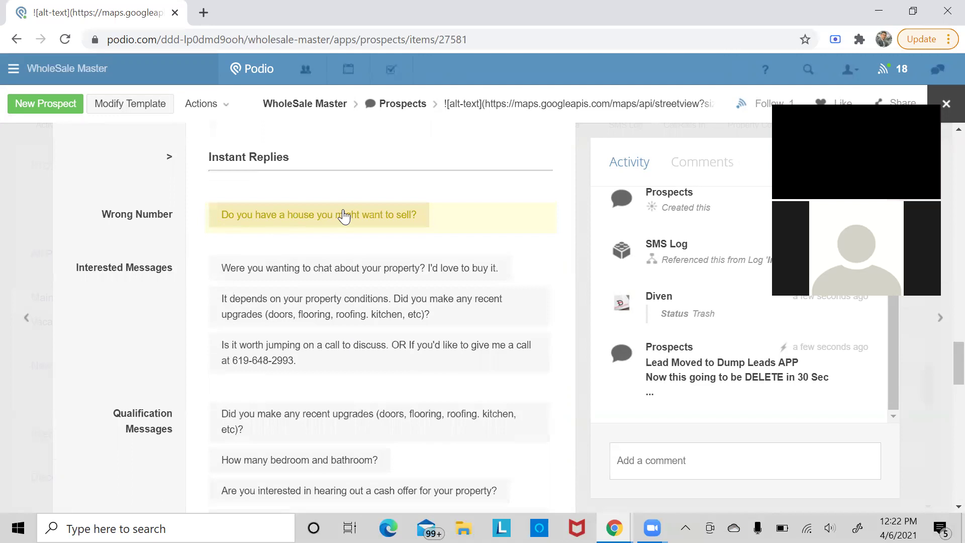
pyautogui.scroll(-1, 362, 222)
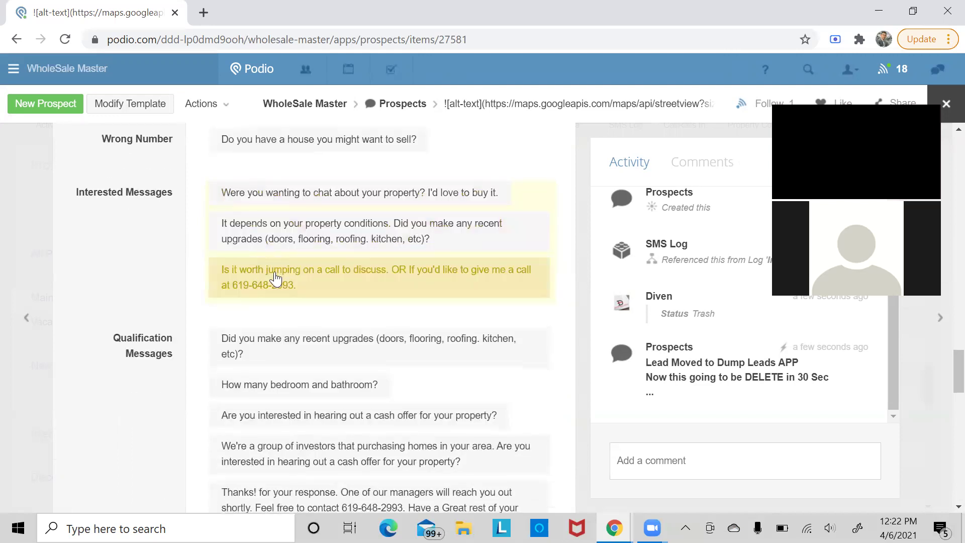
pyautogui.scroll(-1, 289, 258)
pyautogui.scroll(-2, 289, 259)
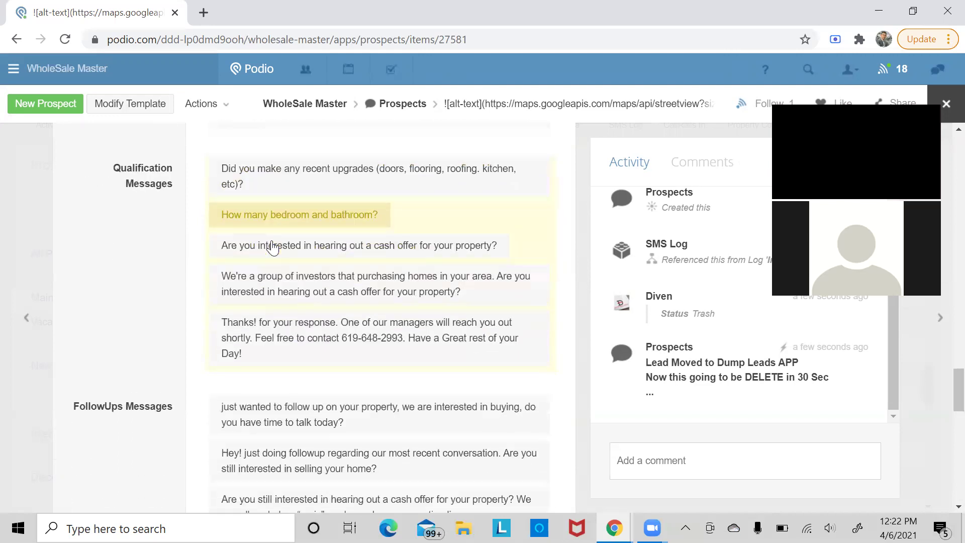
# Select the Buyer Message reply that offers to add the contact to the list and asks for an email address
pyautogui.scroll(2, 304, 219)
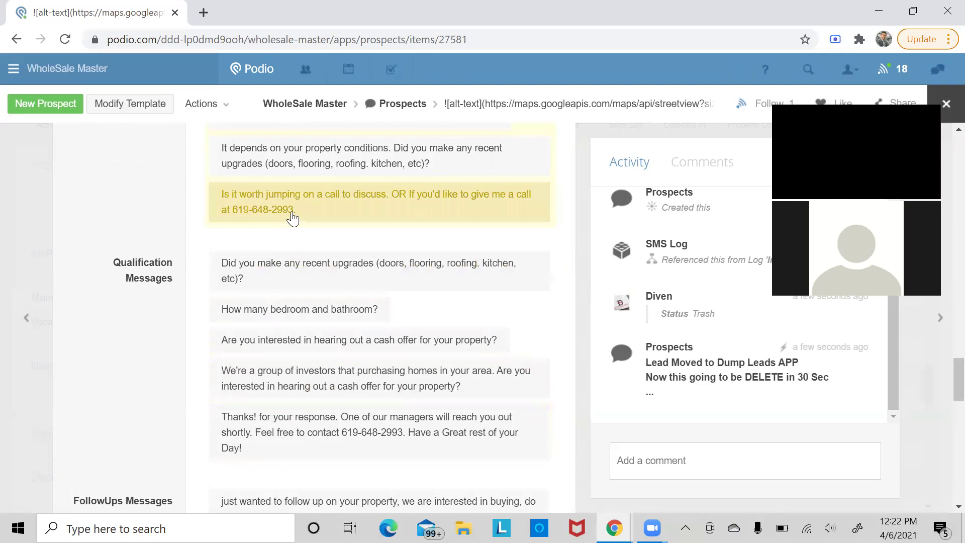
pyautogui.scroll(-3, 286, 249)
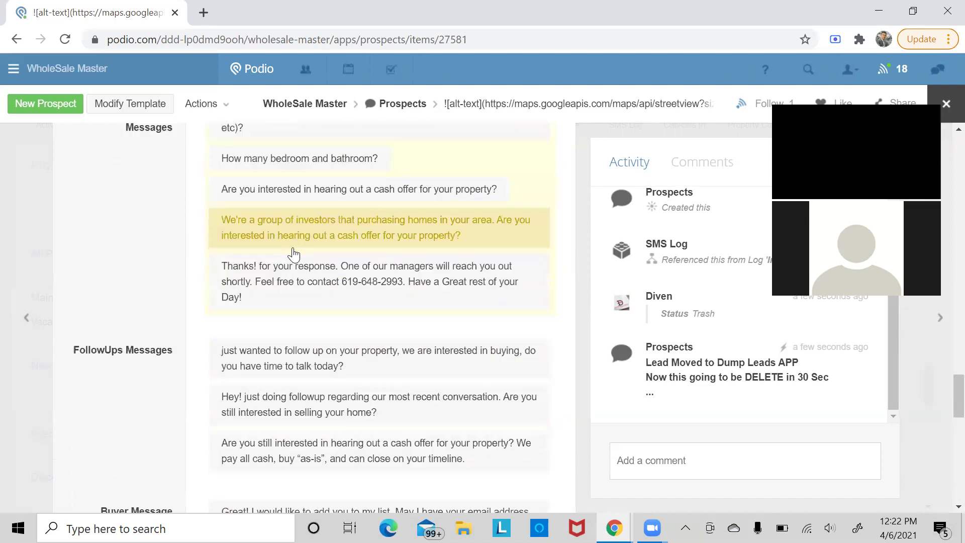
pyautogui.scroll(-3, 315, 301)
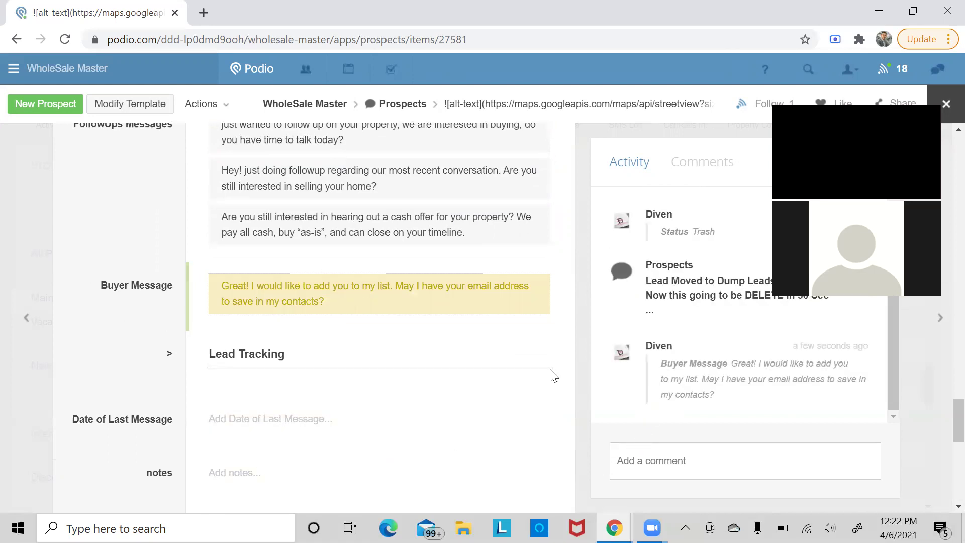
# Review the Lead Tracking fields, related SMS log item and qualification messages of the prospect
pyautogui.scroll(-1, 548, 372)
pyautogui.scroll(-3, 549, 372)
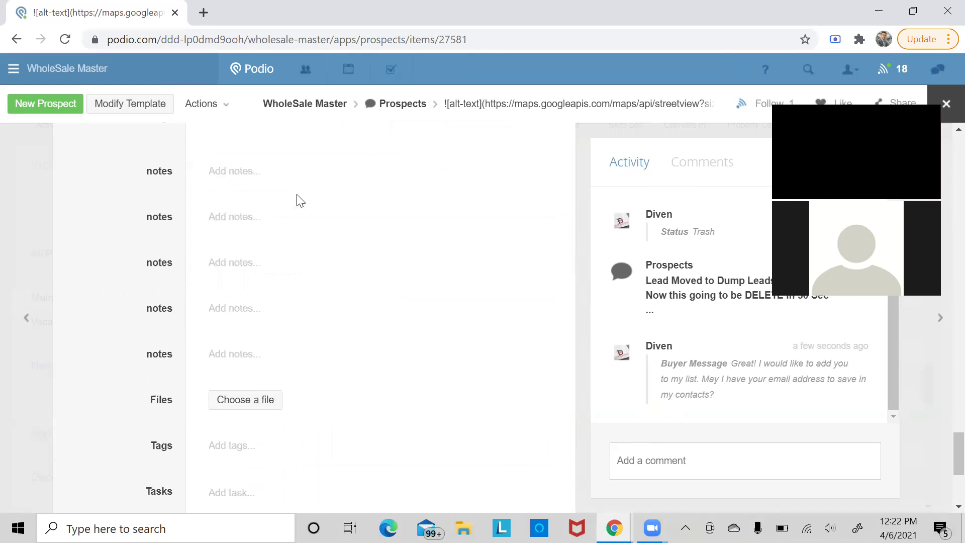
pyautogui.scroll(-3, 229, 179)
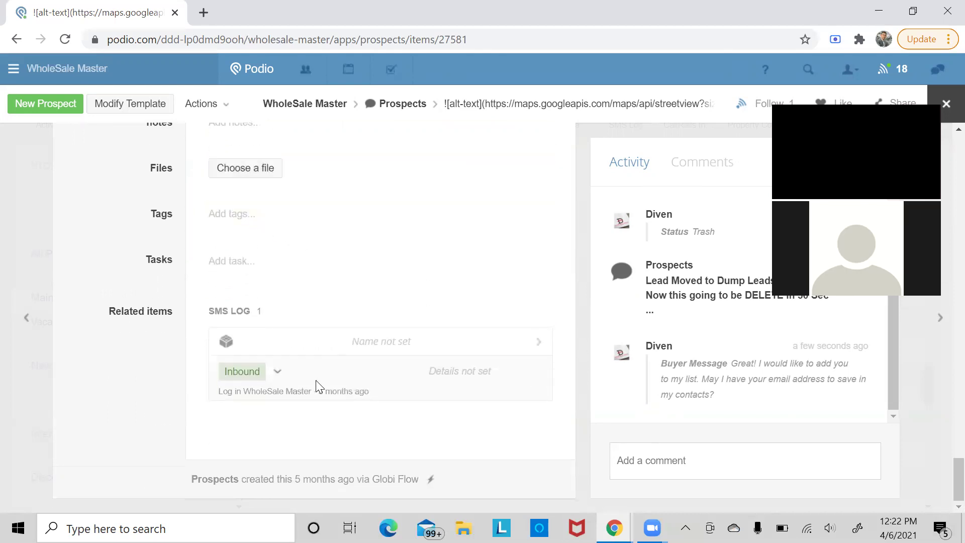
pyautogui.scroll(7, 321, 354)
pyautogui.scroll(7, 293, 323)
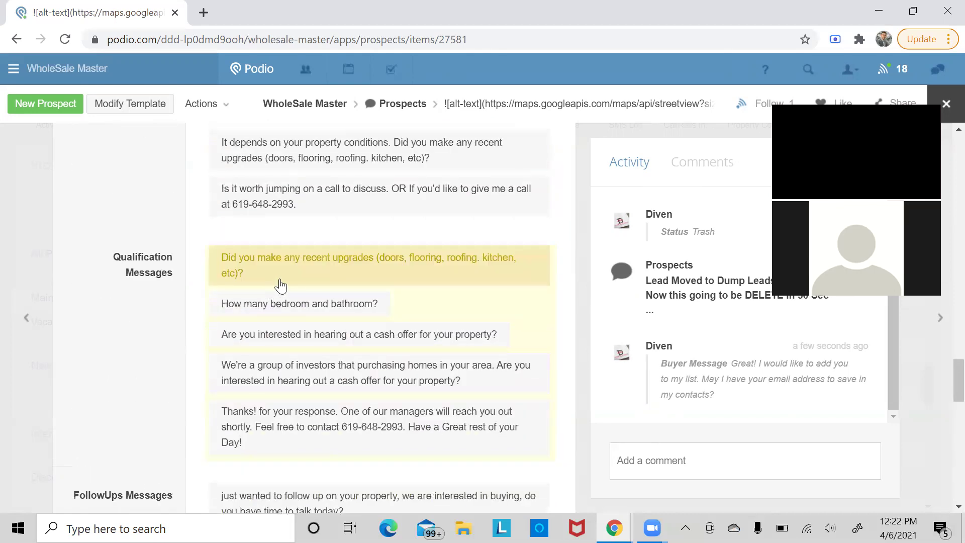
pyautogui.scroll(-7, 284, 292)
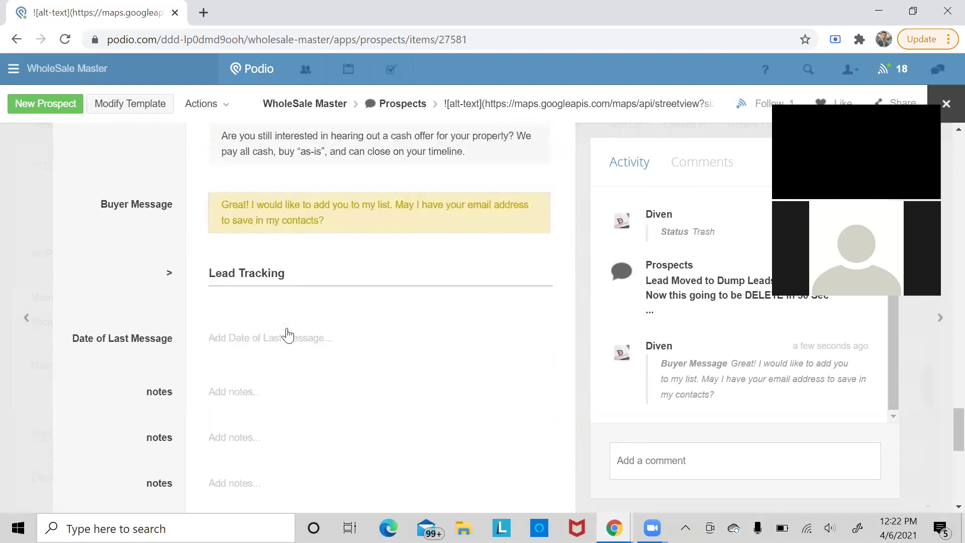
pyautogui.scroll(-3, 289, 463)
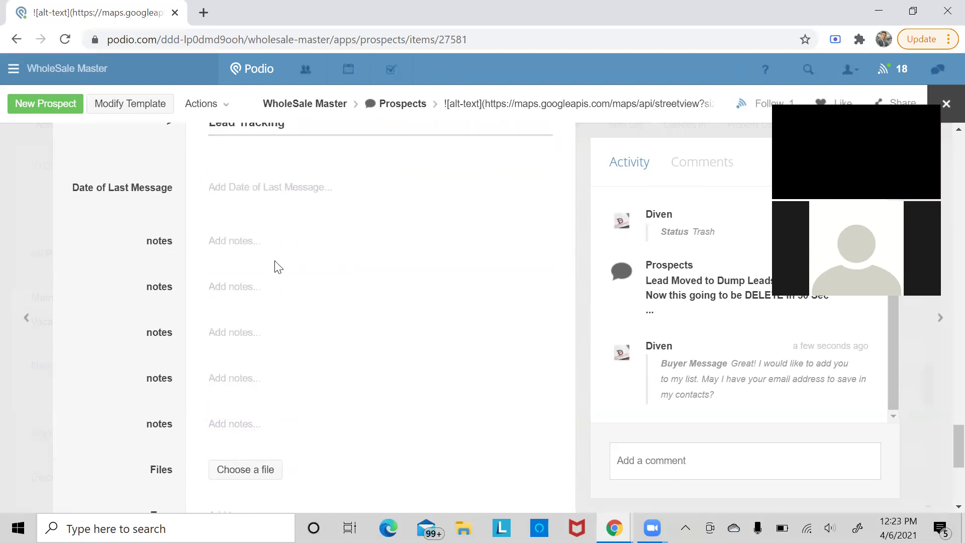
# Add and save the text "Husband lost job, behind on payments a few months, call back in a month." in the first notes field
pyautogui.click(272, 251)
pyautogui.scroll(-1, 296, 308)
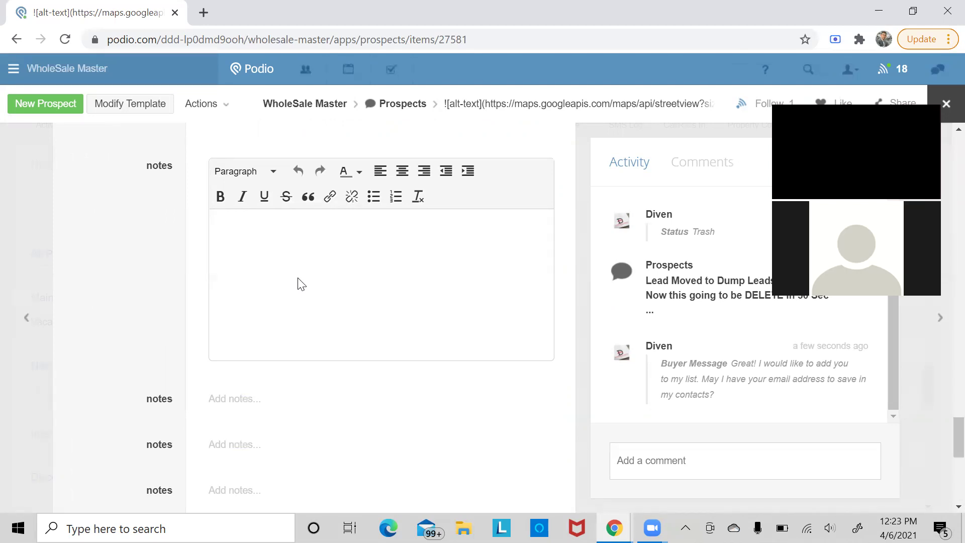
pyautogui.press('capslock')
pyautogui.write('H')
pyautogui.press('capslock')
pyautogui.write('usband lost')
pyautogui.write('ob')
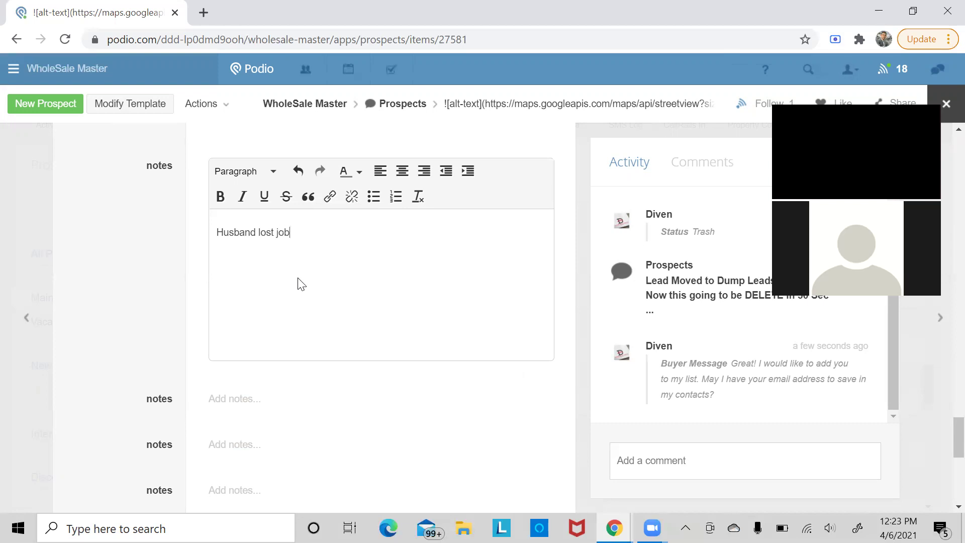
pyautogui.write(' thei')
pyautogui.press('BackSpace')
pyautogui.press('BackSpace')
pyautogui.write('behind on payments a few ')
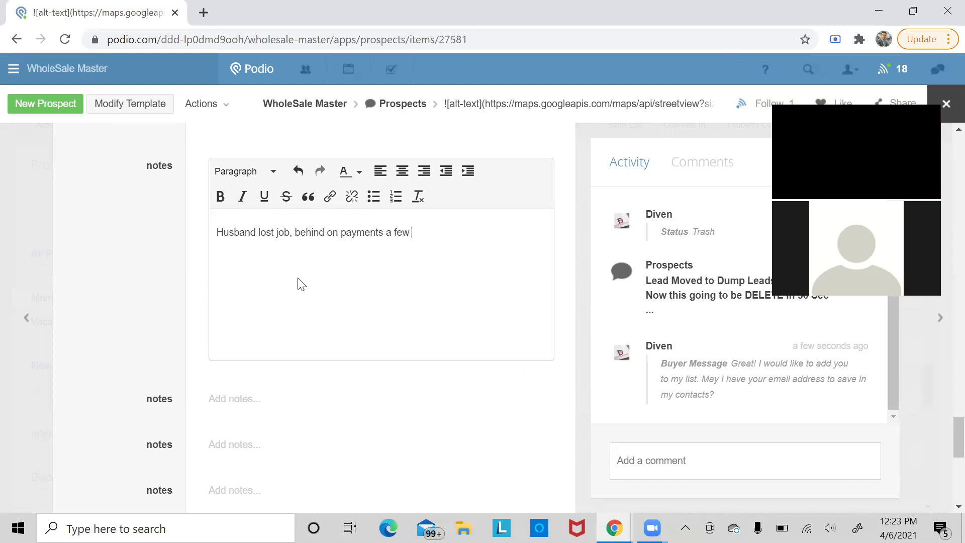
pyautogui.write('months, call back in a ')
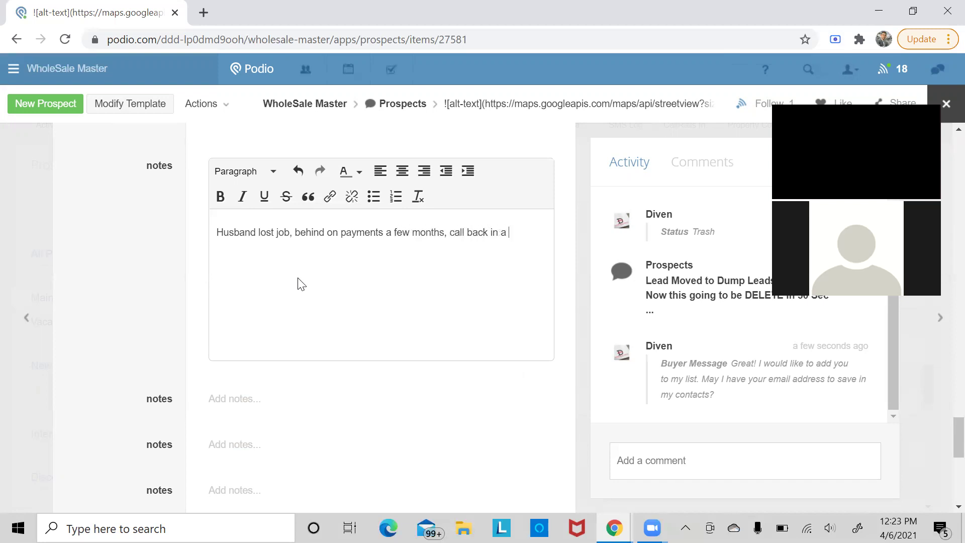
pyautogui.write('month')
pyautogui.scroll(-1, 290, 358)
pyautogui.click(189, 268)
# Change the prospect's Status to Follow Up
pyautogui.scroll(3, 500, 342)
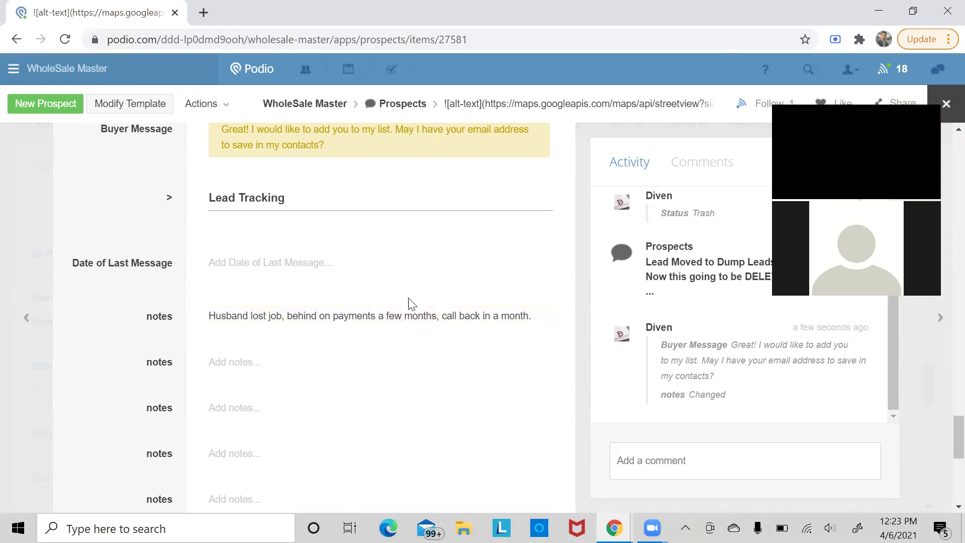
pyautogui.scroll(10, 385, 322)
pyautogui.scroll(15, 386, 317)
pyautogui.scroll(-3, 394, 319)
pyautogui.scroll(-1, 557, 392)
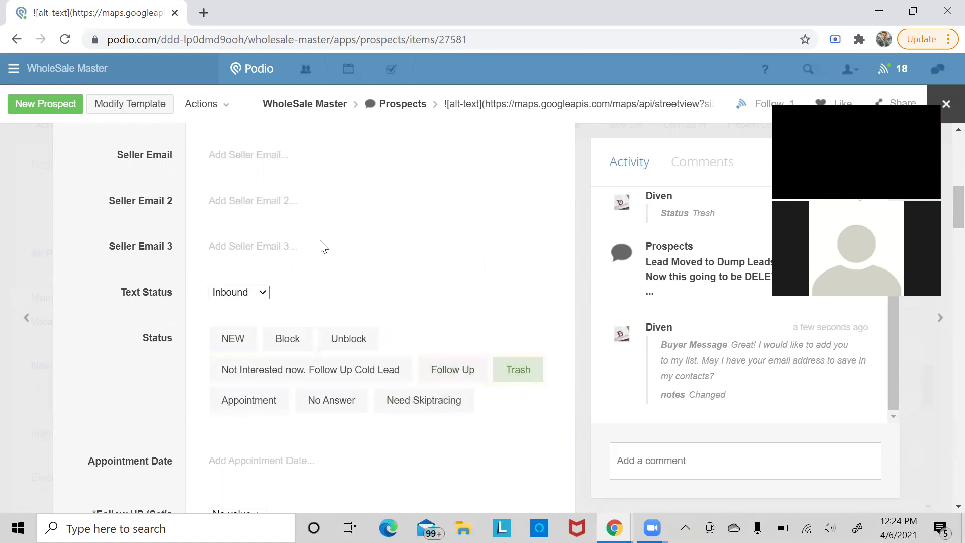
pyautogui.click(452, 369)
pyautogui.scroll(-5, 455, 268)
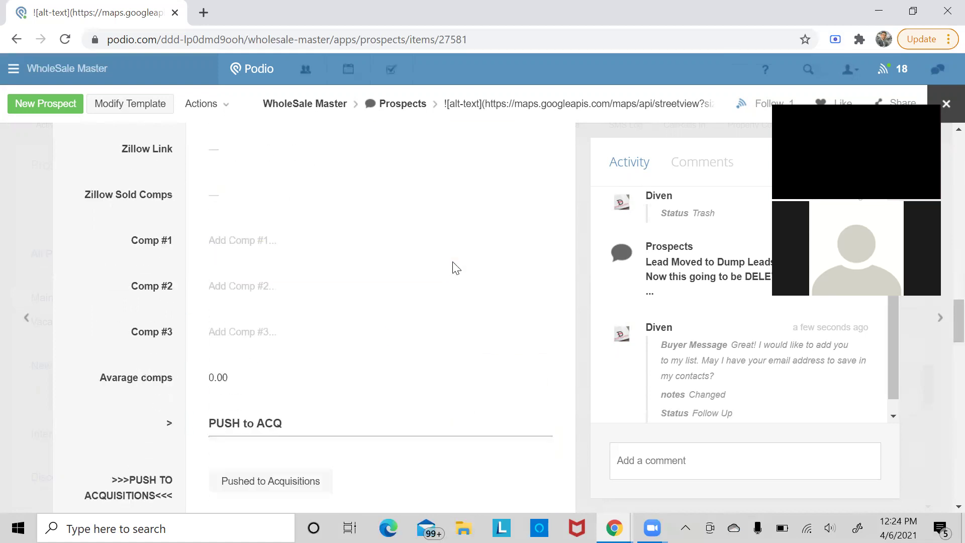
# Review the prospect's saved note, file, tag and task fields, related items and chosen Buyer Message
pyautogui.scroll(-15, 463, 280)
pyautogui.scroll(5, 469, 287)
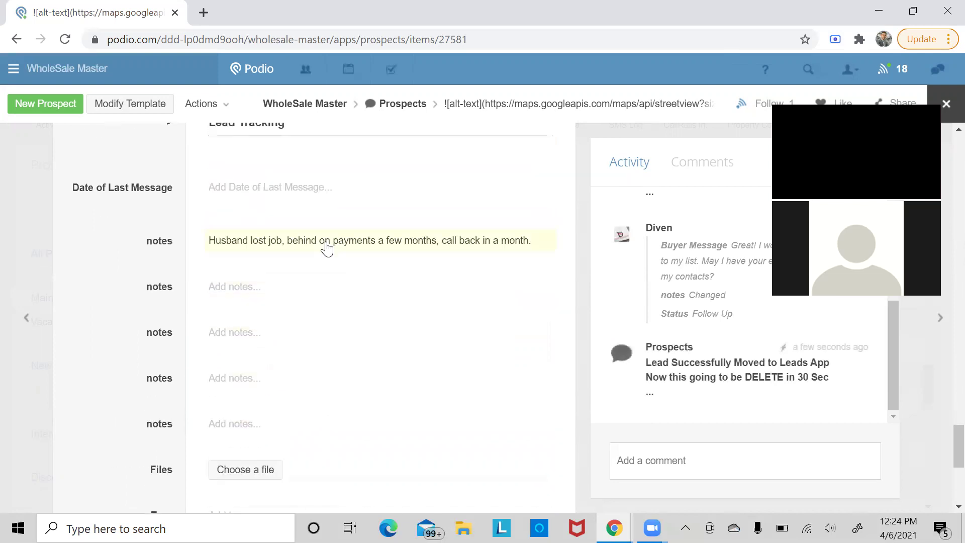
pyautogui.scroll(-2, 191, 431)
pyautogui.scroll(-3, 240, 333)
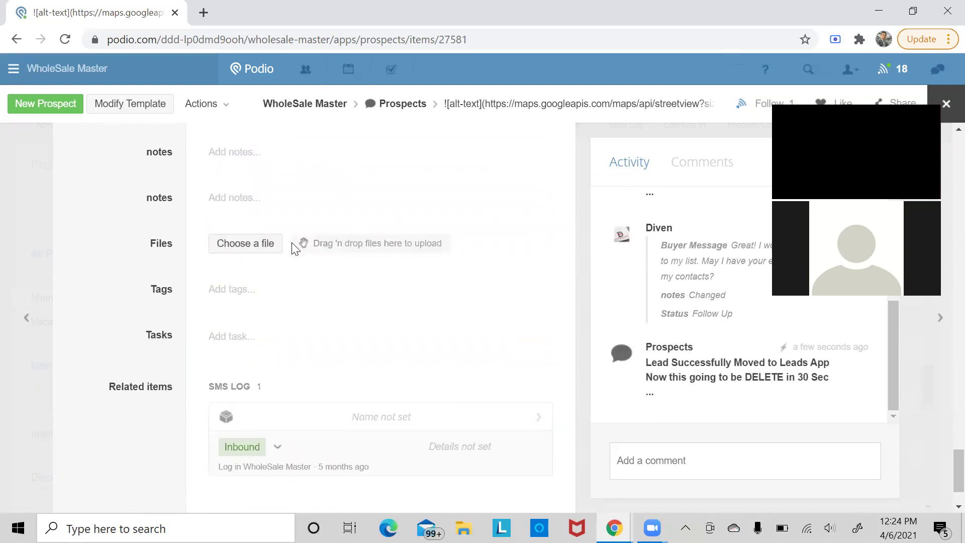
pyautogui.scroll(-2, 335, 265)
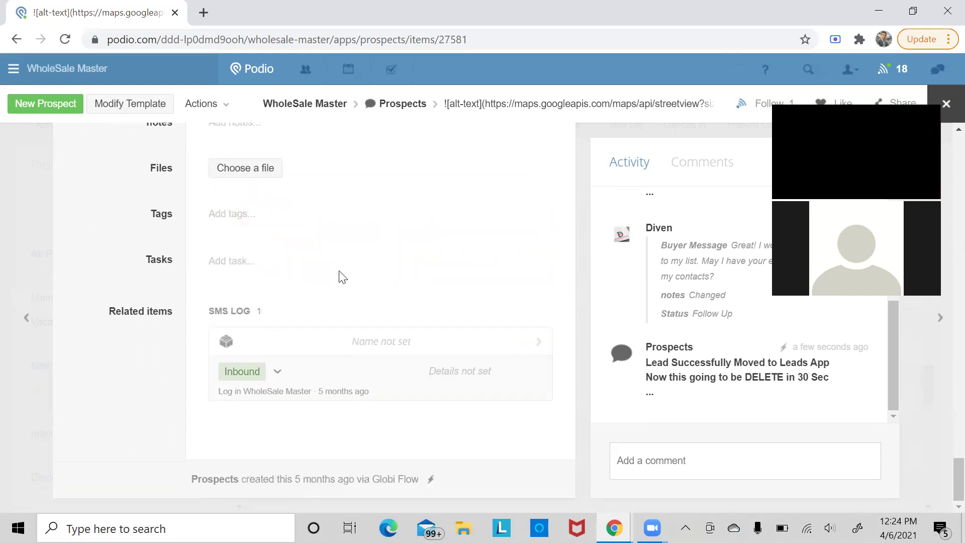
pyautogui.scroll(7, 115, 189)
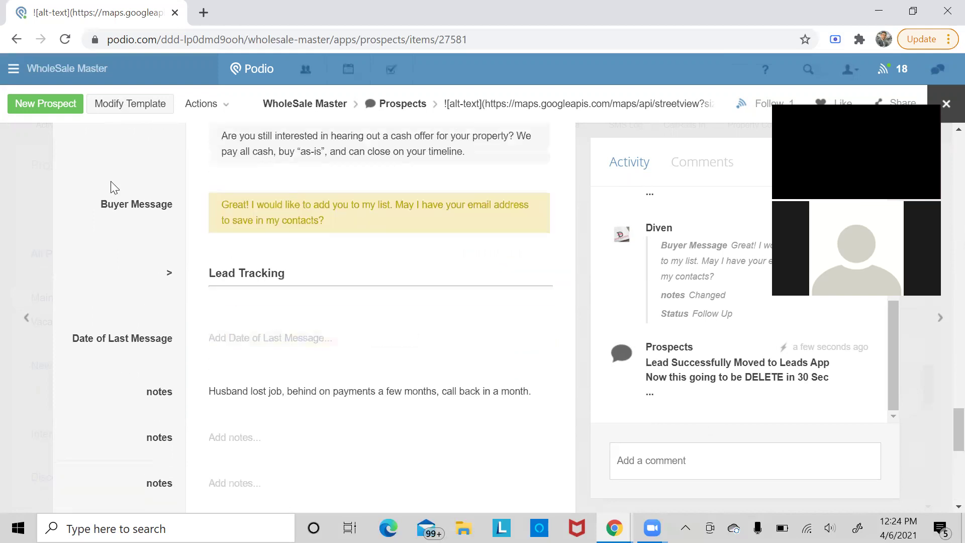
pyautogui.scroll(7, 115, 188)
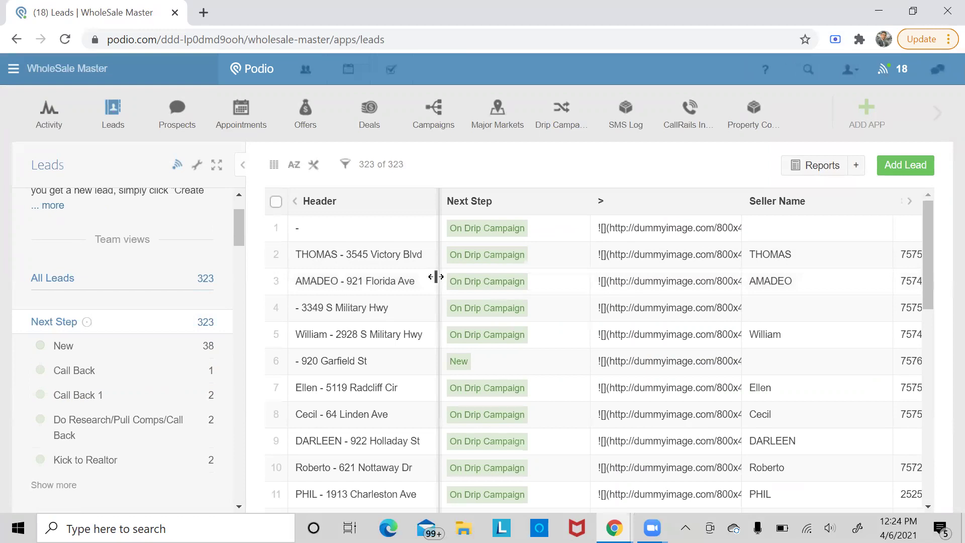
# Open the third lead in the Leads list, setting its Next Step to Call Back and finally to Under Contract
pyautogui.click(403, 283)
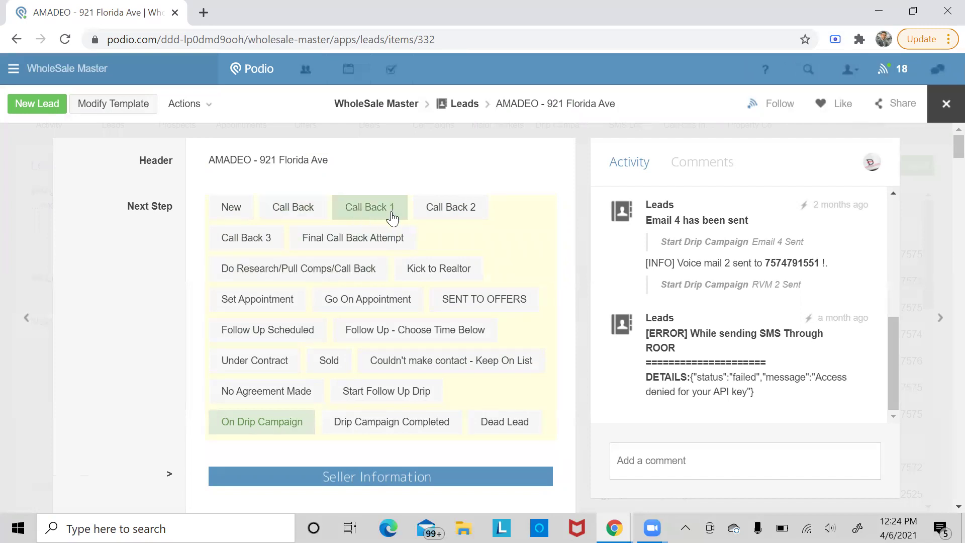
pyautogui.click(384, 243)
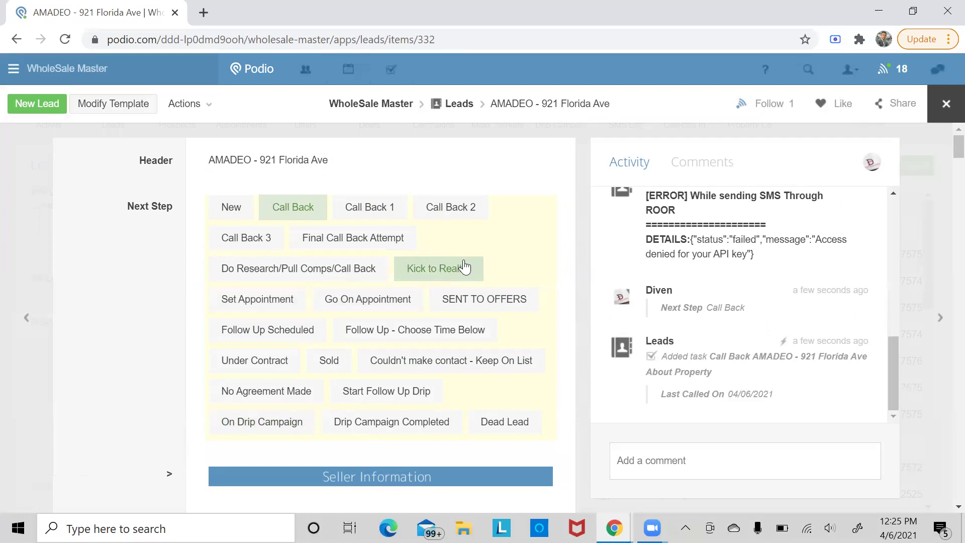
pyautogui.scroll(-2, 506, 300)
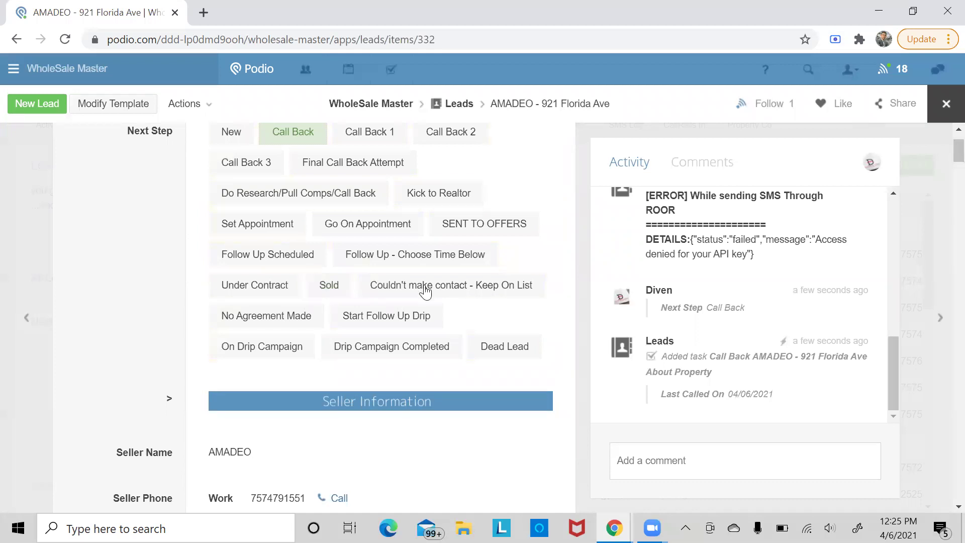
pyautogui.click(255, 285)
# Examine the seller's contact details and property map, and highlight the street part of the Seller Mailing Address
pyautogui.scroll(-4, 460, 282)
pyautogui.scroll(1, 387, 239)
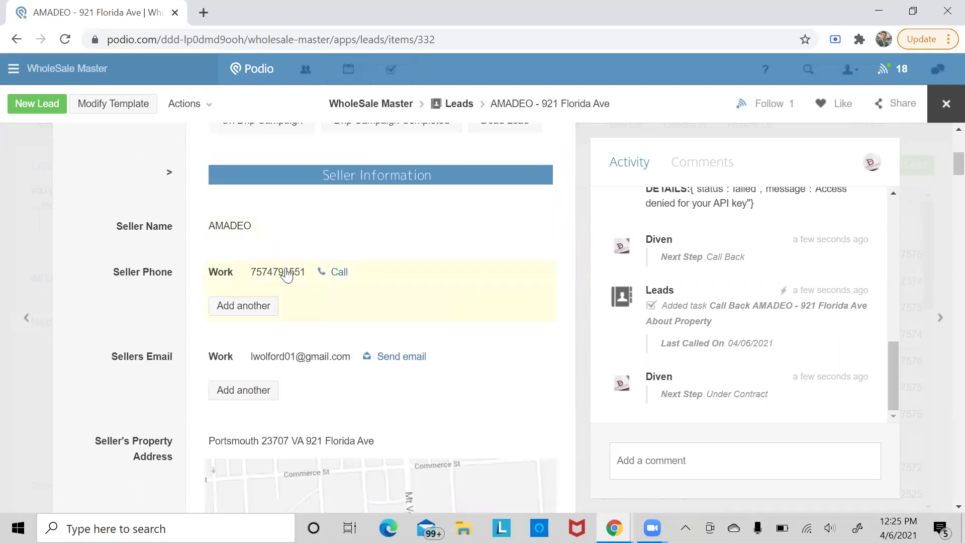
pyautogui.scroll(-5, 287, 277)
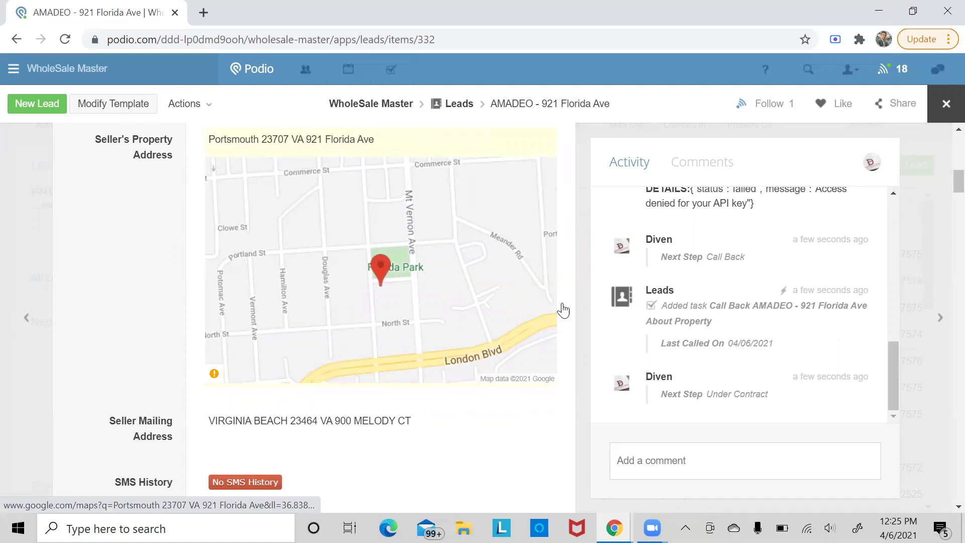
pyautogui.scroll(-1, 558, 308)
pyautogui.scroll(-1, 519, 308)
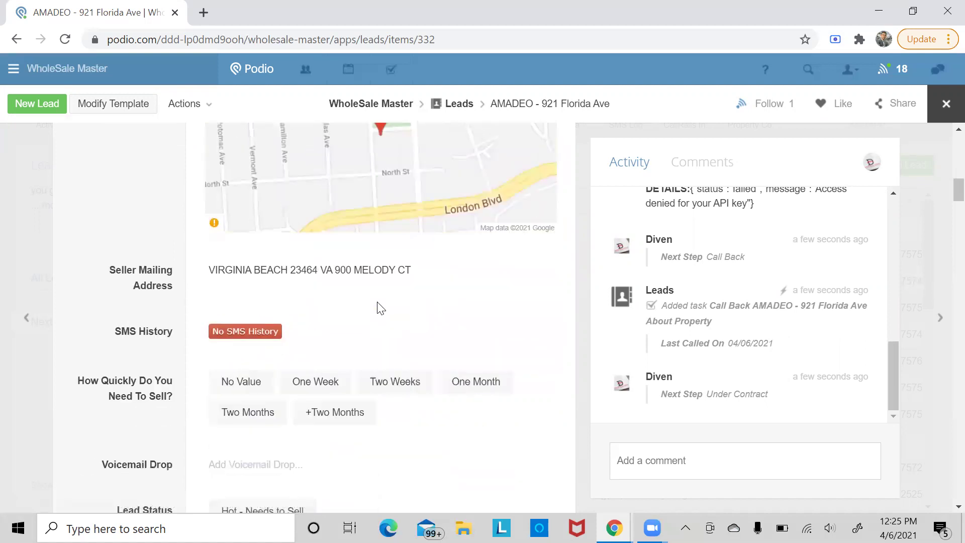
pyautogui.click(276, 277)
pyautogui.click(295, 271)
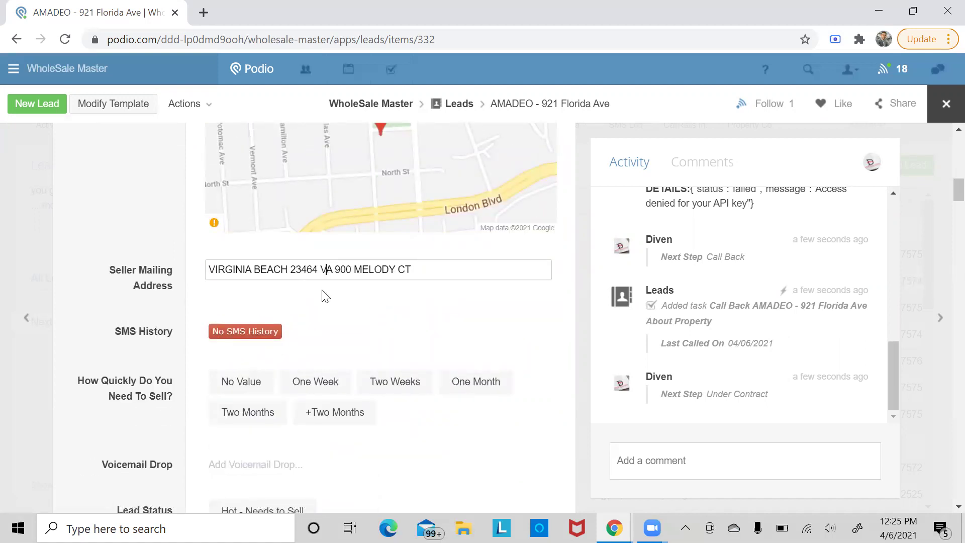
pyautogui.moveTo(332, 271); pyautogui.dragTo(455, 271)
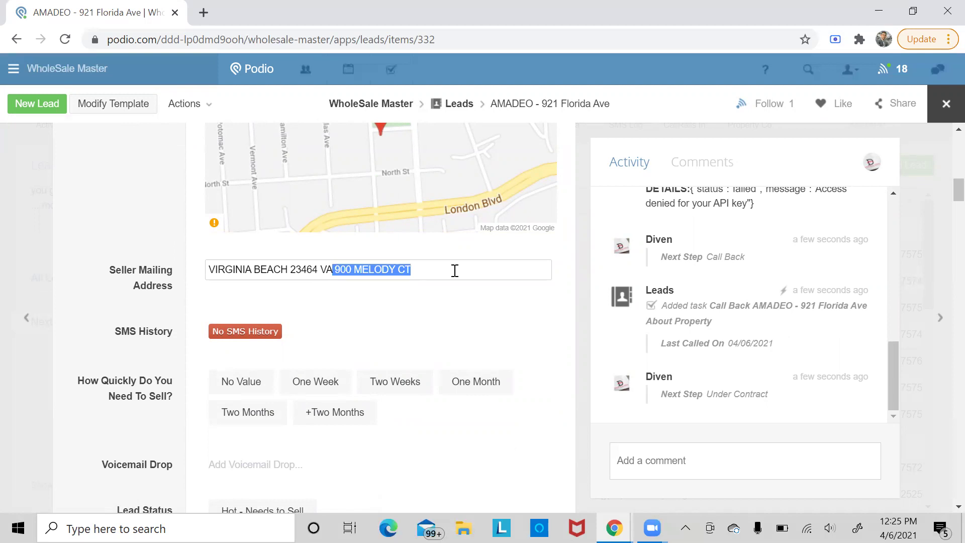
pyautogui.scroll(-3, 402, 254)
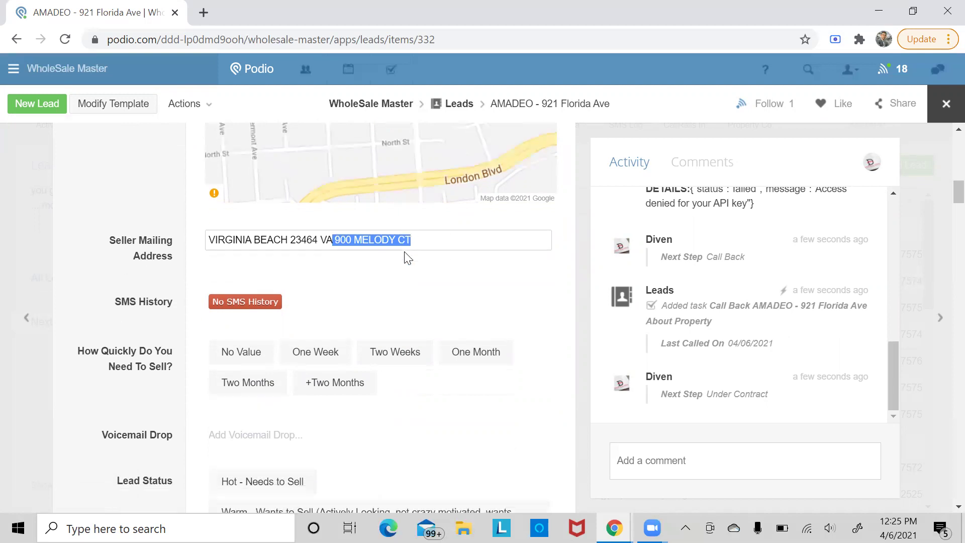
# Set the lead's How Quickly Do You Need To Sell? field to +Two Months
pyautogui.scroll(-1, 407, 253)
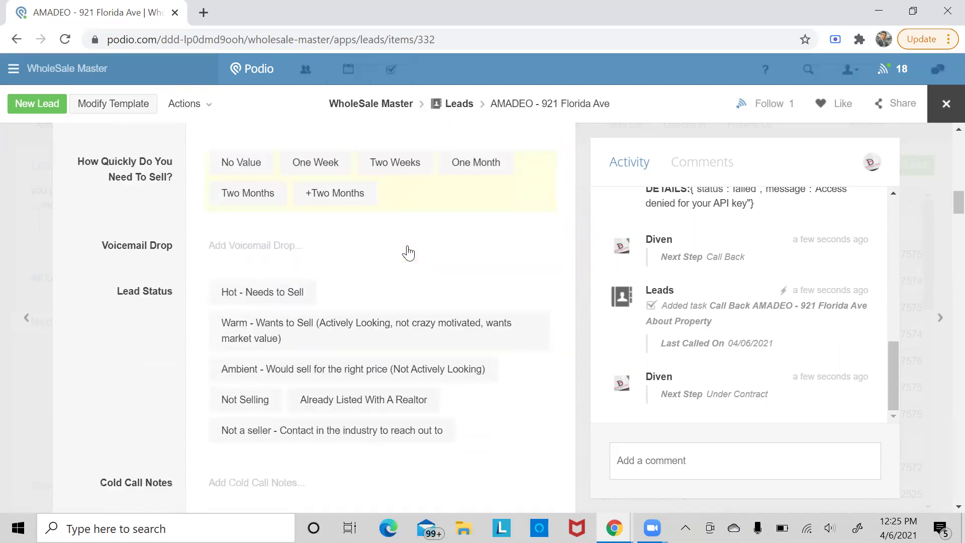
pyautogui.scroll(1, 421, 232)
pyautogui.click(479, 234)
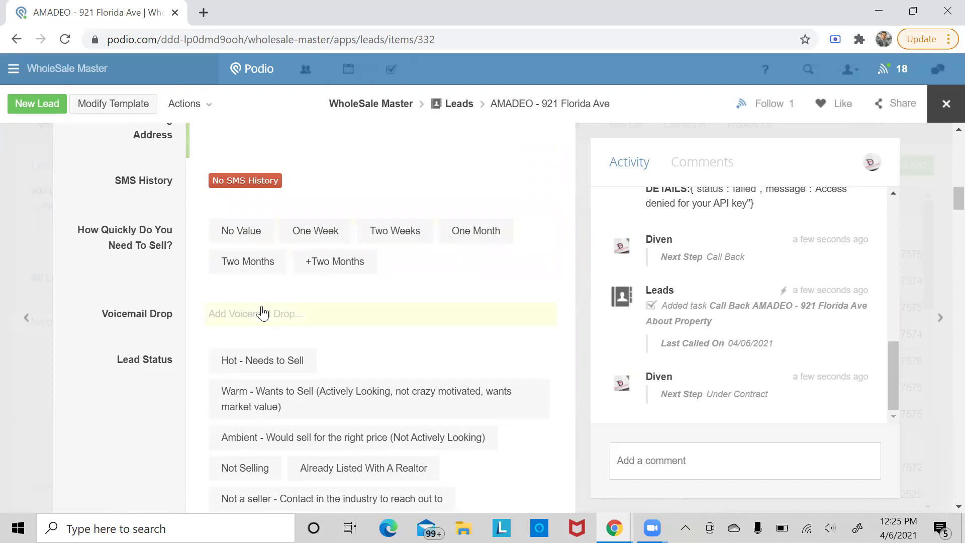
pyautogui.click(318, 263)
pyautogui.scroll(-4, 301, 307)
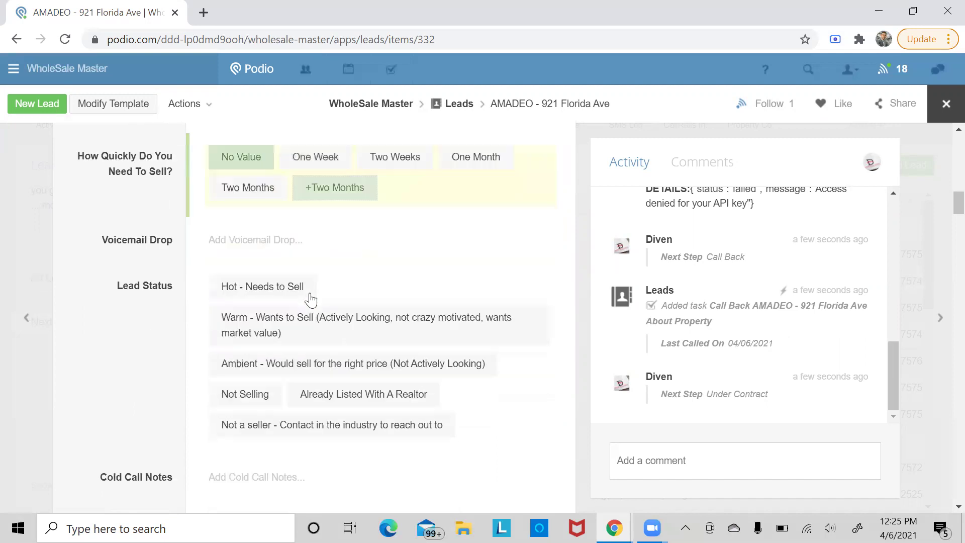
# Set the Lead Status to Hot - Needs to Sell after trying the Ambient option
pyautogui.scroll(1, 312, 299)
pyautogui.scroll(1, 311, 298)
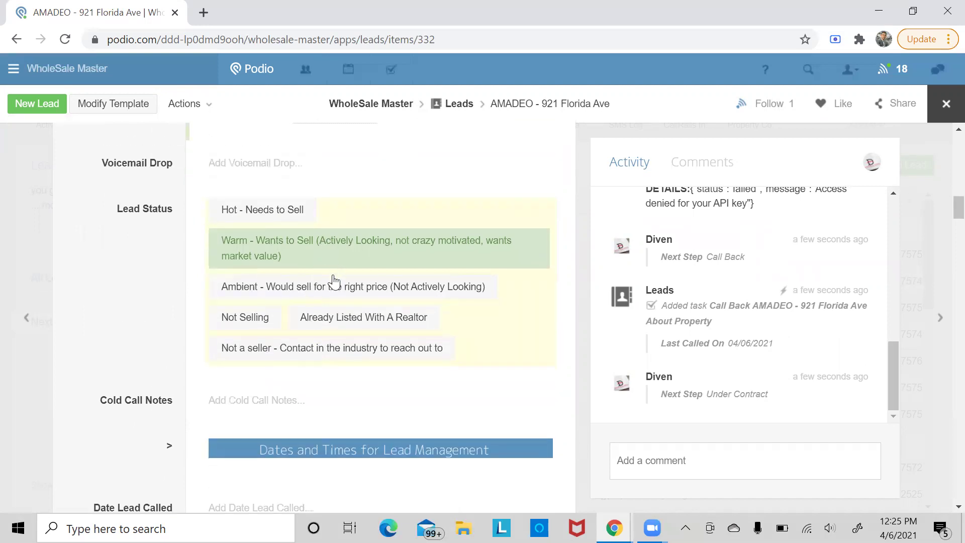
pyautogui.click(316, 315)
pyautogui.click(309, 349)
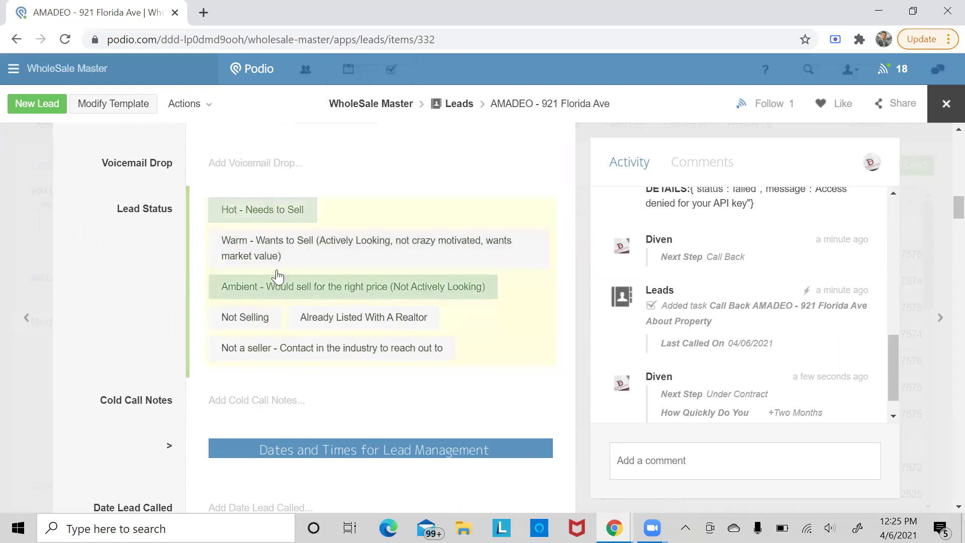
pyautogui.click(261, 210)
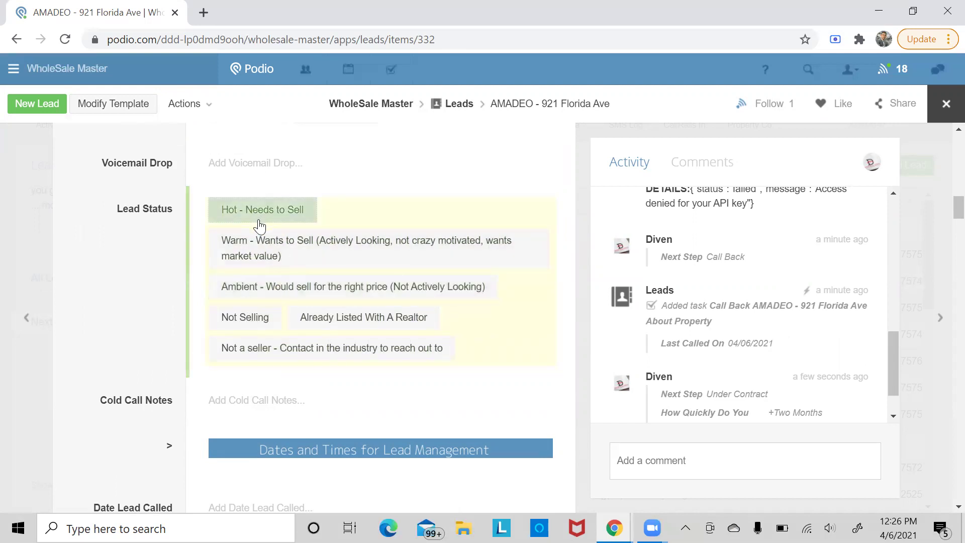
# Review the lead's selling timeframe, call date and appointment fields, and locate the Start Drip Campaign setting
pyautogui.scroll(5, 261, 223)
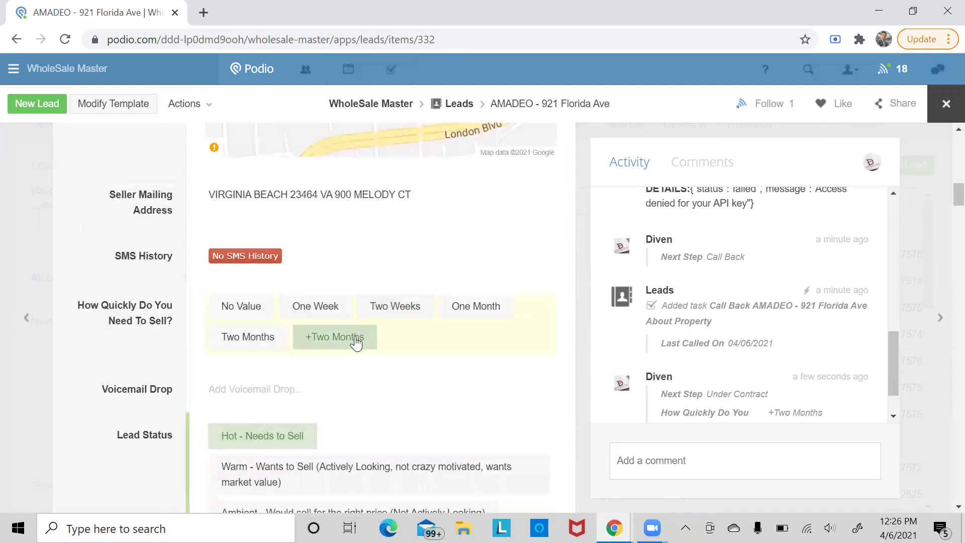
pyautogui.scroll(-7, 355, 340)
pyautogui.scroll(-4, 273, 260)
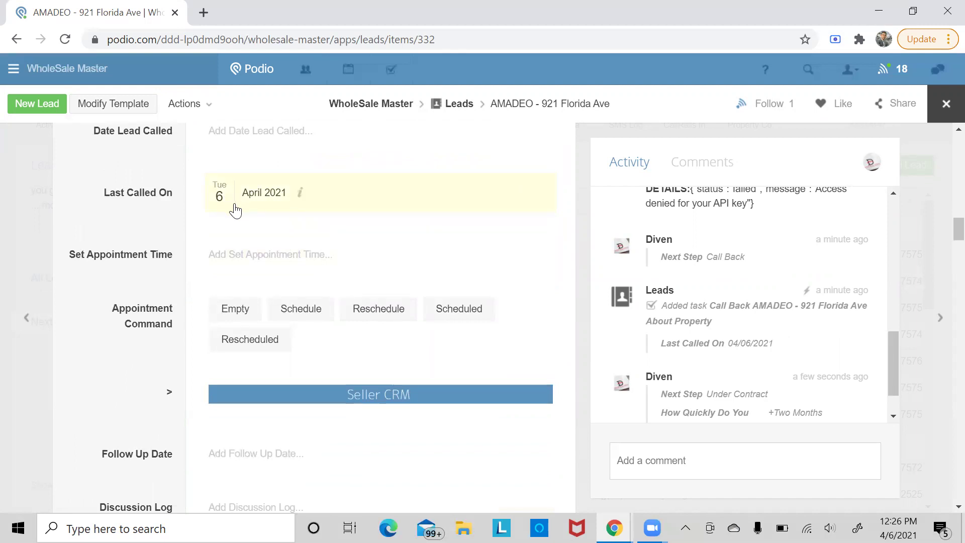
pyautogui.scroll(10, 235, 210)
pyautogui.scroll(-20, 305, 247)
pyautogui.scroll(-7, 309, 242)
pyautogui.scroll(9, 309, 244)
pyautogui.scroll(4, 309, 281)
pyautogui.scroll(-1, 299, 322)
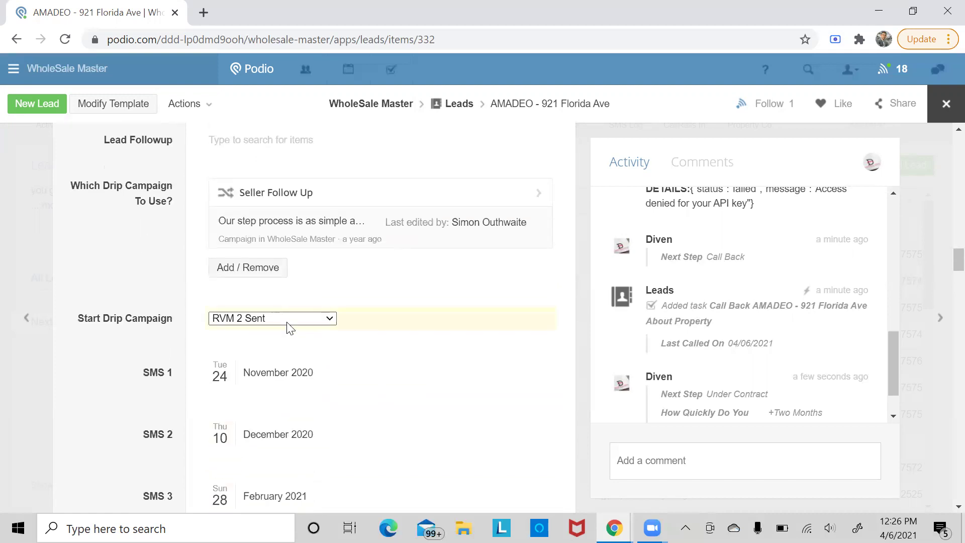
# Examine the drip campaign's SMS, Email and RVM dates, highlighting the RVM 2 label
pyautogui.scroll(-2, 290, 328)
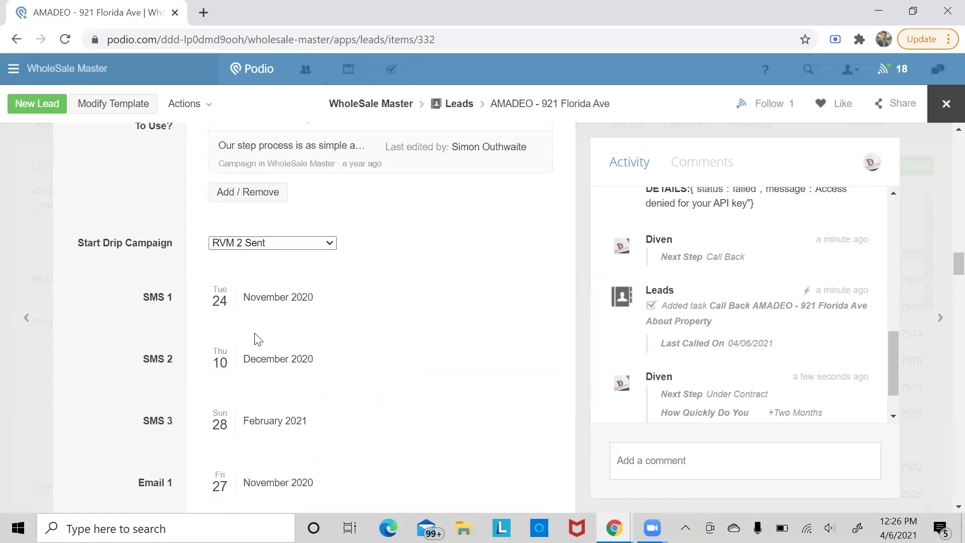
pyautogui.scroll(-2, 255, 339)
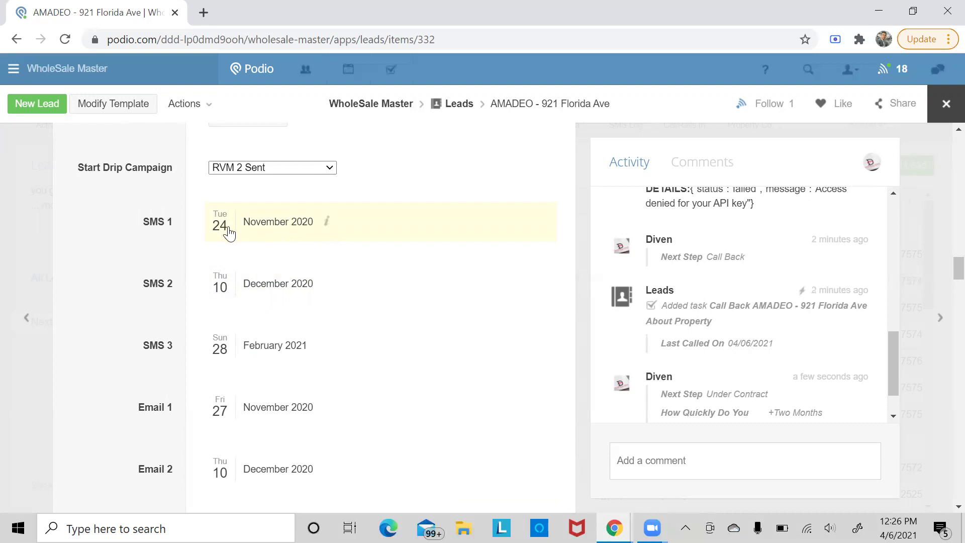
pyautogui.scroll(-1, 259, 309)
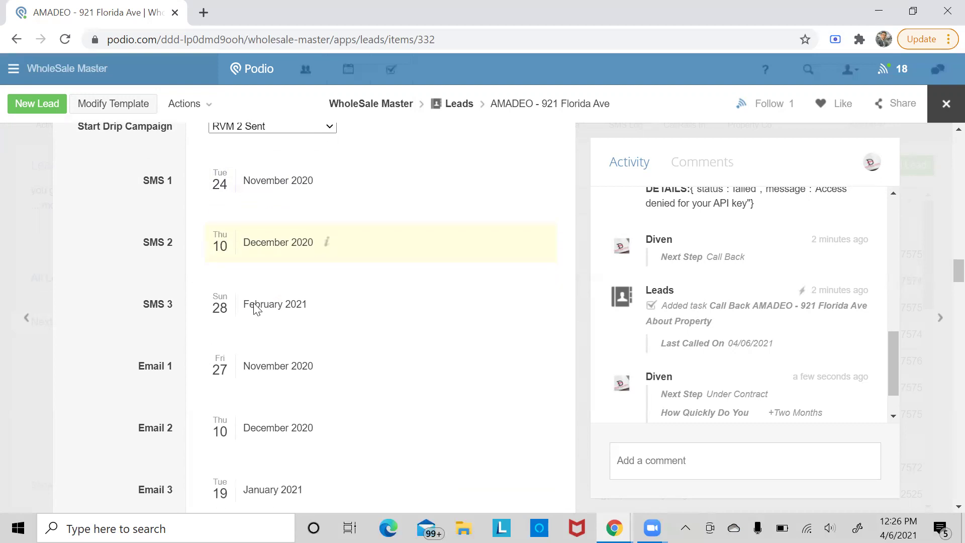
pyautogui.scroll(-1, 255, 309)
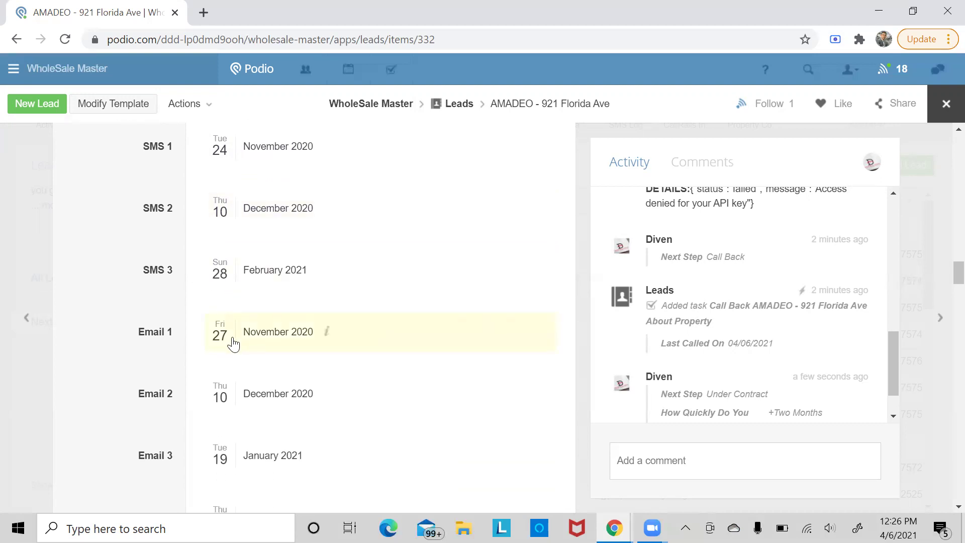
pyautogui.scroll(-2, 241, 331)
pyautogui.scroll(-2, 254, 312)
pyautogui.scroll(-2, 256, 295)
pyautogui.scroll(-2, 252, 294)
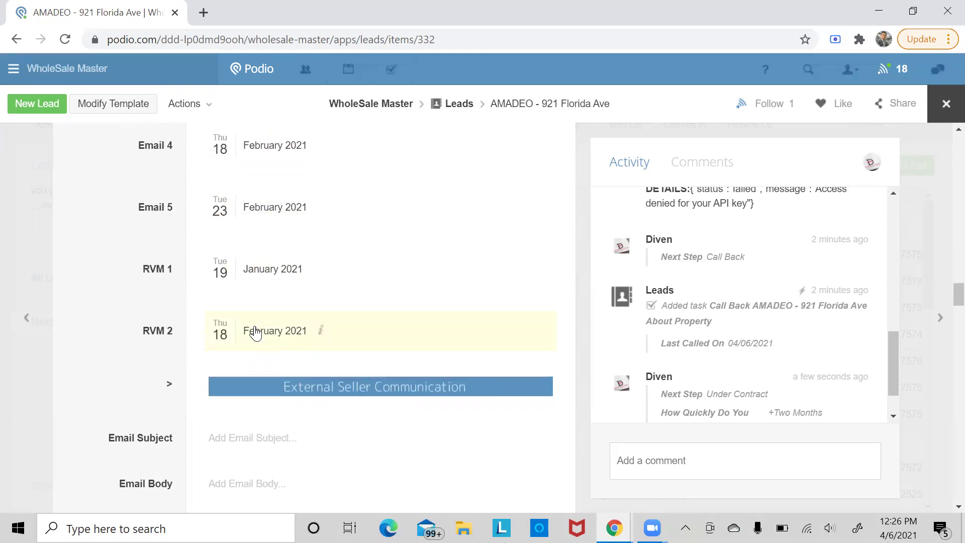
pyautogui.scroll(3, 257, 329)
pyautogui.scroll(-3, 258, 325)
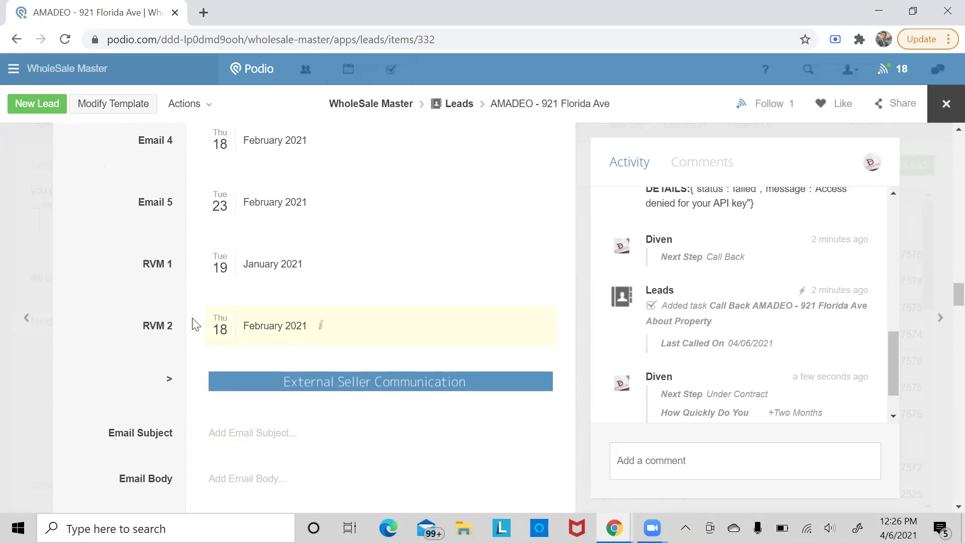
pyautogui.moveTo(182, 326); pyautogui.dragTo(131, 333)
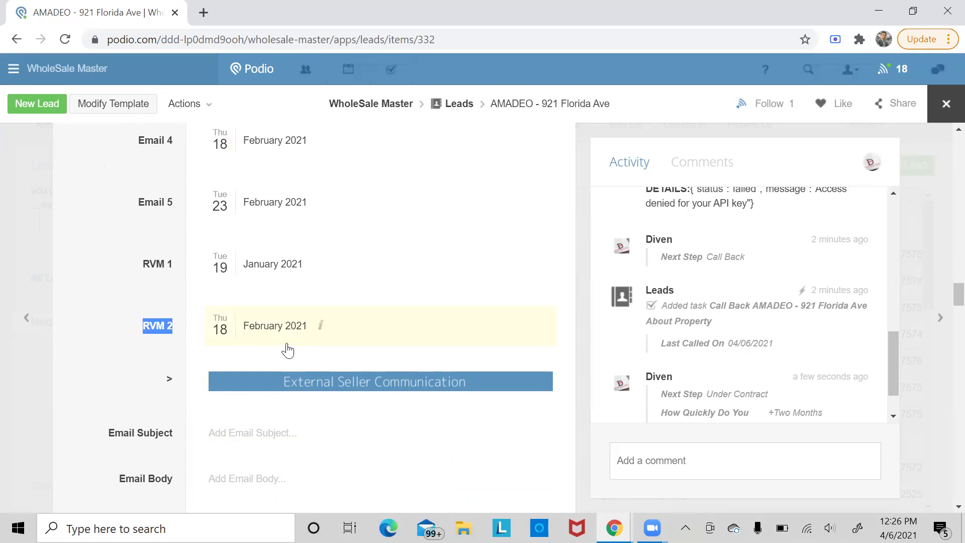
pyautogui.click(69, 285)
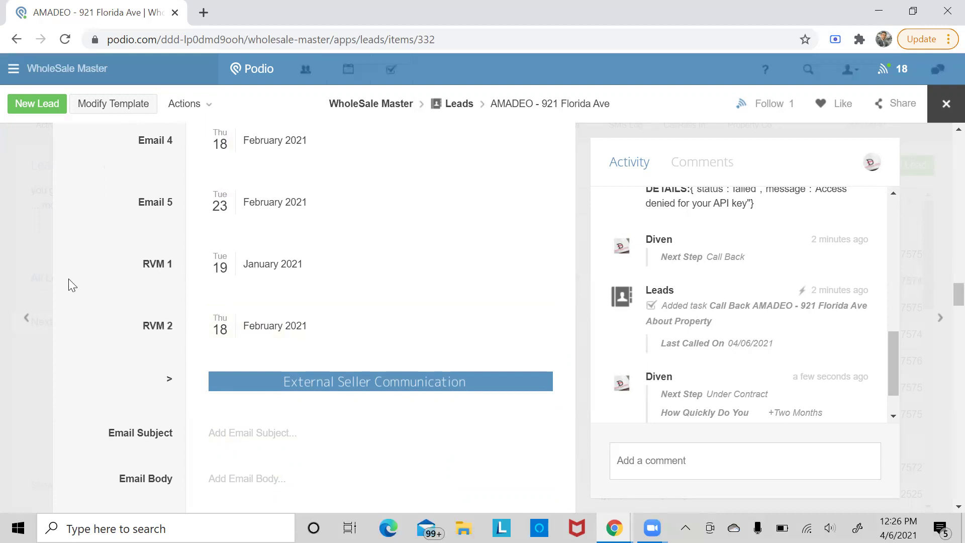
# Open the Email Subject and Email Body for editing under External Seller Communication, and examine the email and SMS sending options
pyautogui.scroll(-3, 243, 214)
pyautogui.scroll(-2, 246, 216)
pyautogui.click(253, 216)
pyautogui.click(267, 245)
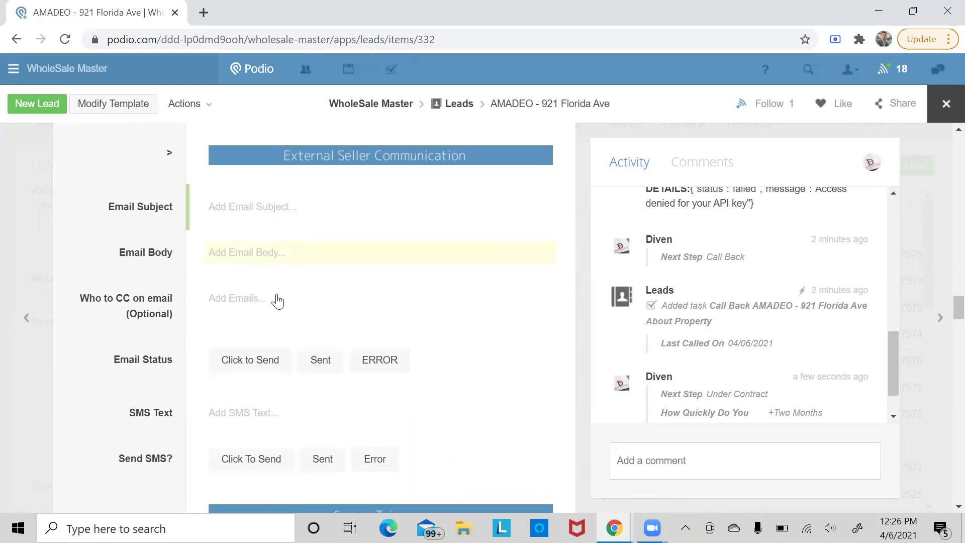
pyautogui.scroll(-2, 266, 294)
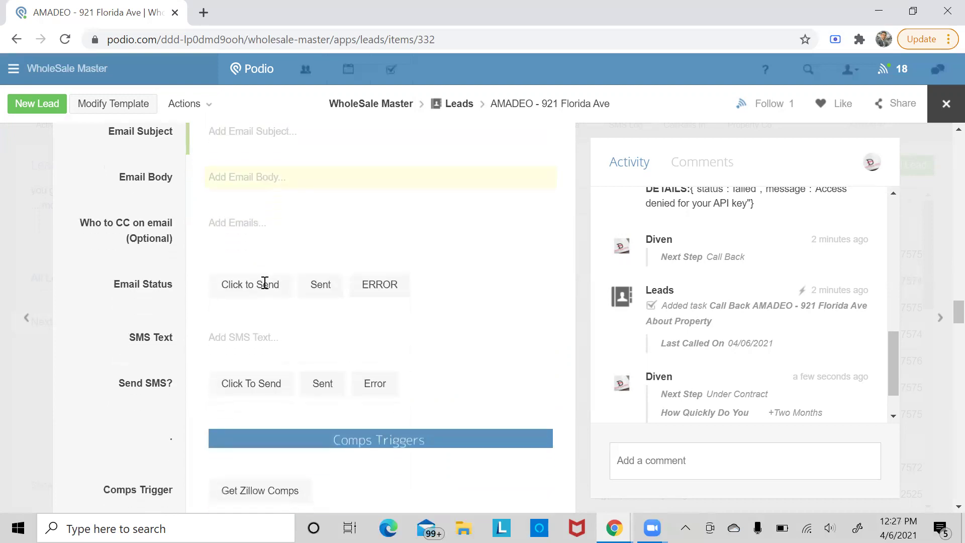
pyautogui.scroll(-2, 261, 422)
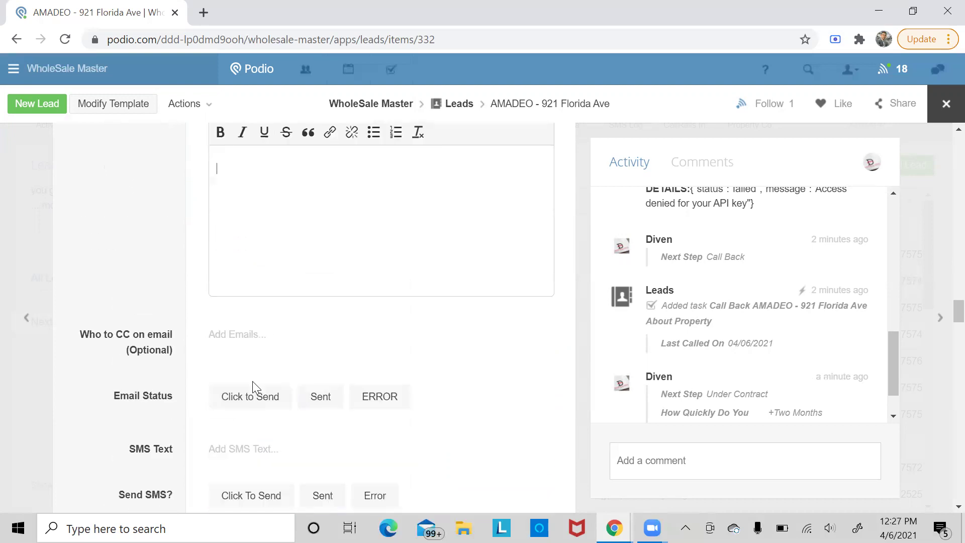
pyautogui.scroll(5, 265, 353)
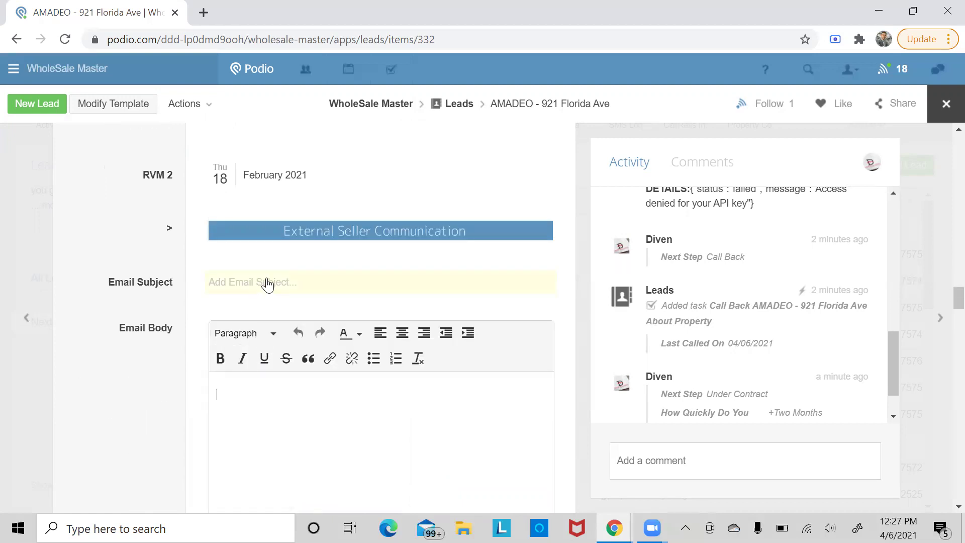
# Set the lead's Comps Trigger to Get Zillow Comps, leaving the Zillow Comps Link field empty
pyautogui.scroll(10, 279, 241)
pyautogui.scroll(-10, 279, 240)
pyautogui.scroll(-10, 281, 245)
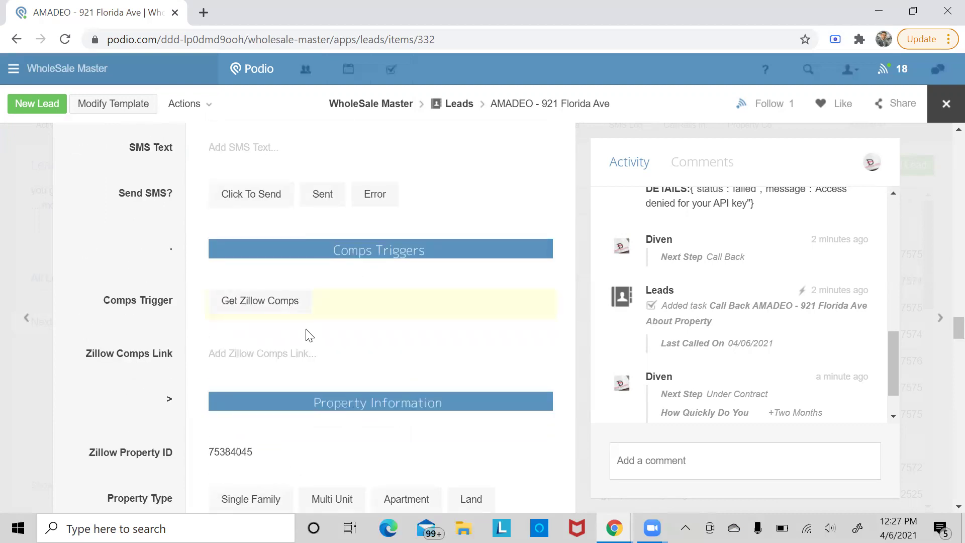
pyautogui.click(280, 358)
pyautogui.scroll(3, 341, 348)
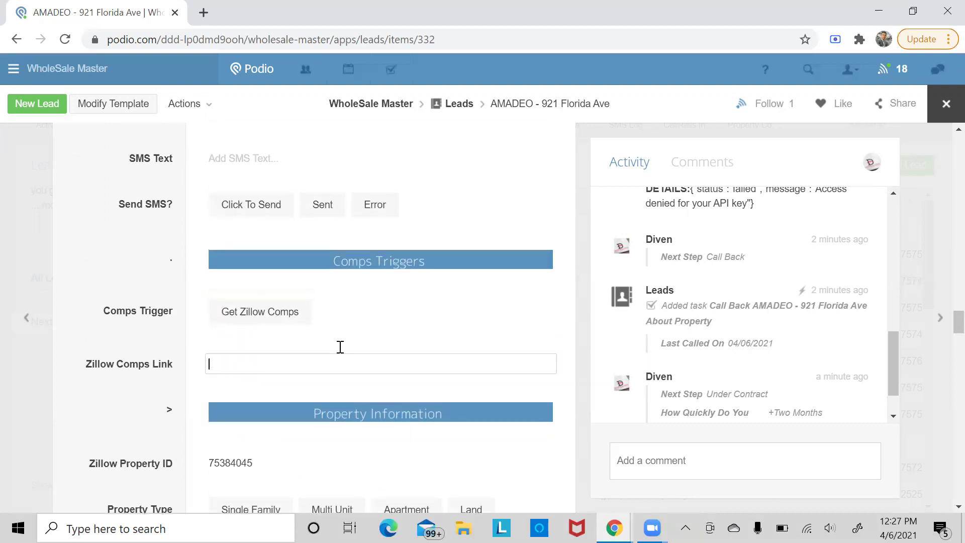
pyautogui.click(339, 345)
pyautogui.scroll(-6, 321, 352)
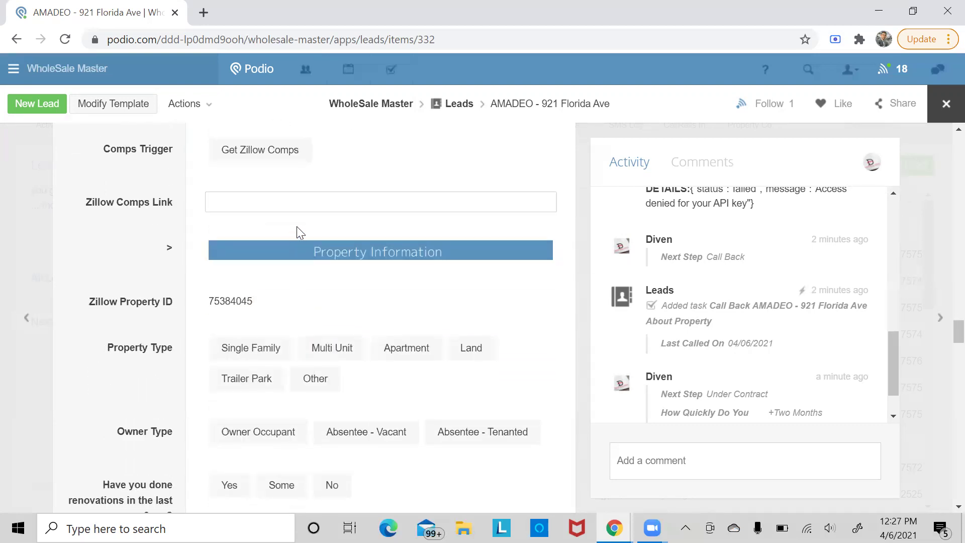
pyautogui.scroll(2, 297, 231)
pyautogui.click(277, 233)
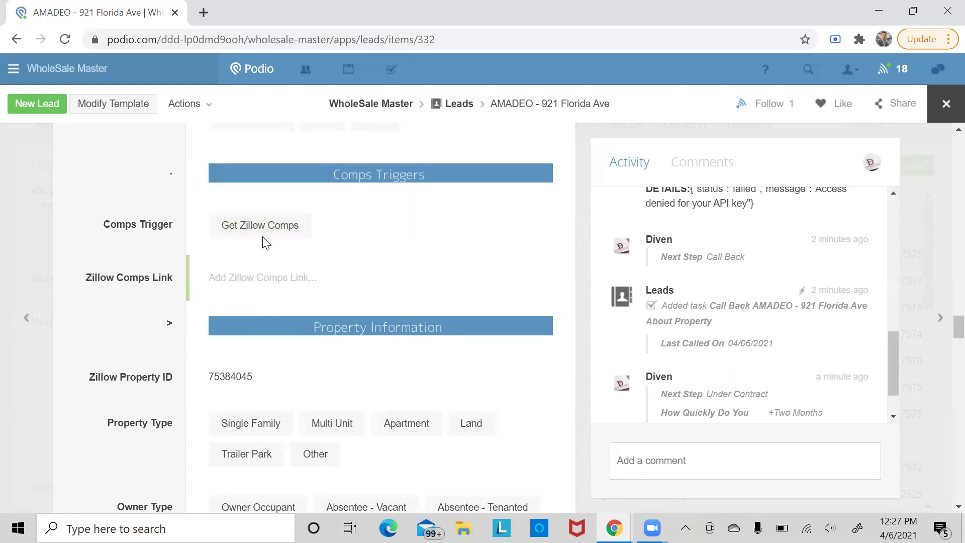
pyautogui.click(259, 230)
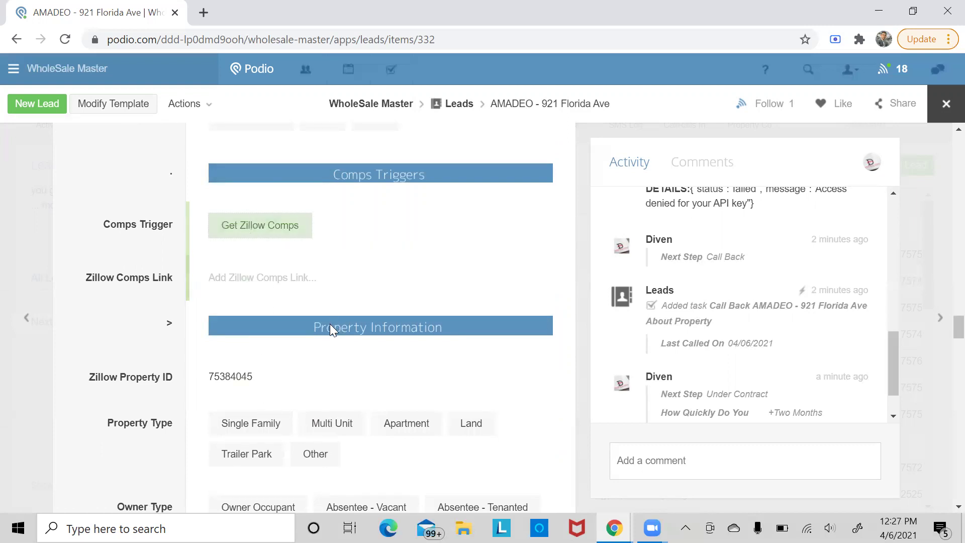
# Under Property Information, set A/C to Bad and A/C Type to Window units
pyautogui.scroll(-1, 280, 291)
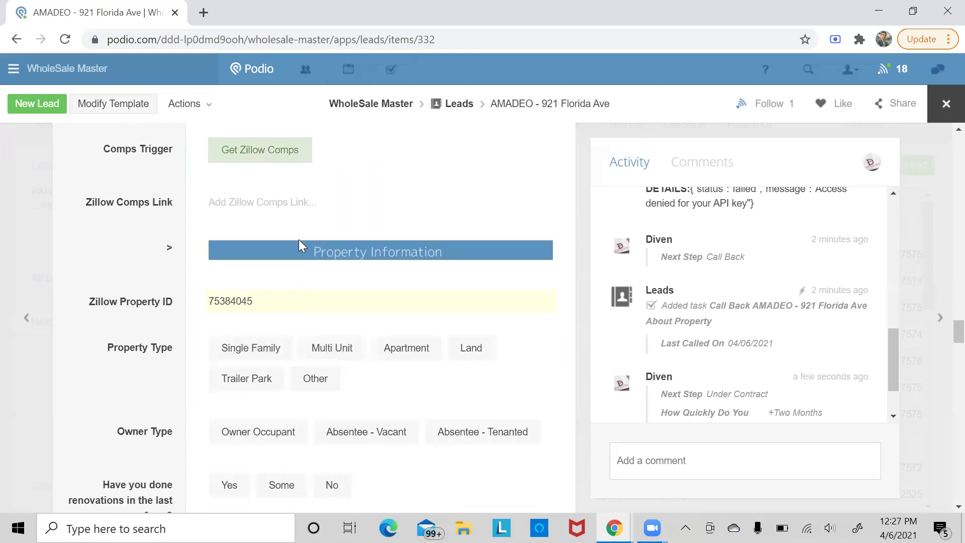
pyautogui.scroll(-3, 299, 241)
pyautogui.click(245, 202)
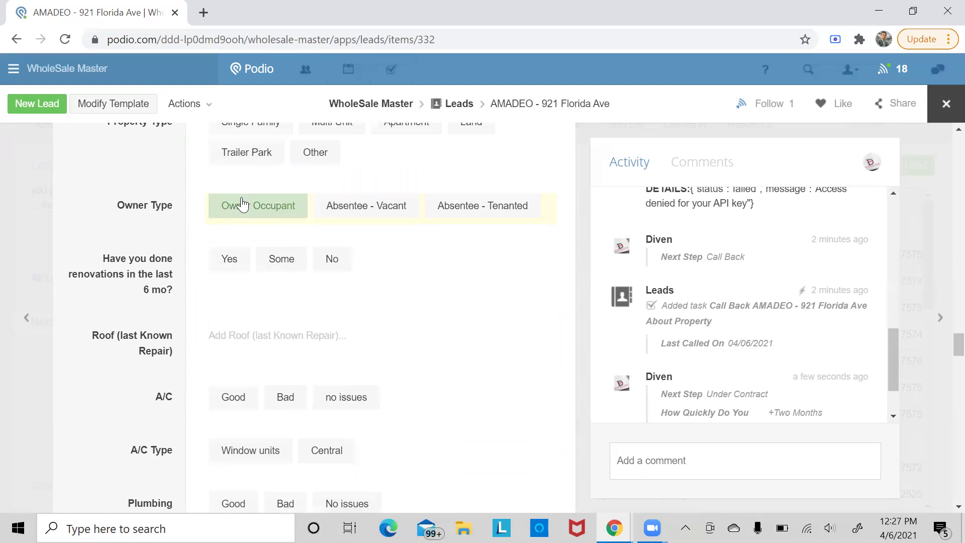
pyautogui.scroll(-1, 290, 298)
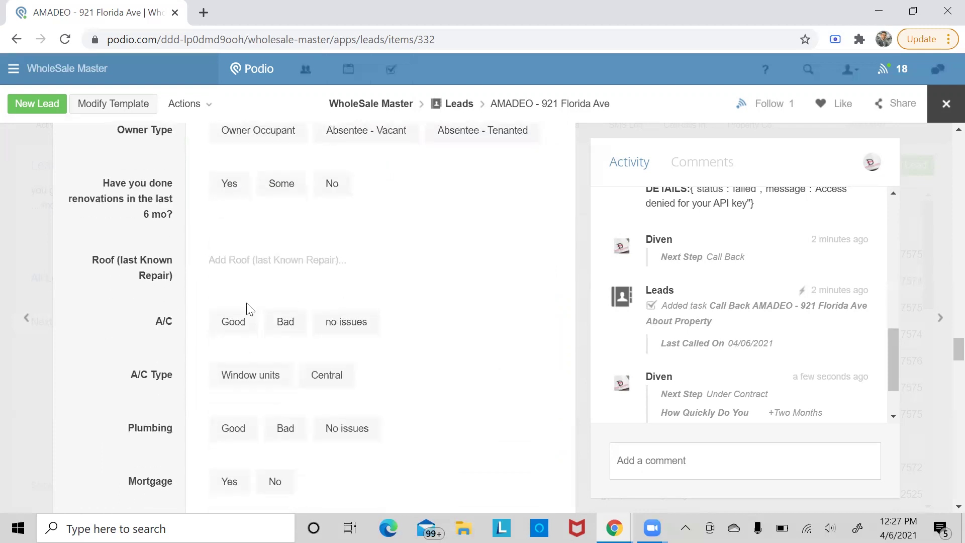
pyautogui.click(285, 325)
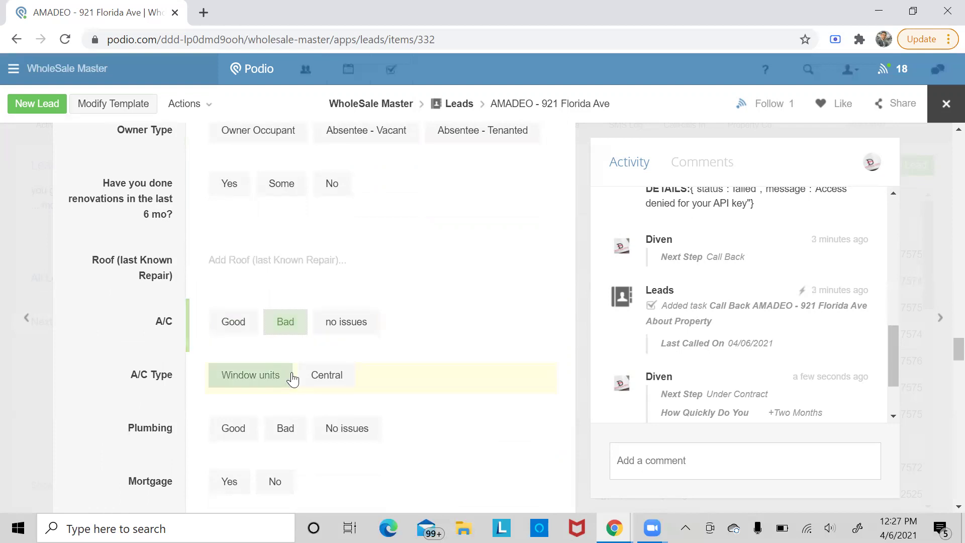
pyautogui.scroll(-1, 373, 373)
pyautogui.scroll(-3, 373, 374)
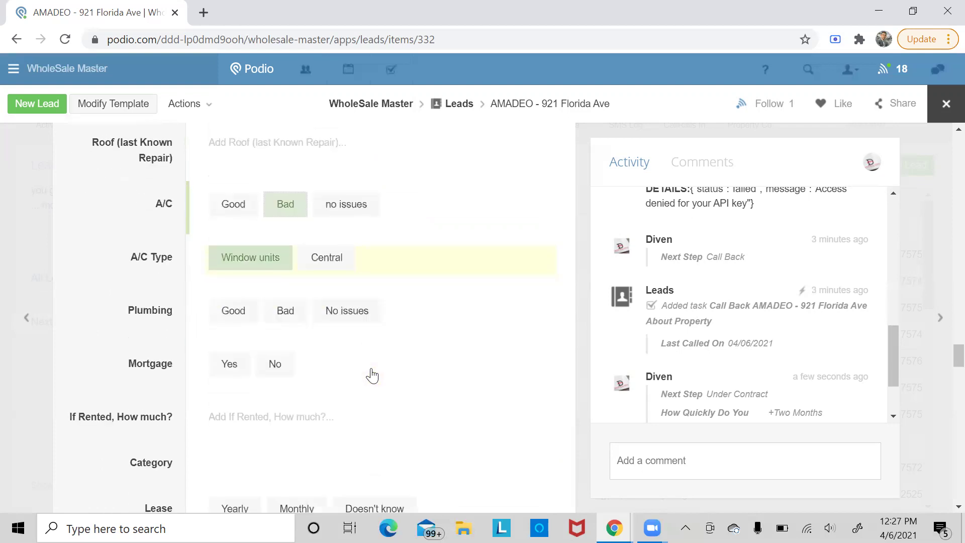
pyautogui.click(318, 224)
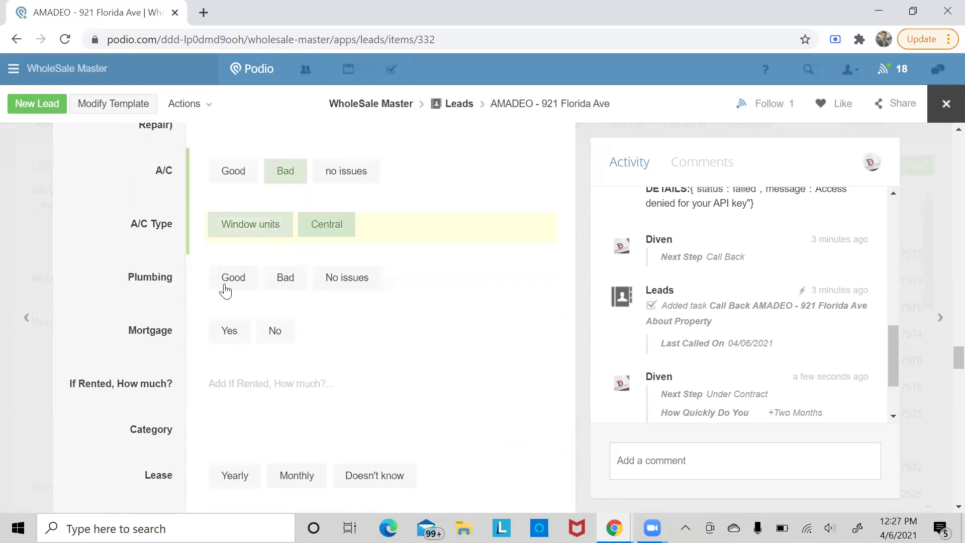
# Examine the property's plumbing, mortgage, rent, lease, seller motivation, bedroom, bathroom and Total HLA fields
pyautogui.scroll(-2, 256, 314)
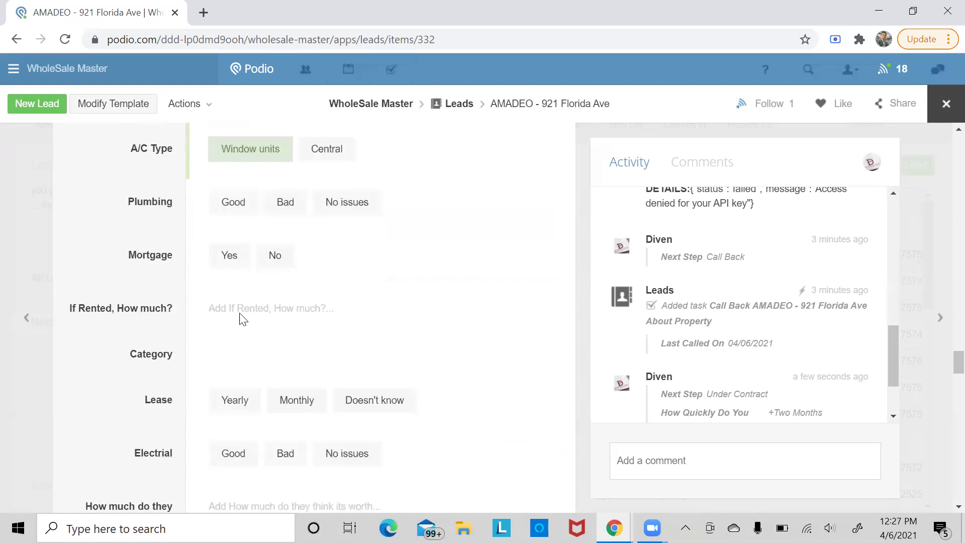
pyautogui.scroll(-2, 267, 317)
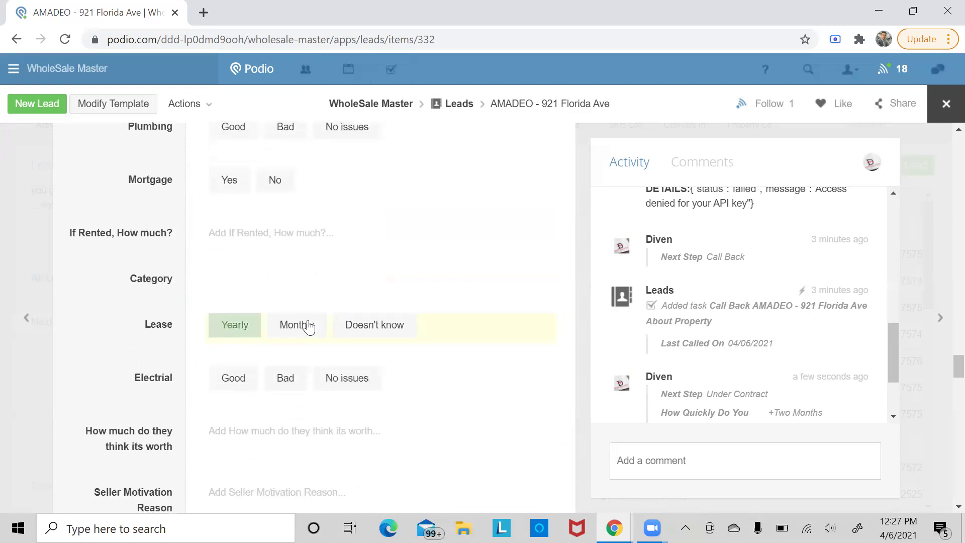
pyautogui.scroll(-1, 310, 339)
pyautogui.scroll(-3, 297, 335)
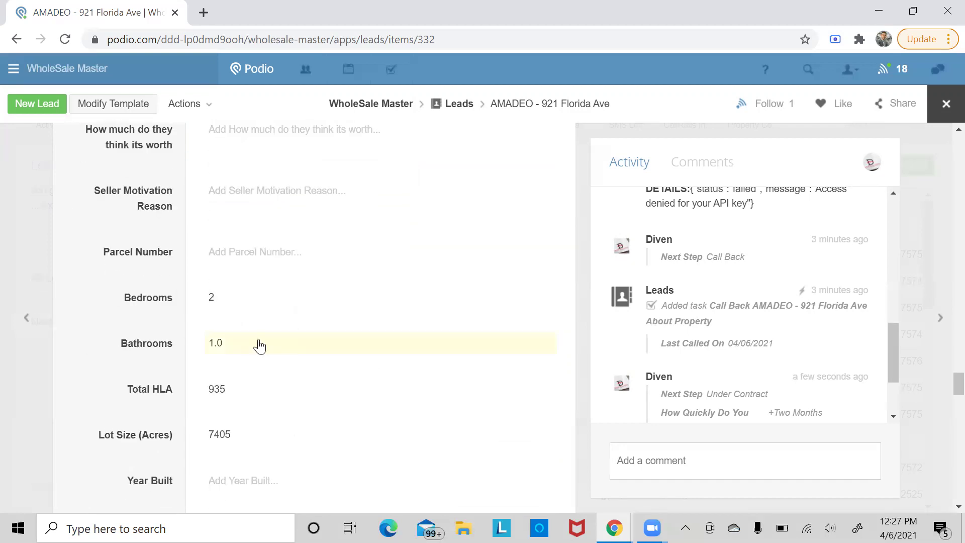
pyautogui.scroll(1, 242, 203)
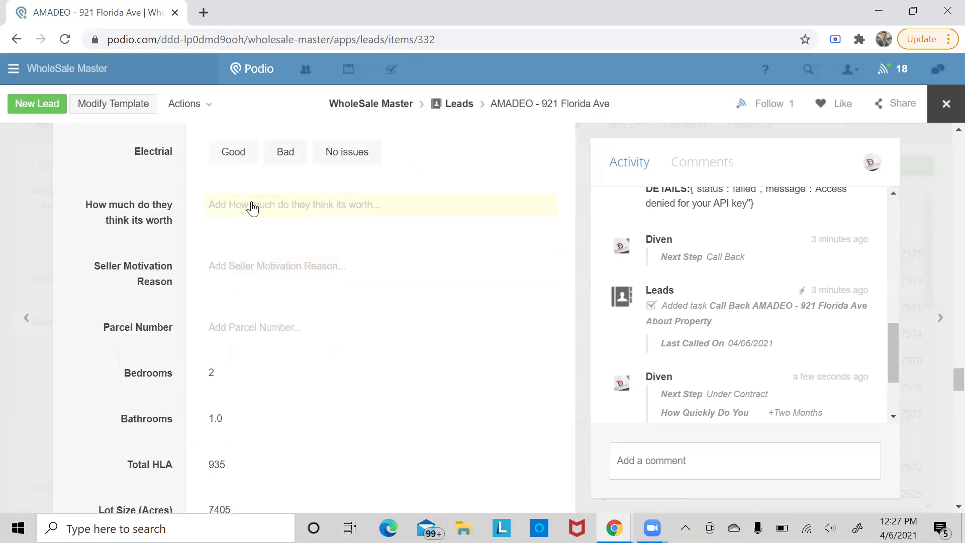
pyautogui.scroll(-1, 266, 276)
pyautogui.scroll(-1, 256, 286)
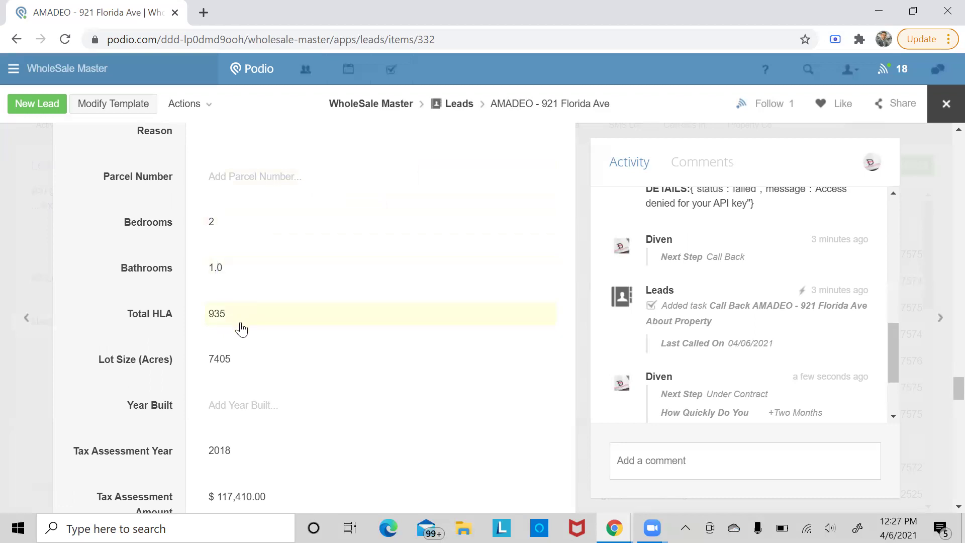
# Check the Lot Size (Acres) field by opening it for editing and leaving its value as it is
pyautogui.scroll(-1, 250, 338)
pyautogui.click(239, 289)
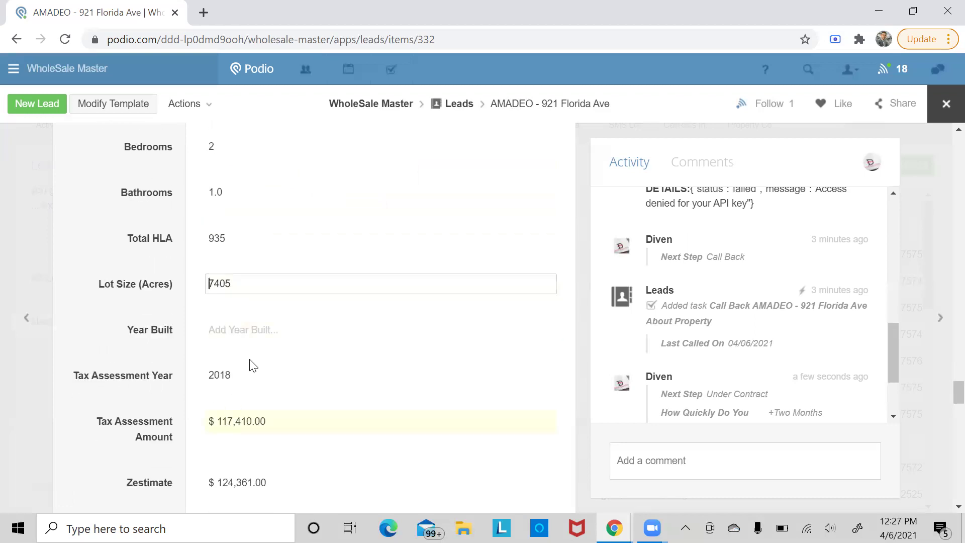
pyautogui.click(251, 315)
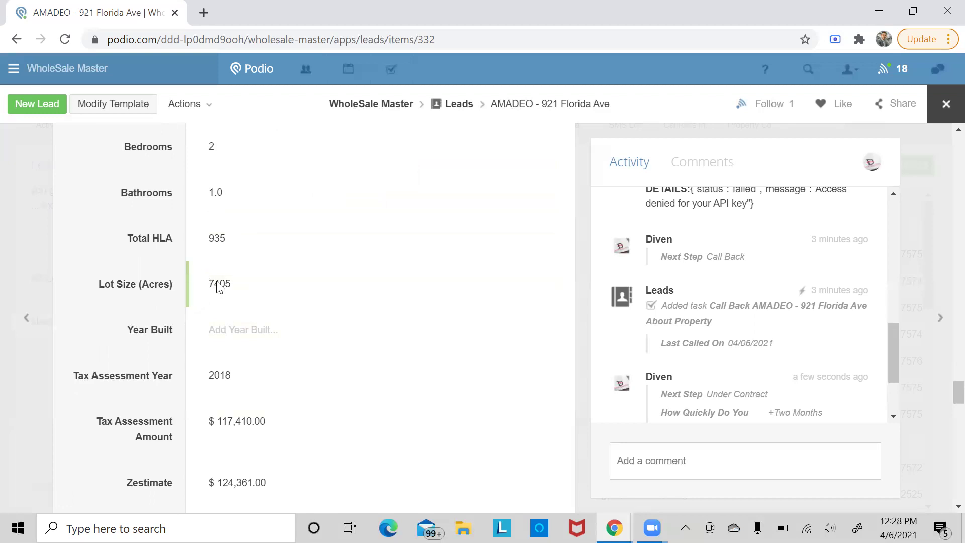
pyautogui.click(232, 289)
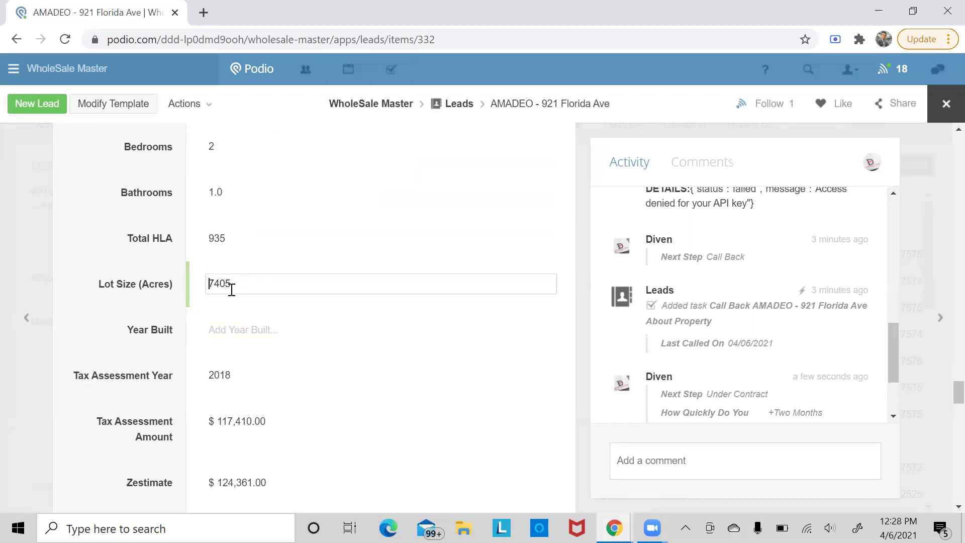
pyautogui.click(137, 301)
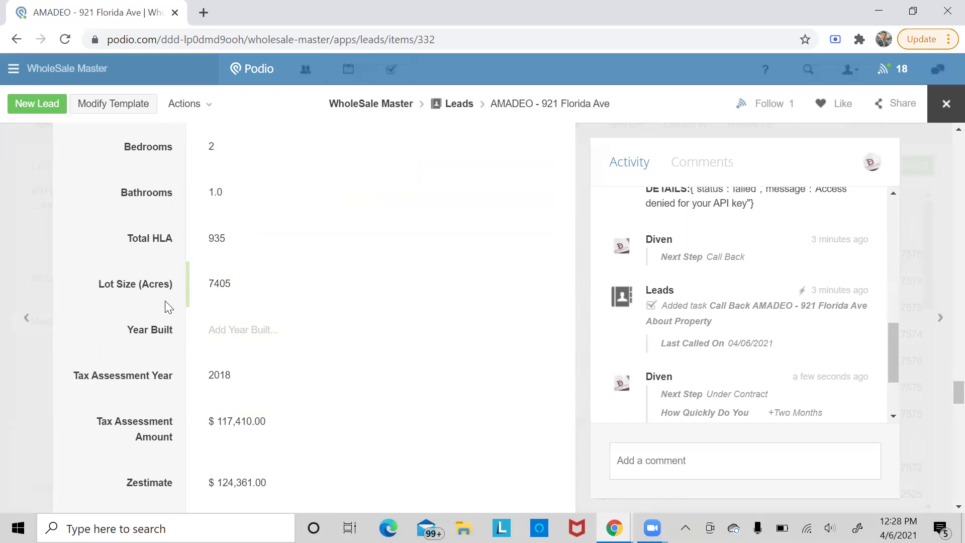
# Review the tax assessment, Zestimate and Rent Estimate fields, and check the property's Zillow link before returning to the Podio lead
pyautogui.scroll(-3, 151, 297)
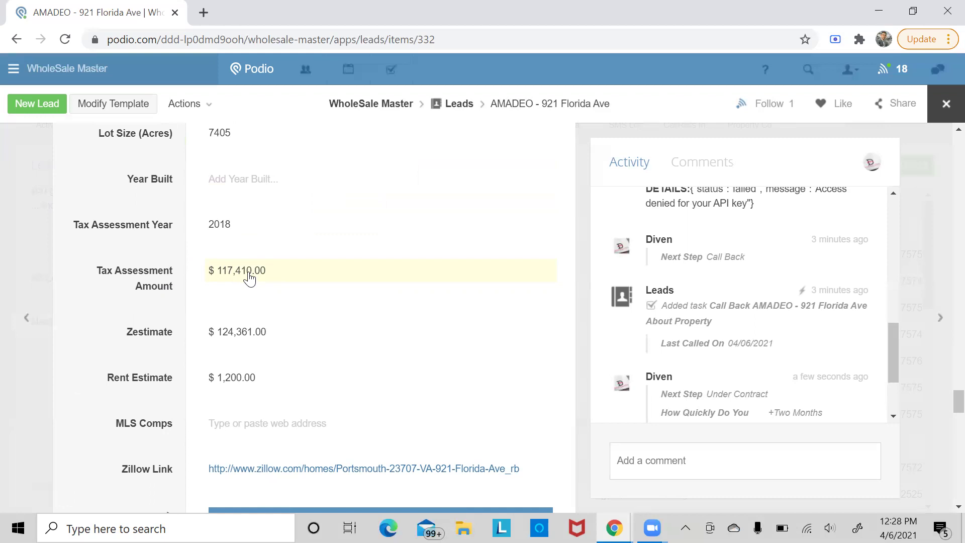
pyautogui.scroll(-1, 250, 279)
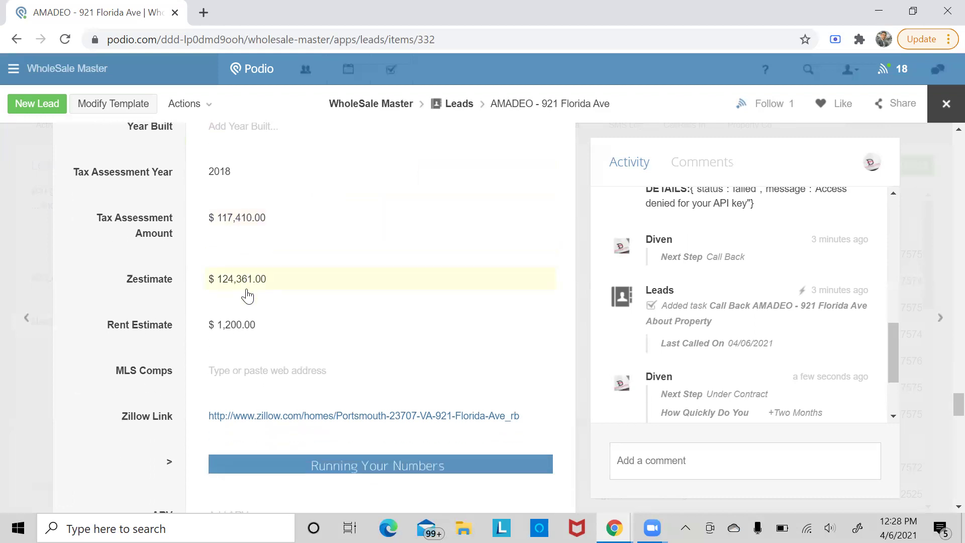
pyautogui.scroll(-1, 248, 296)
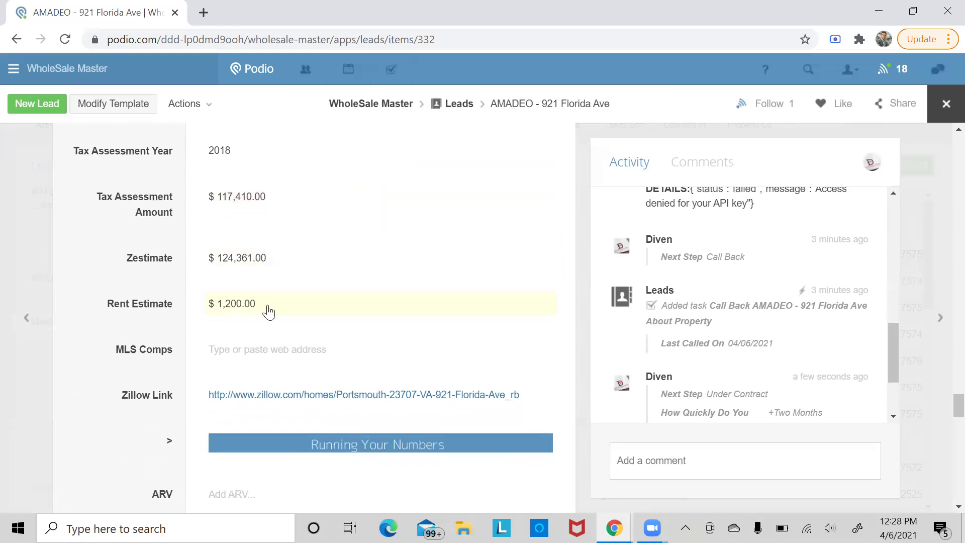
pyautogui.scroll(-1, 269, 312)
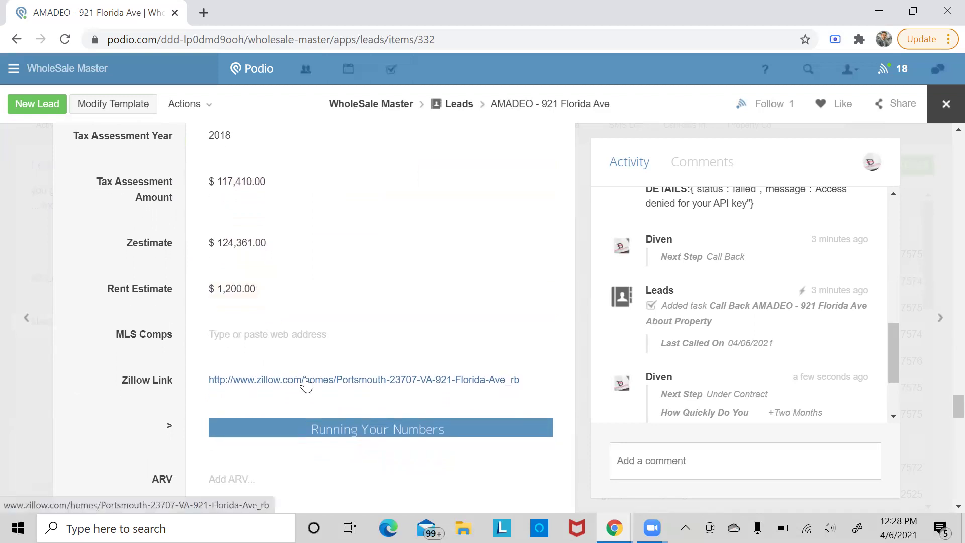
pyautogui.click(308, 383)
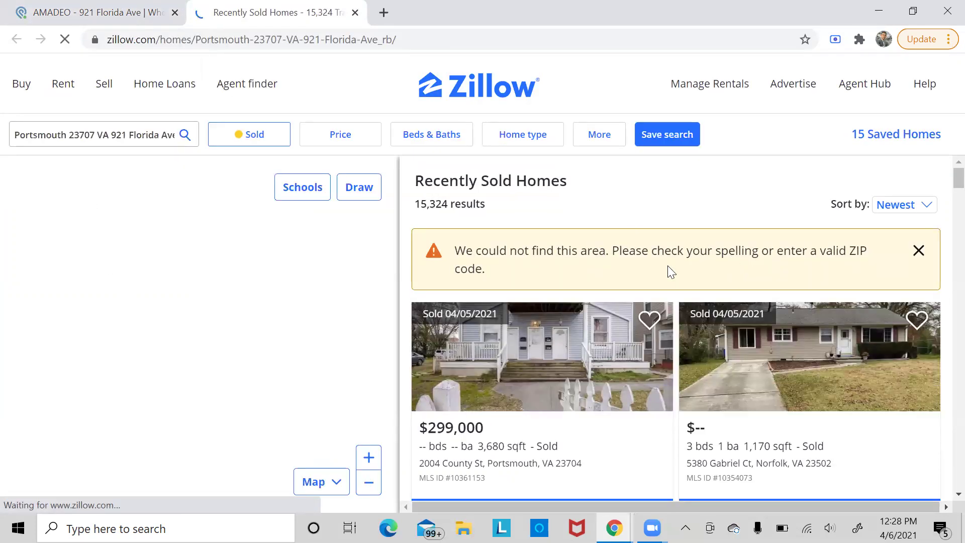
pyautogui.click(95, 12)
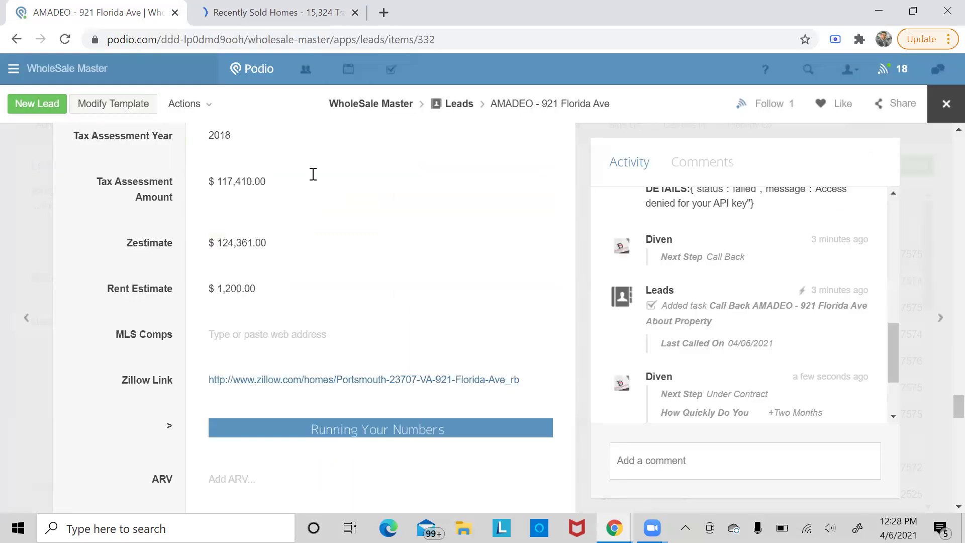
# Under Running Your Numbers, set the Estimated Repair Calculation to $50 per SqFt Full Repairs
pyautogui.scroll(-6, 317, 222)
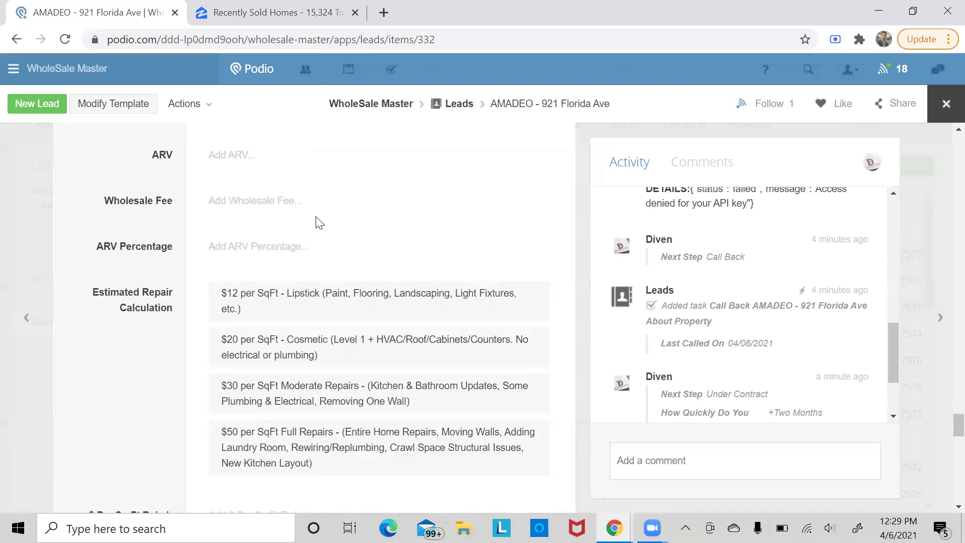
pyautogui.scroll(-1, 318, 221)
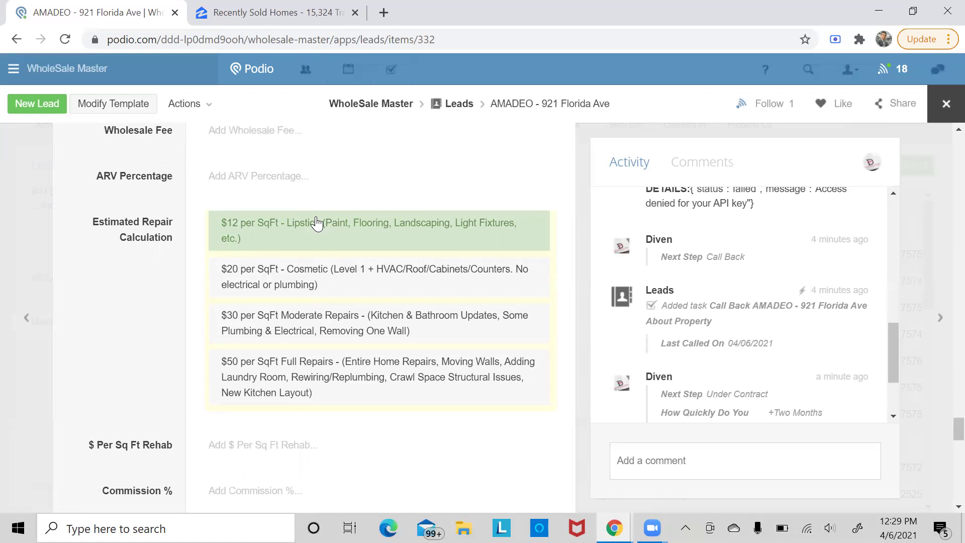
pyautogui.click(317, 223)
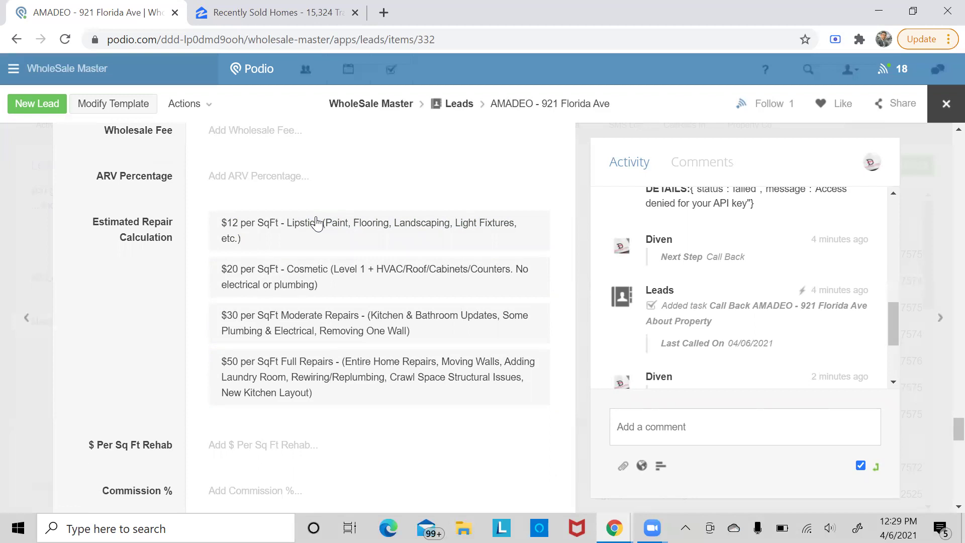
pyautogui.click(330, 313)
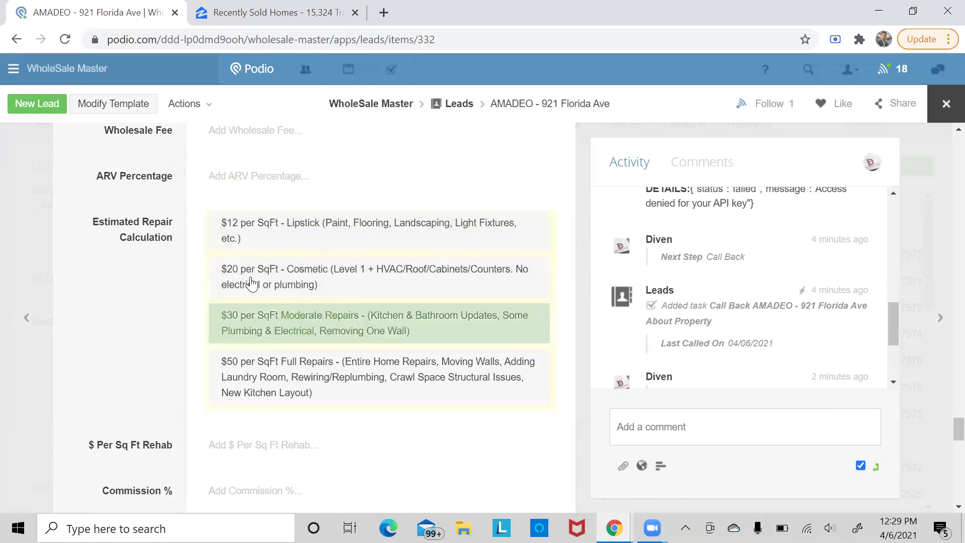
pyautogui.click(312, 392)
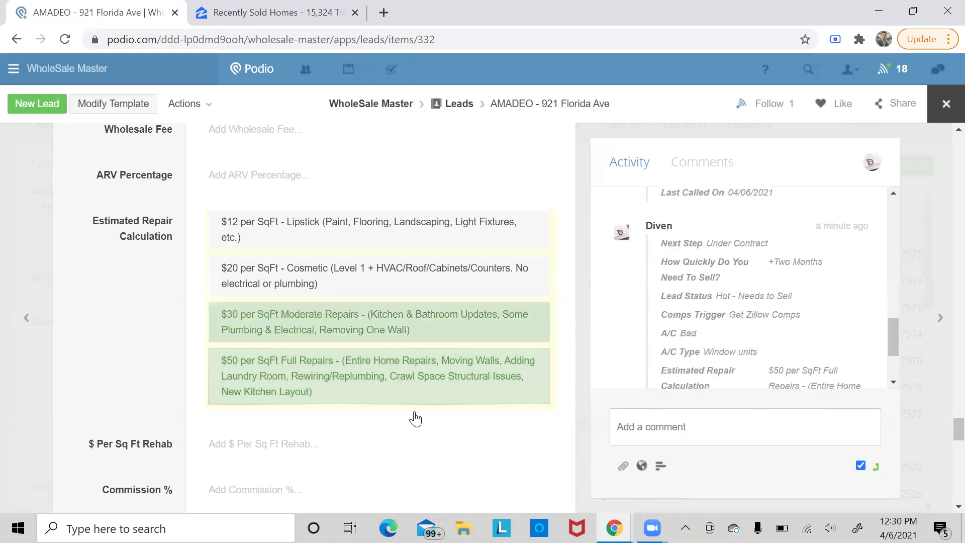
# Draft the comment "90K MOA" on the lead without posting it
pyautogui.scroll(-3, 382, 415)
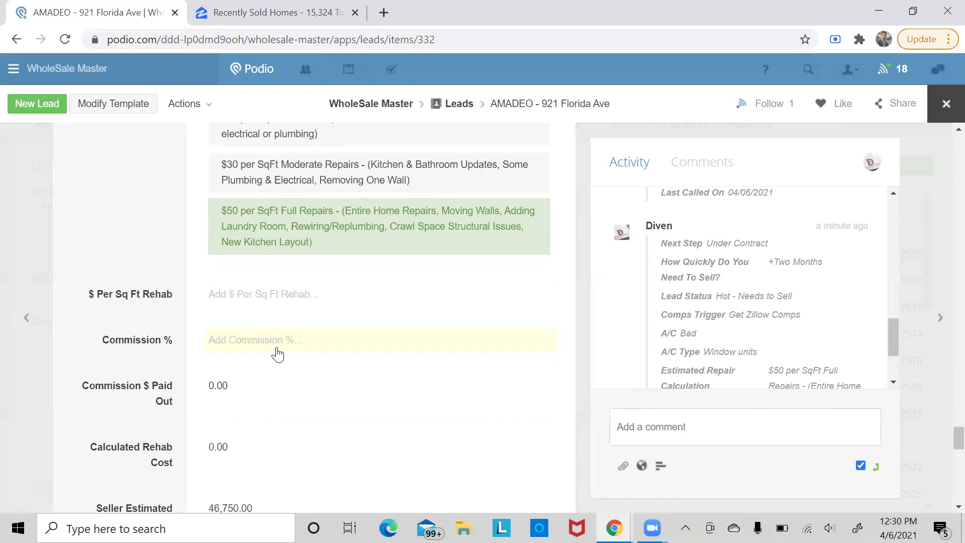
pyautogui.click(773, 418)
pyautogui.write('90J')
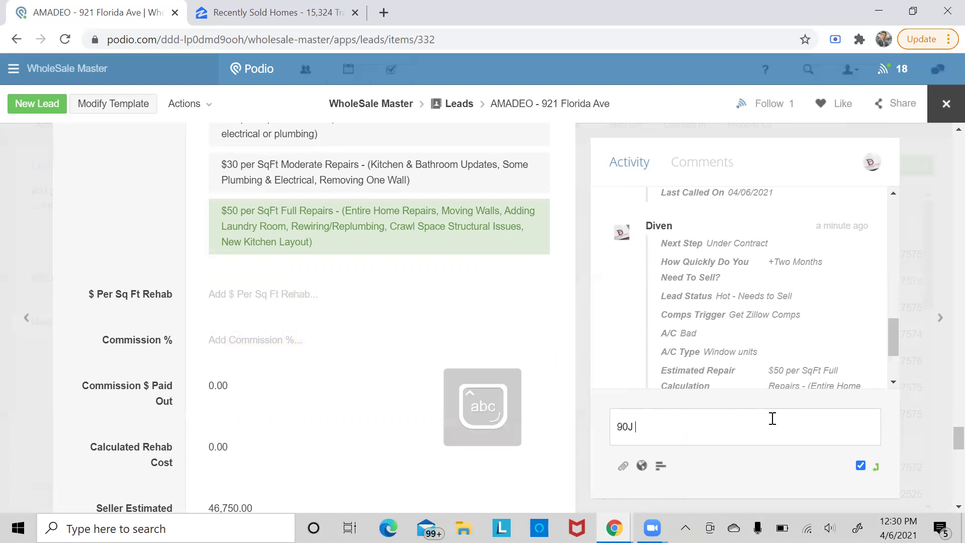
pyautogui.write('K MOA')
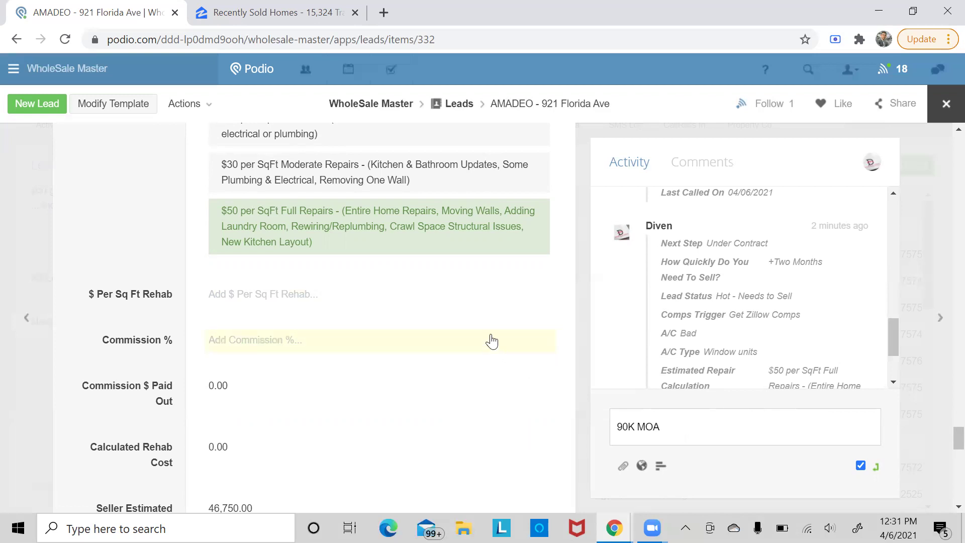
# Review the offer calculation, Marketing Information and References fields, checking the Lead Generator and Who Takes Over Lead? choices without selecting any
pyautogui.scroll(-3, 489, 338)
pyautogui.scroll(-3, 281, 356)
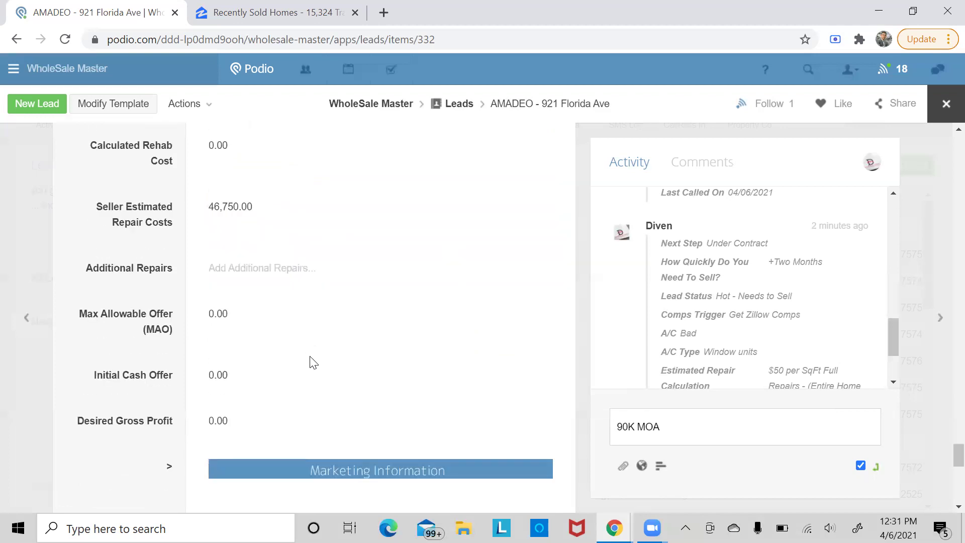
pyautogui.scroll(-1, 247, 316)
pyautogui.scroll(-3, 243, 310)
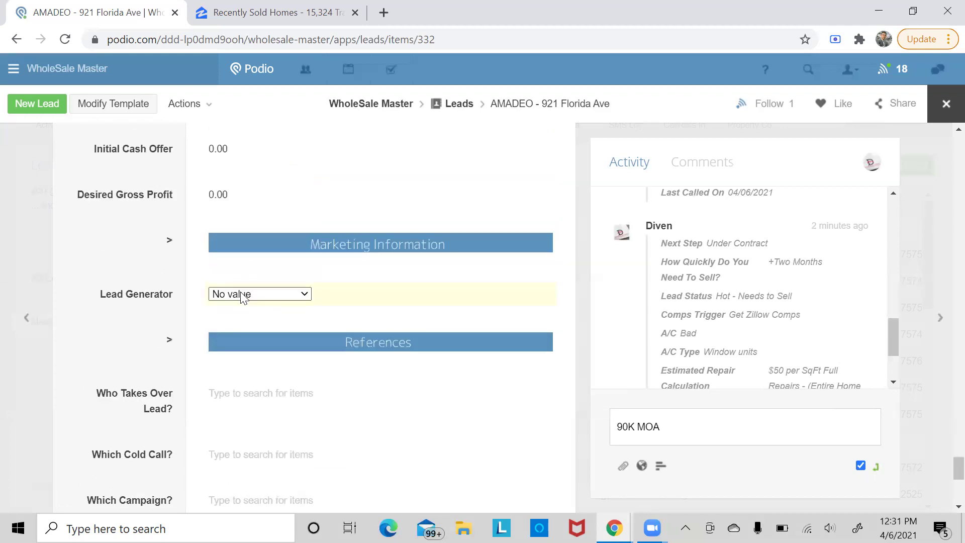
pyautogui.scroll(-1, 271, 338)
pyautogui.click(285, 220)
pyautogui.click(285, 221)
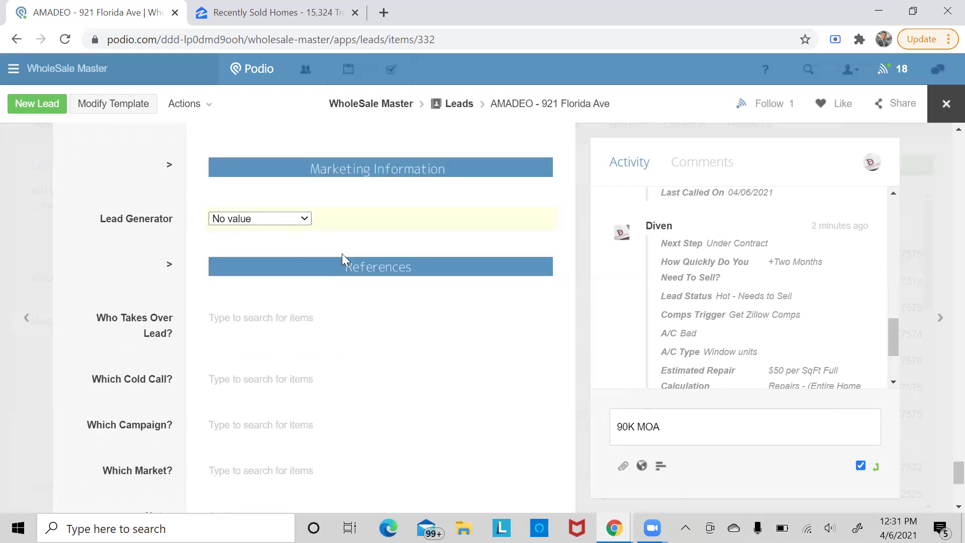
pyautogui.scroll(-1, 345, 256)
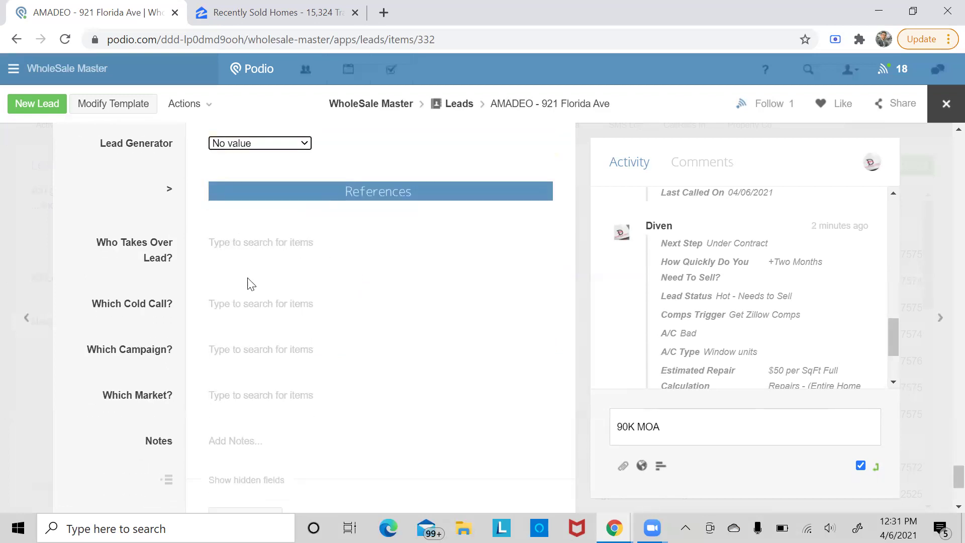
pyautogui.scroll(4, 325, 388)
pyautogui.scroll(-2, 330, 377)
pyautogui.scroll(-3, 329, 376)
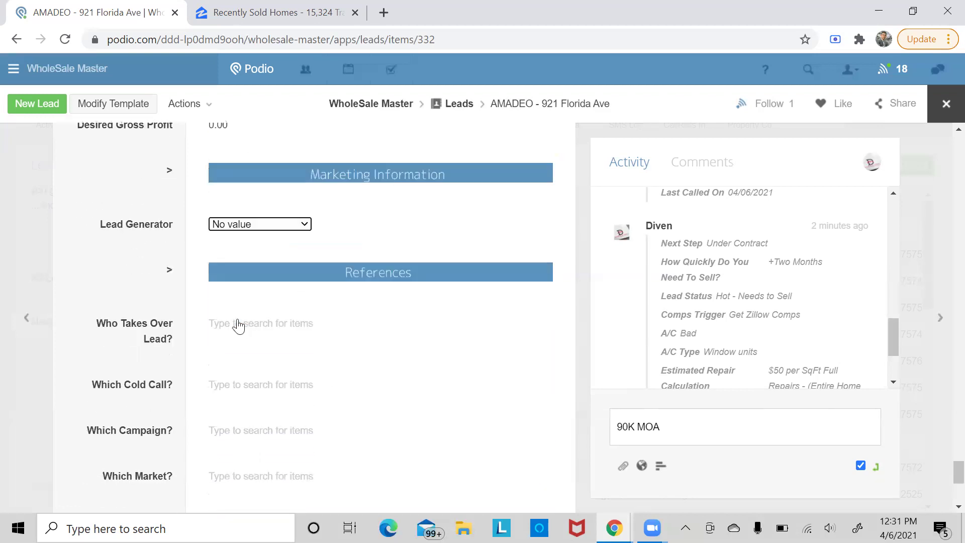
pyautogui.click(227, 267)
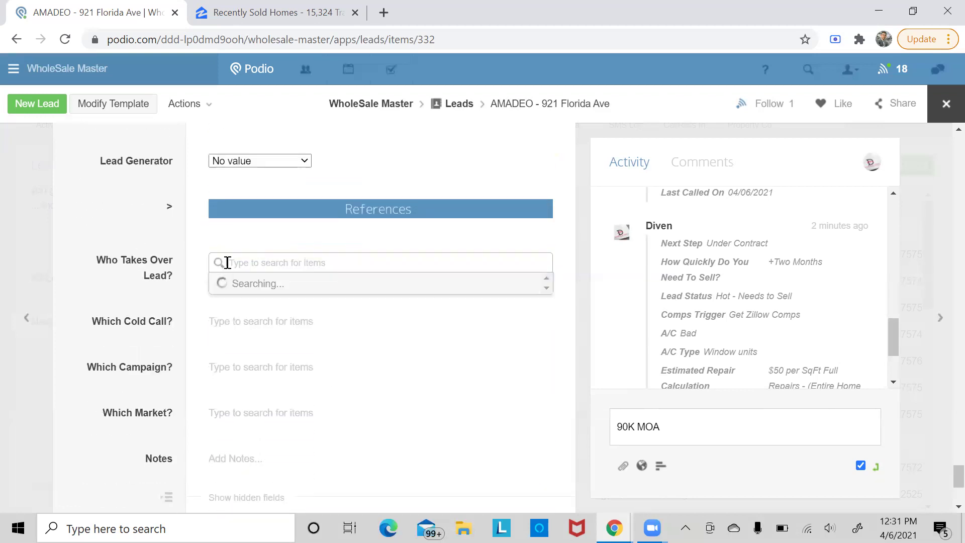
pyautogui.click(146, 221)
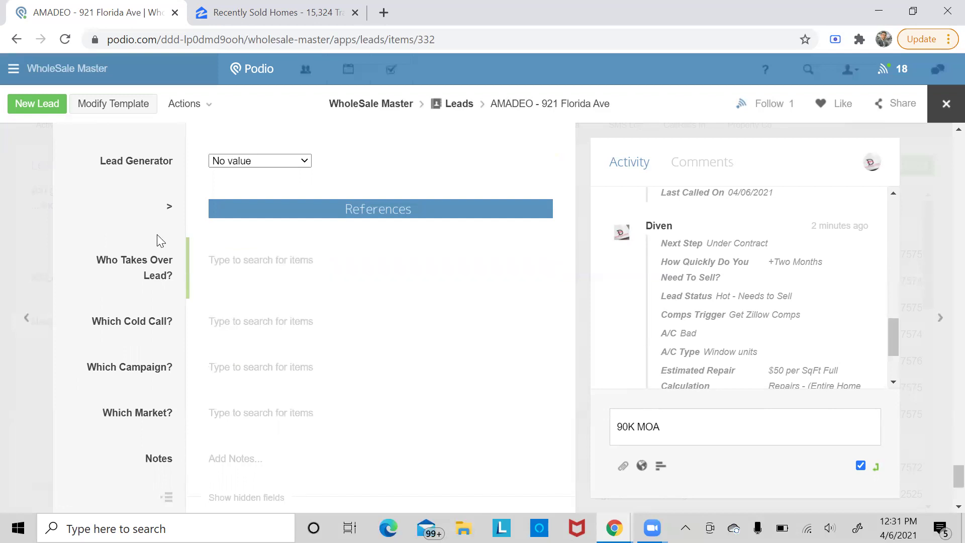
# Start a new task on the lead and title it "Call and book appointment"
pyautogui.scroll(-5, 298, 321)
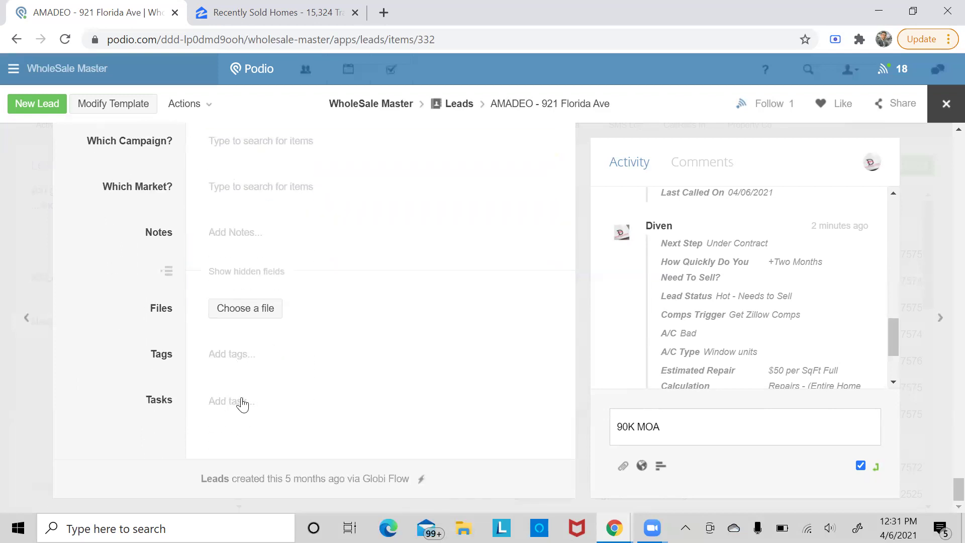
pyautogui.click(251, 405)
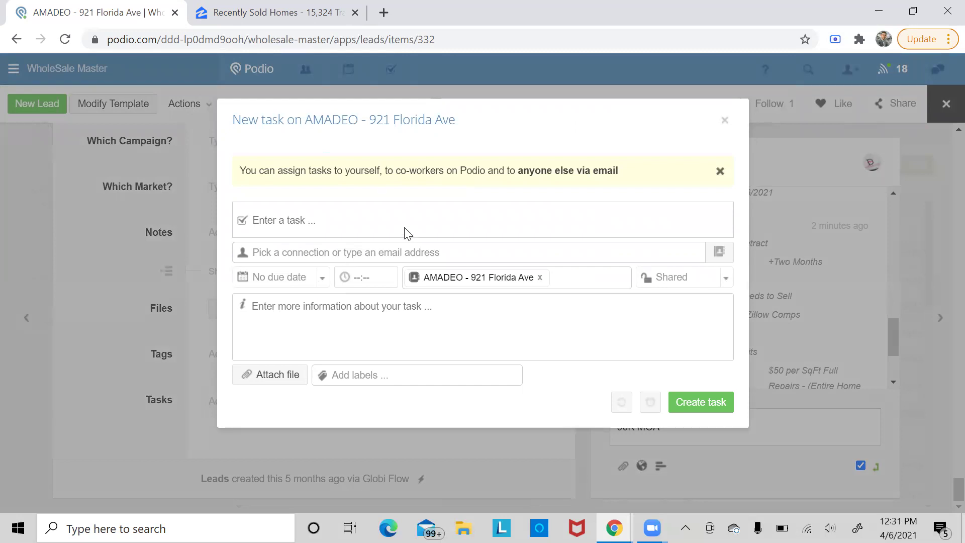
pyautogui.click(390, 220)
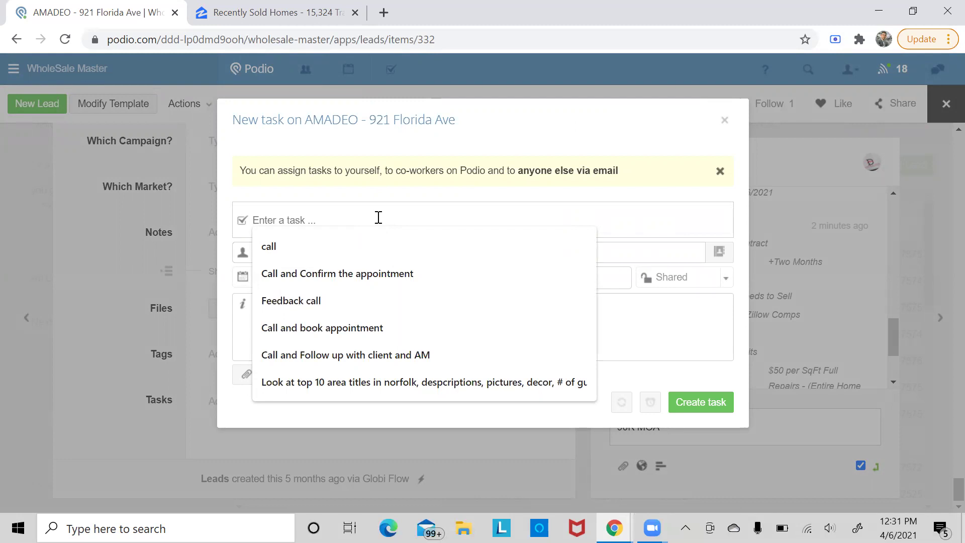
pyautogui.click(365, 220)
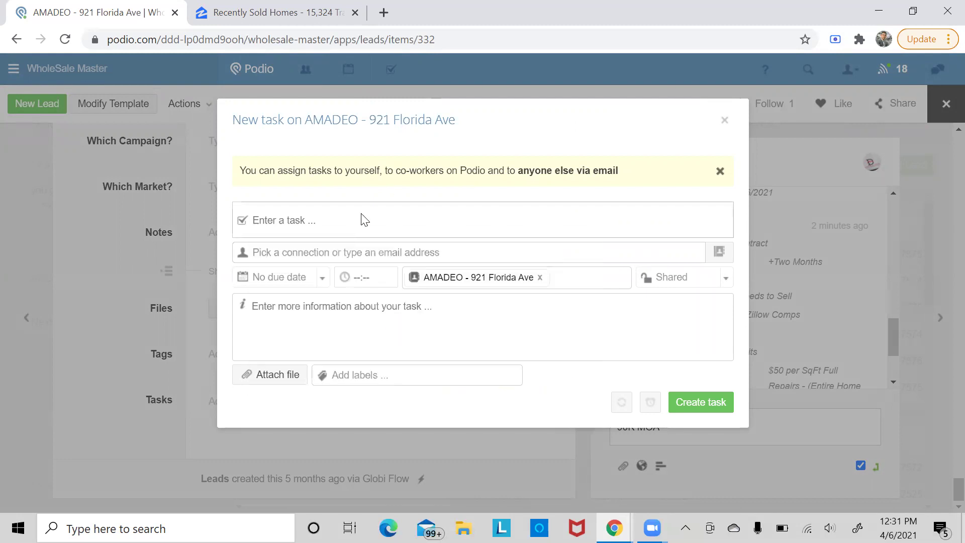
pyautogui.click(301, 220)
pyautogui.write('call')
pyautogui.press('capslock')
pyautogui.press('BackSpace')
pyautogui.press('BackSpace')
pyautogui.press('BackSpace')
pyautogui.write('ALL')
pyautogui.press('BackSpace')
pyautogui.press('BackSpace')
pyautogui.press('BackSpace')
pyautogui.press('BackSpace')
pyautogui.press('capslock')
pyautogui.write('Call and Confirm the appointment')
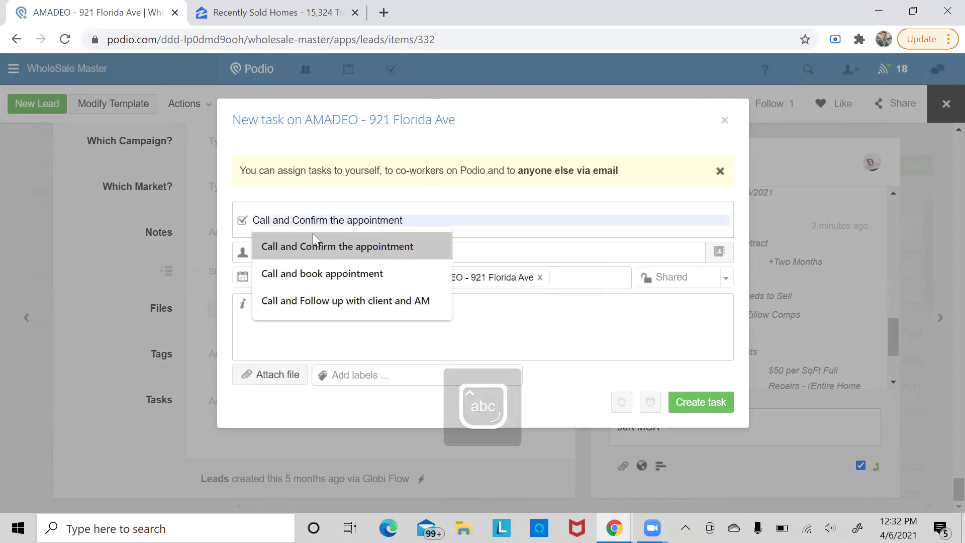
pyautogui.click(290, 272)
# Assign the task to the second co-worker in the suggested people list
pyautogui.click(380, 251)
pyautogui.click(381, 252)
pyautogui.click(380, 251)
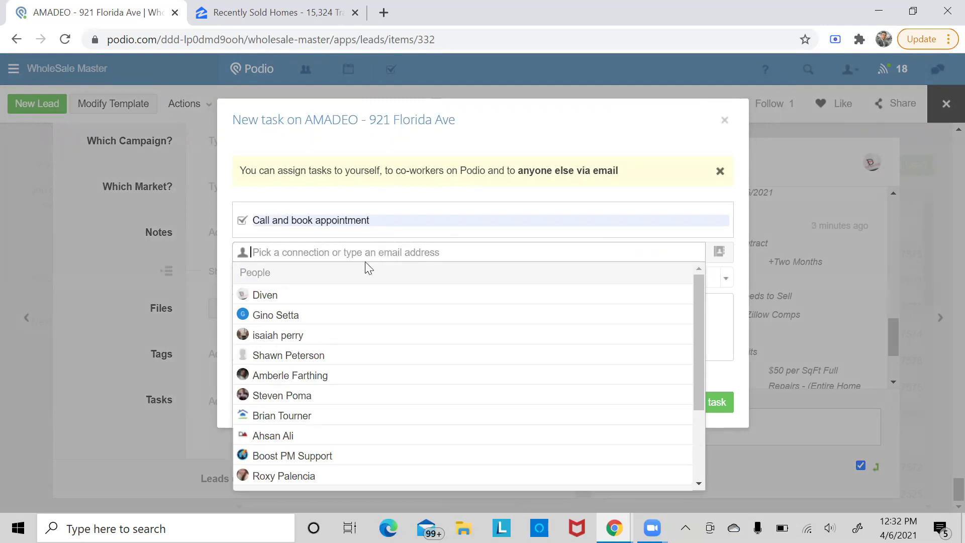
pyautogui.click(296, 315)
pyautogui.click(402, 257)
pyautogui.click(345, 256)
pyautogui.click(662, 196)
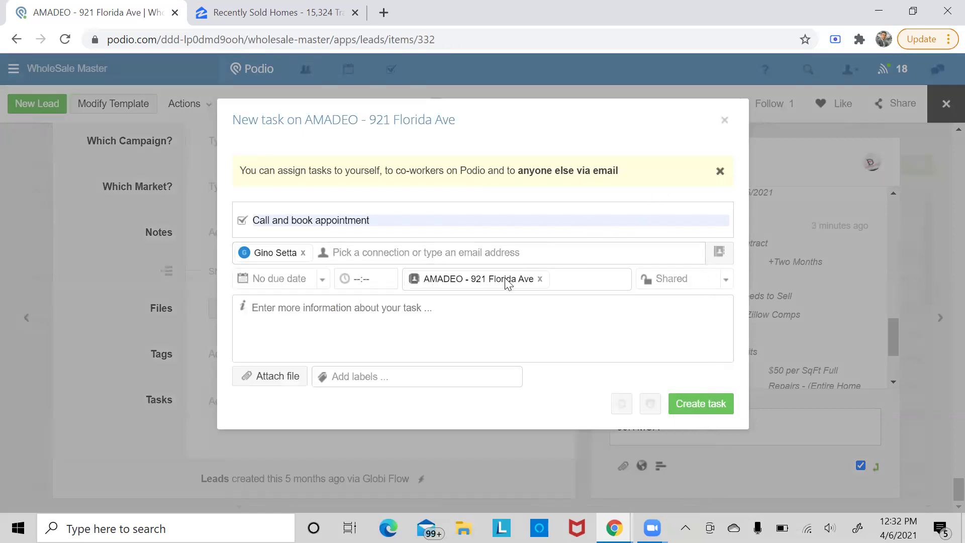
# Set the task's due date to Next Monday and its time to 11:00 AM
pyautogui.click(291, 275)
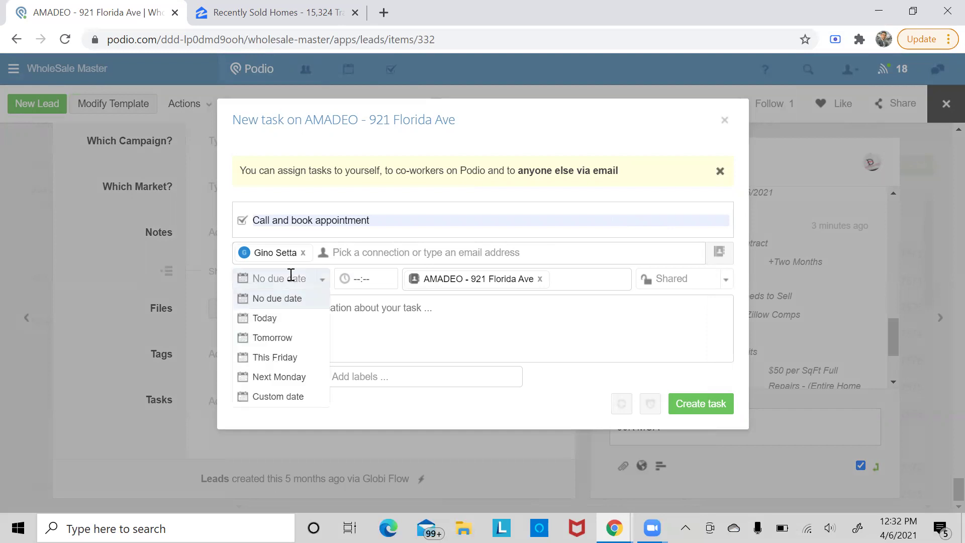
pyautogui.click(284, 378)
pyautogui.click(365, 281)
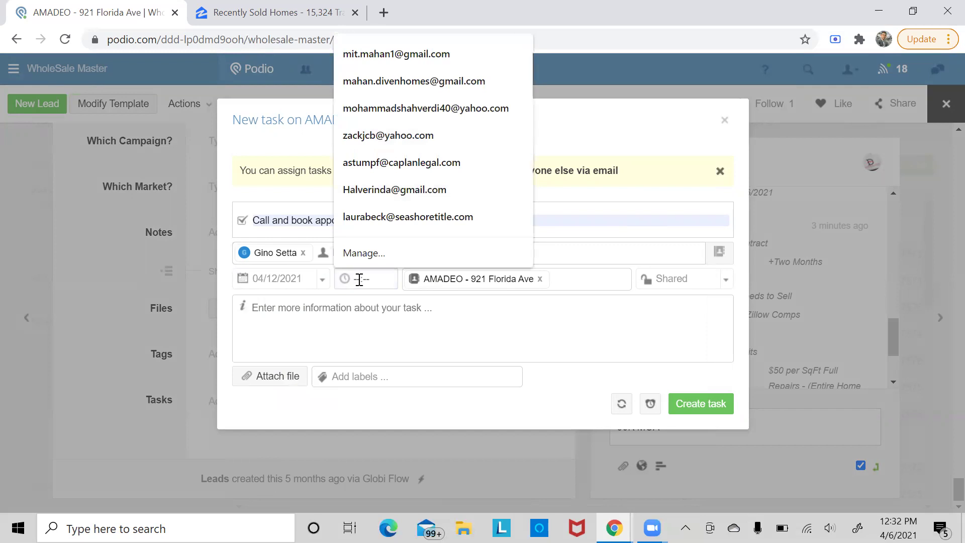
pyautogui.write('11:00 PM')
pyautogui.click(398, 278)
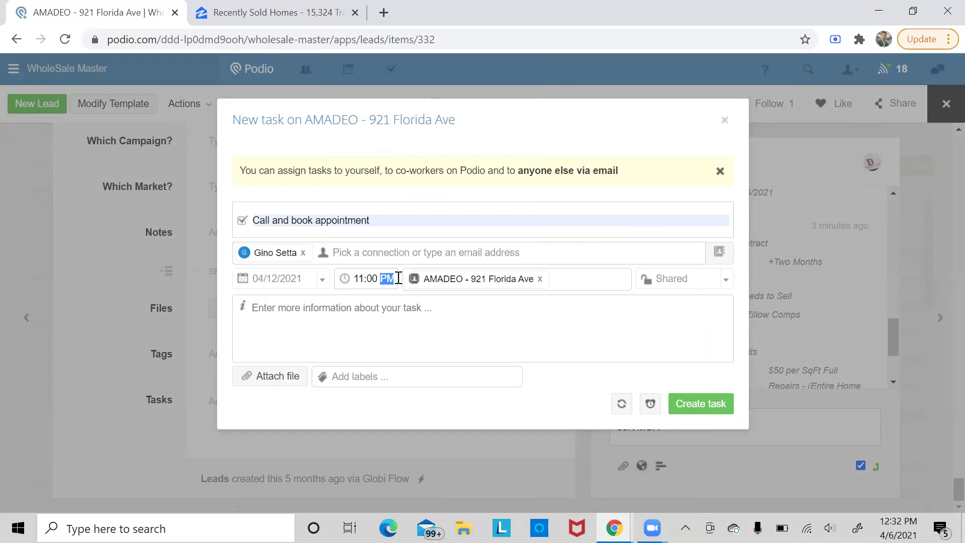
pyautogui.press('a')
pyautogui.click(429, 301)
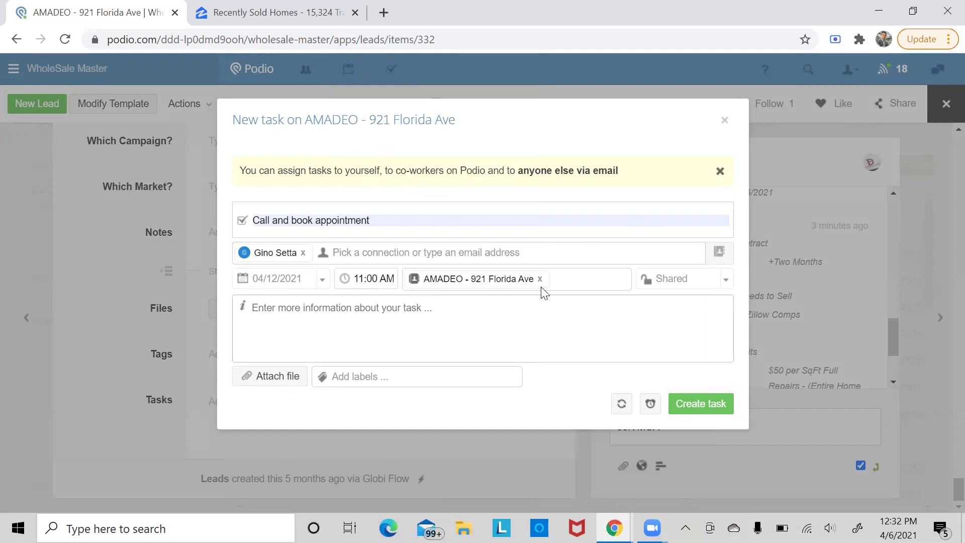
# Check the task's sharing options, keep it Shared, and add the description "He is behind on payments let's book the apt."
pyautogui.click(679, 282)
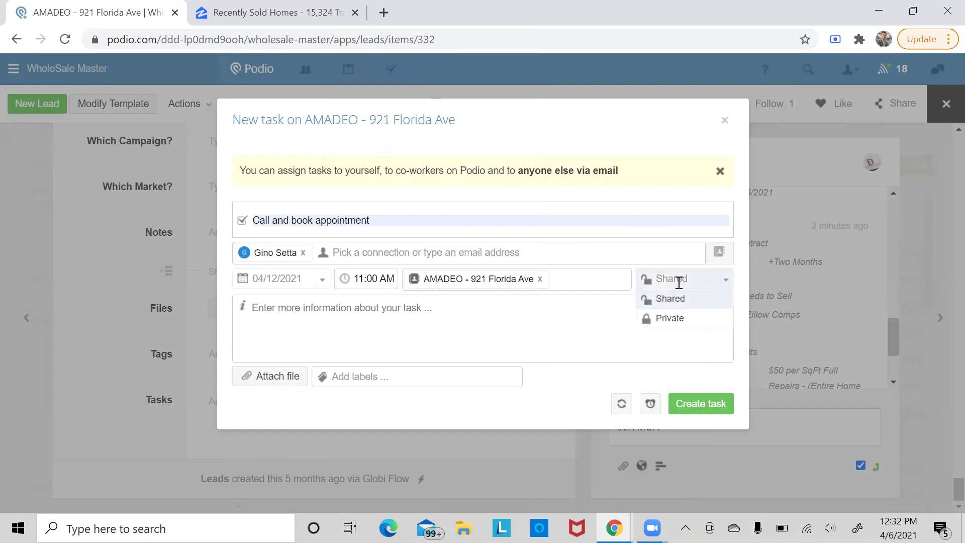
pyautogui.click(432, 347)
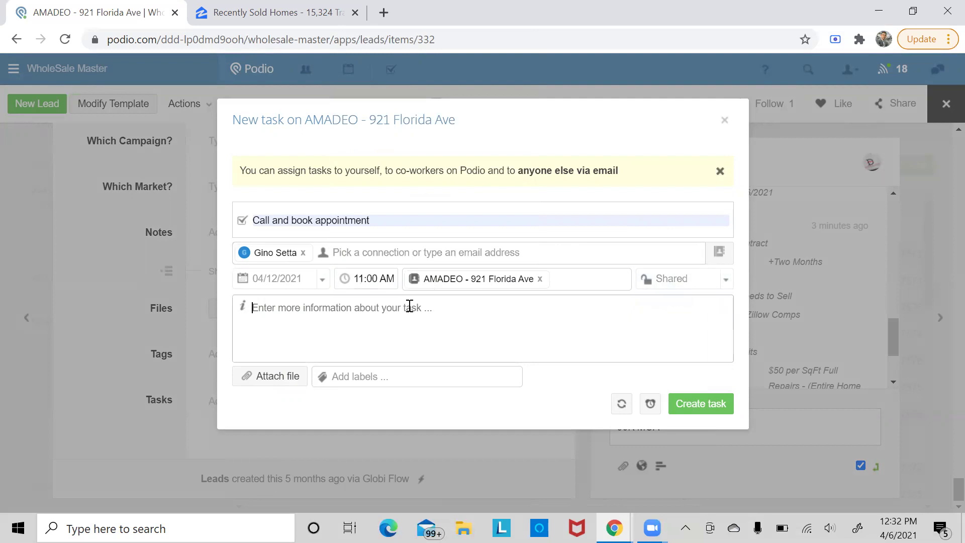
pyautogui.press('capslock')
pyautogui.write('H')
pyautogui.press('capslock')
pyautogui.write('e is behind on ')
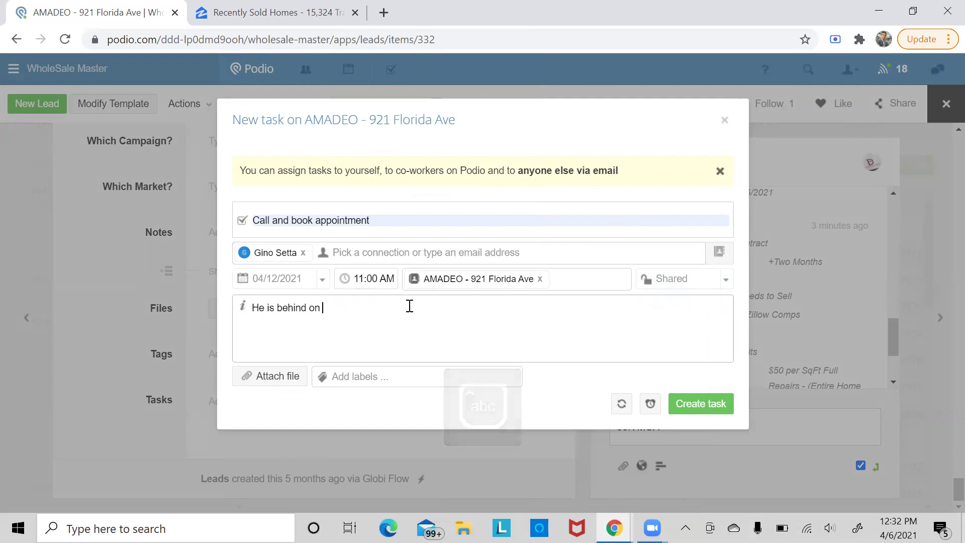
pyautogui.write("payments let's")
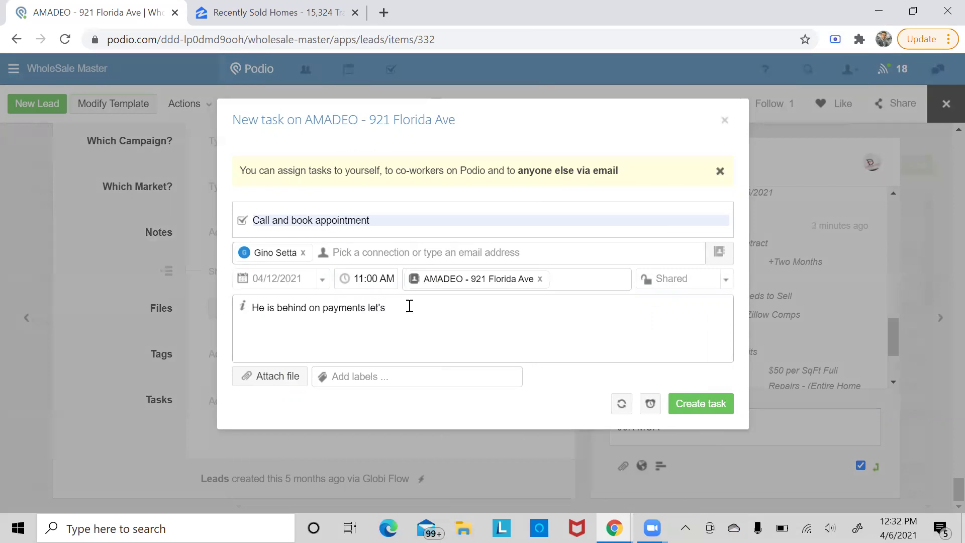
pyautogui.write(' book the apt.')
pyautogui.click(392, 381)
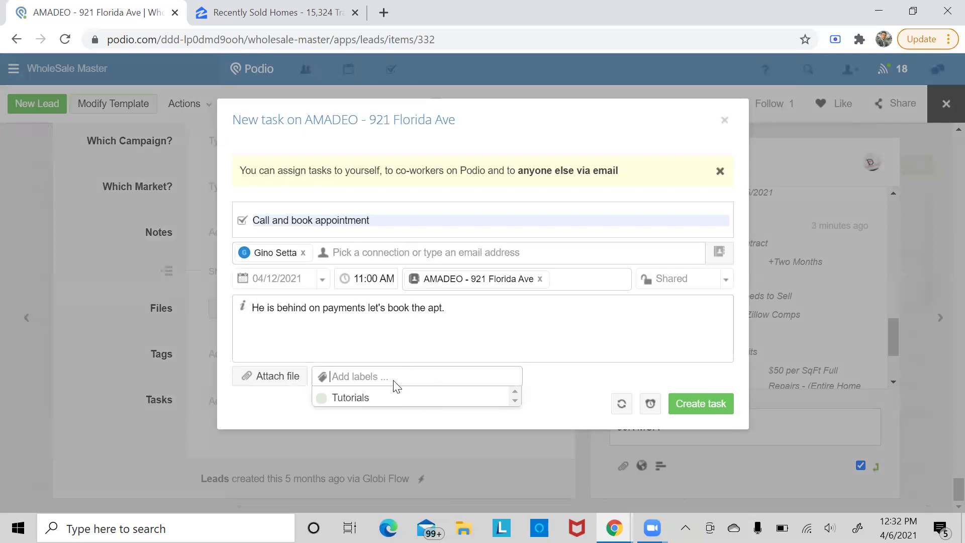
pyautogui.press('capslock')
pyautogui.write('A')
pyautogui.press('capslock')
pyautogui.write('bse')
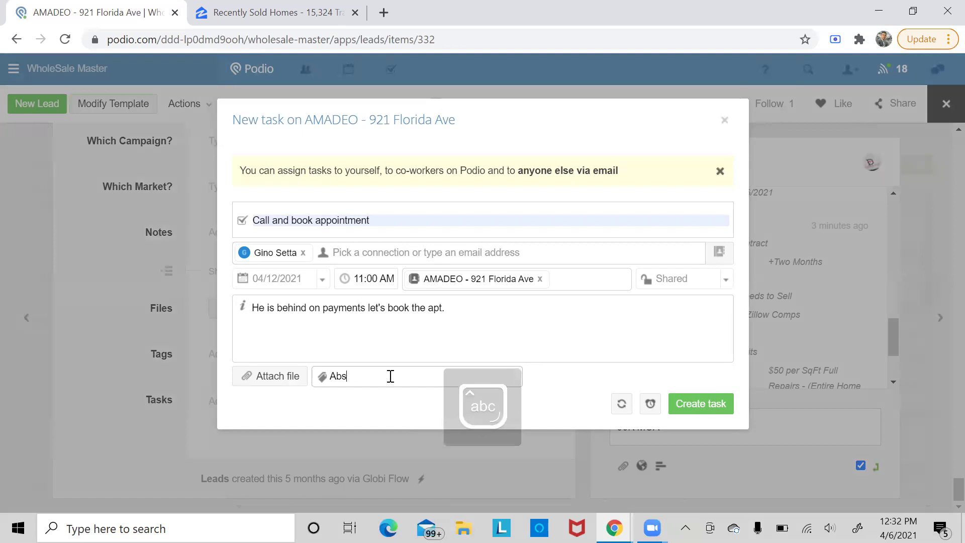
pyautogui.press('BackSpace')
pyautogui.press('BackSpace')
pyautogui.press('BackSpace')
pyautogui.click(623, 347)
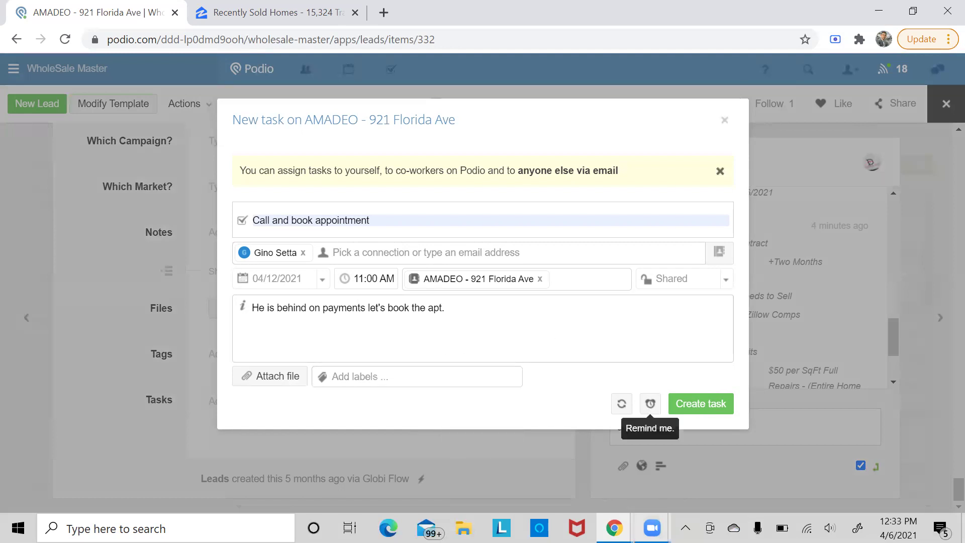
# Add a reminder for 1 hour before the due time and create the task
pyautogui.click(650, 403)
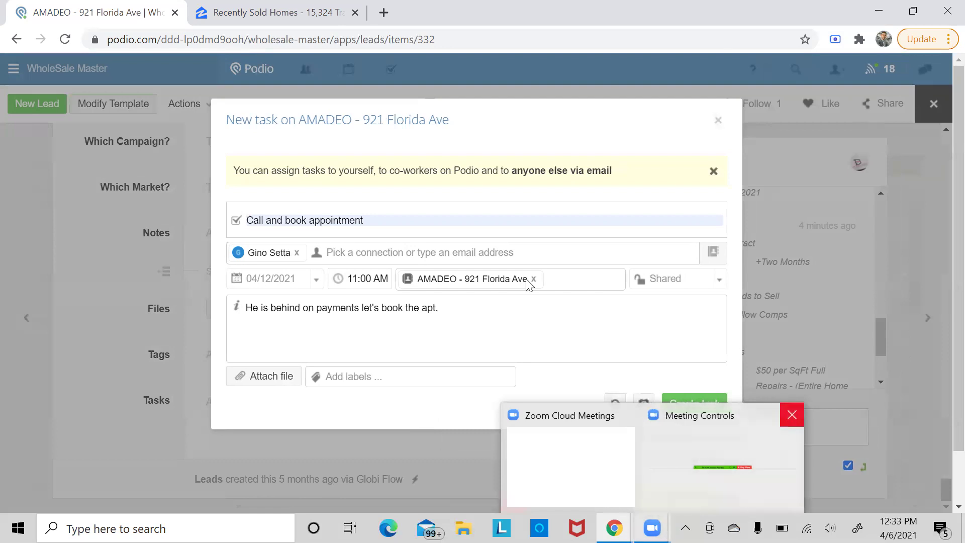
pyautogui.scroll(-1, 723, 430)
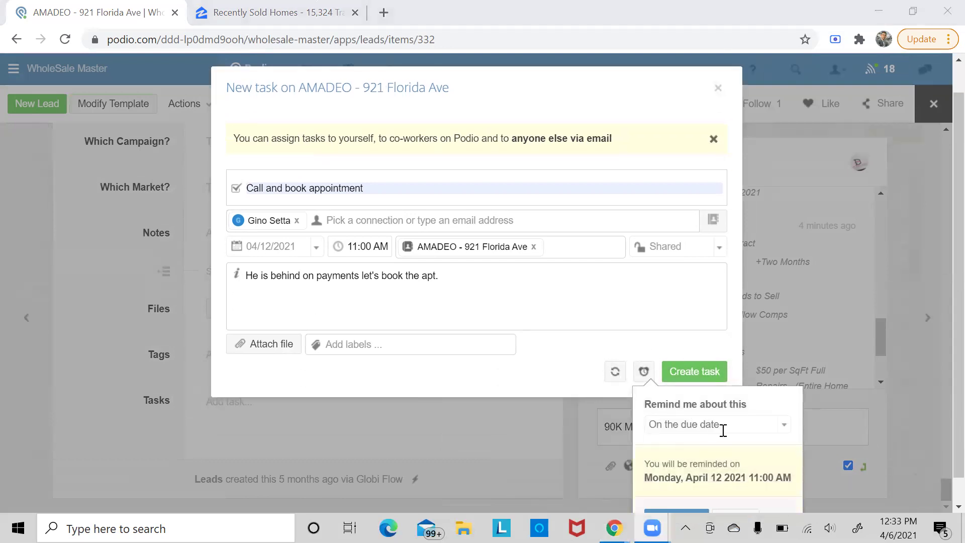
pyautogui.click(740, 393)
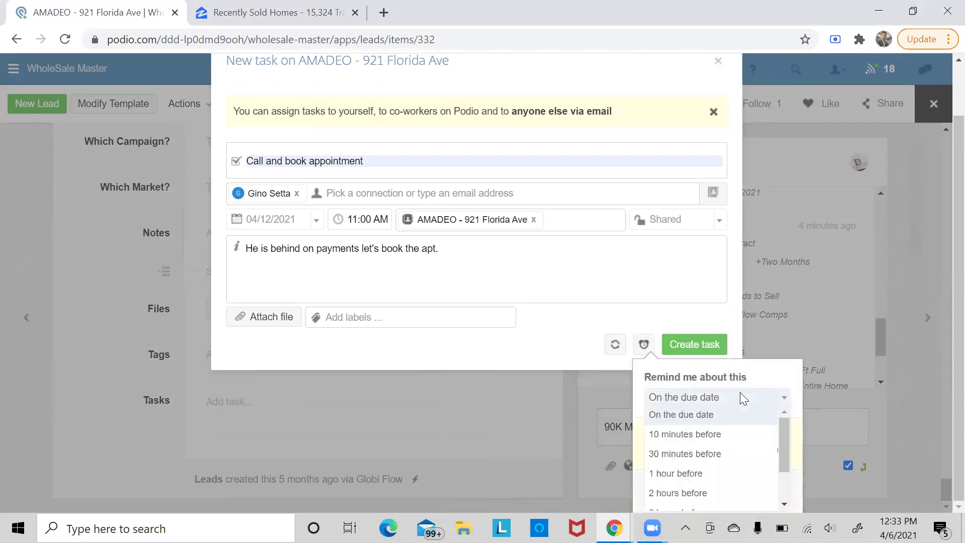
pyautogui.click(715, 474)
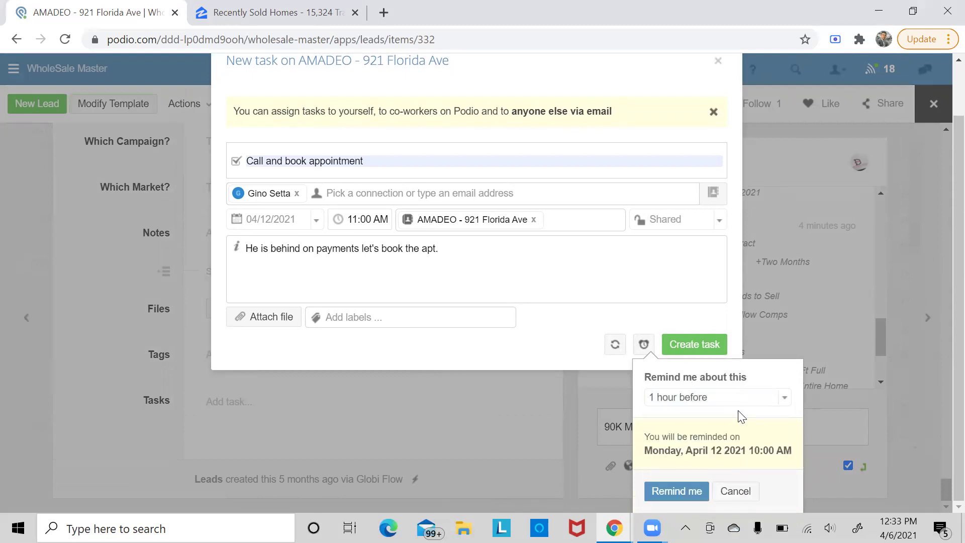
pyautogui.click(684, 491)
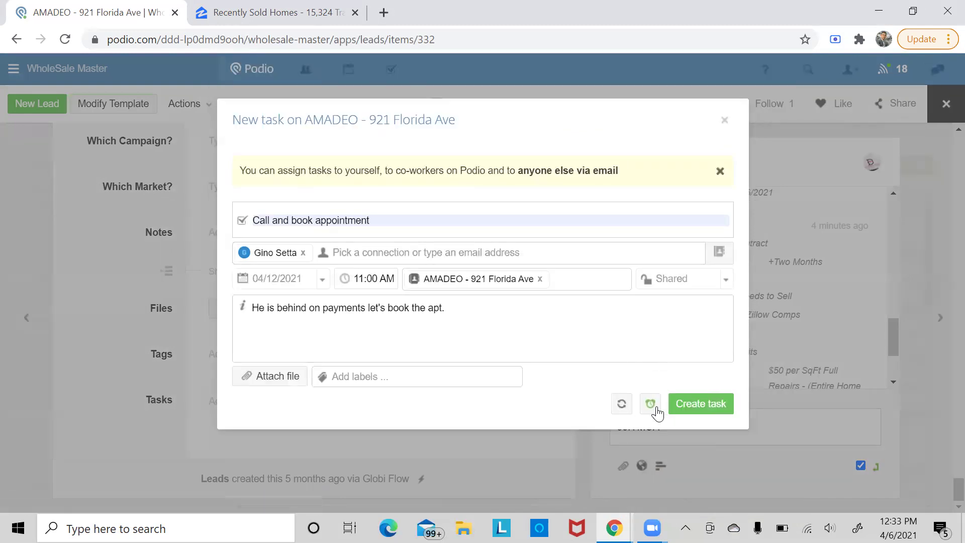
pyautogui.click(697, 411)
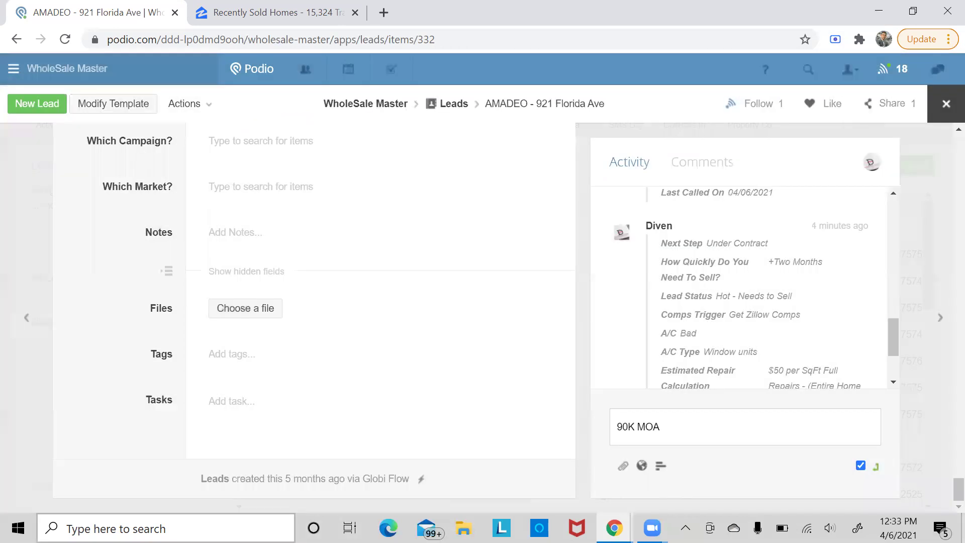
# Check the tasks listed on the lead and return to the start of the lead record
pyautogui.scroll(-2, 261, 385)
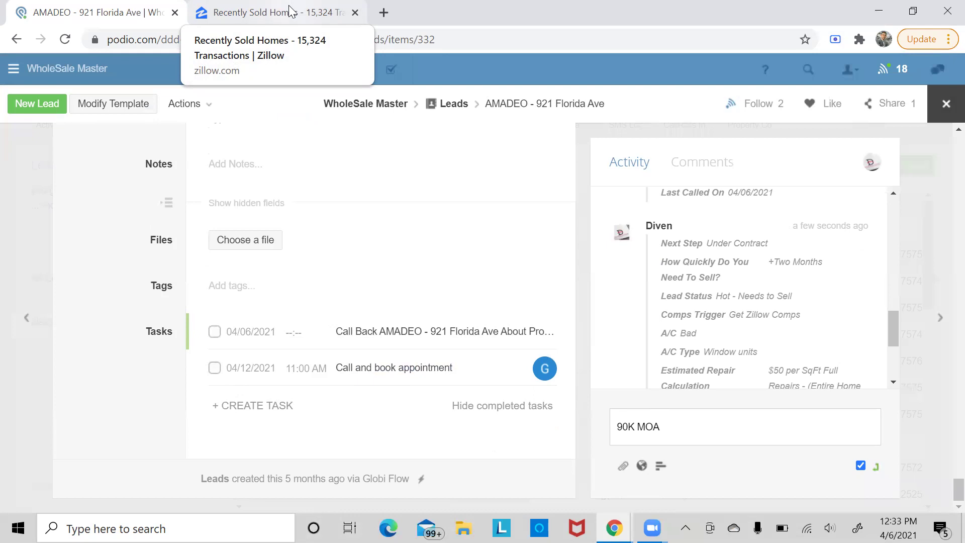
pyautogui.scroll(10, 286, 220)
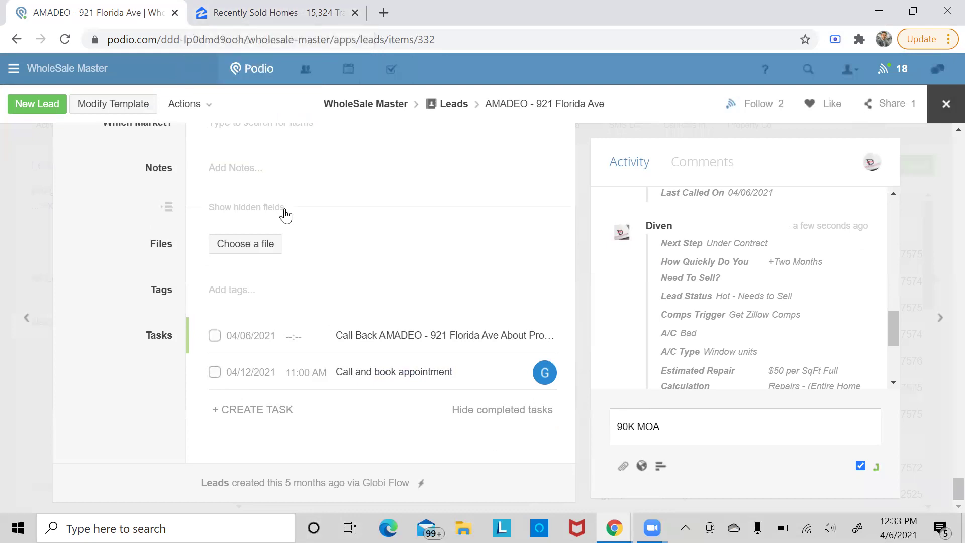
pyautogui.scroll(15, 272, 236)
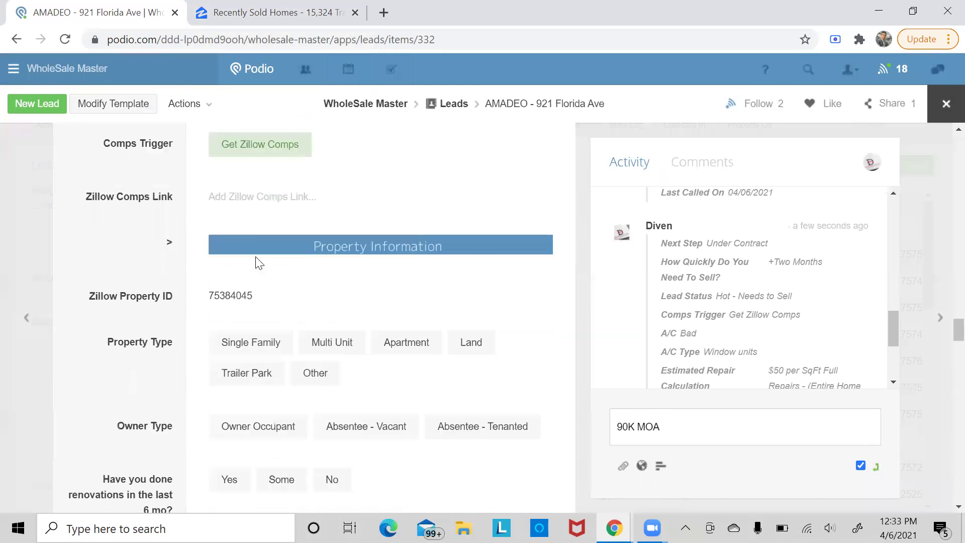
pyautogui.scroll(20, 258, 243)
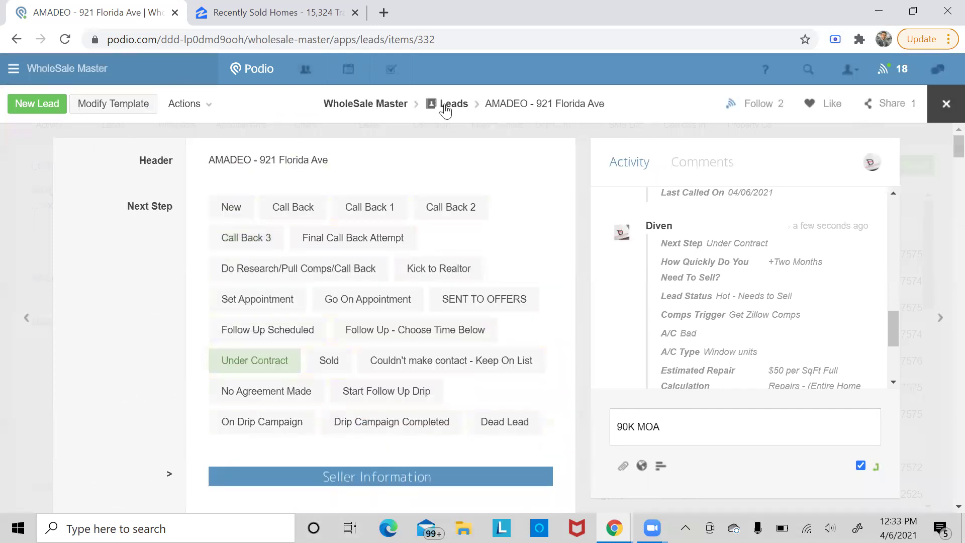
# Return to the WholeSale Master workspace overview and look through its recent activity
pyautogui.click(336, 105)
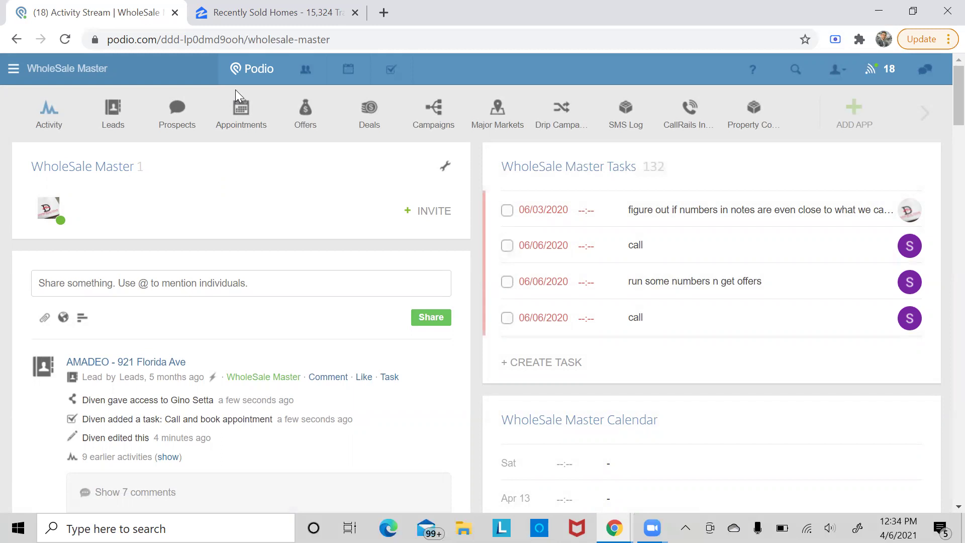
pyautogui.click(301, 12)
pyautogui.click(385, 12)
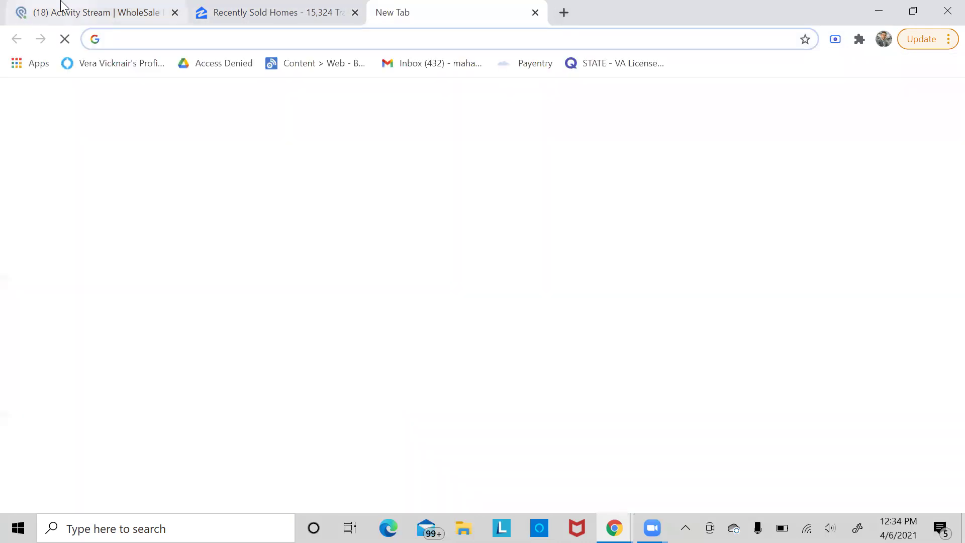
pyautogui.click(62, 7)
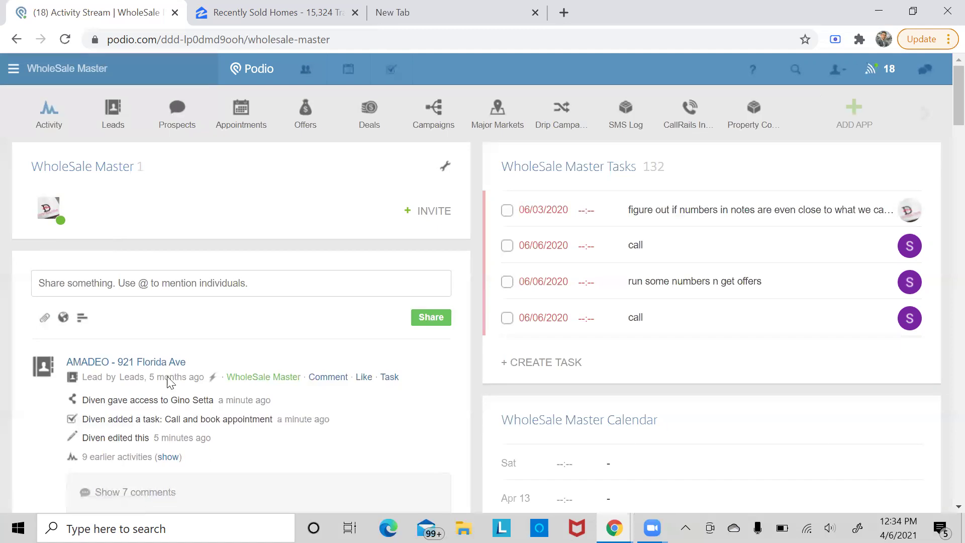
pyautogui.scroll(-3, 199, 421)
pyautogui.scroll(-3, 199, 421)
pyautogui.scroll(5, 198, 413)
pyautogui.click(171, 272)
pyautogui.click(170, 274)
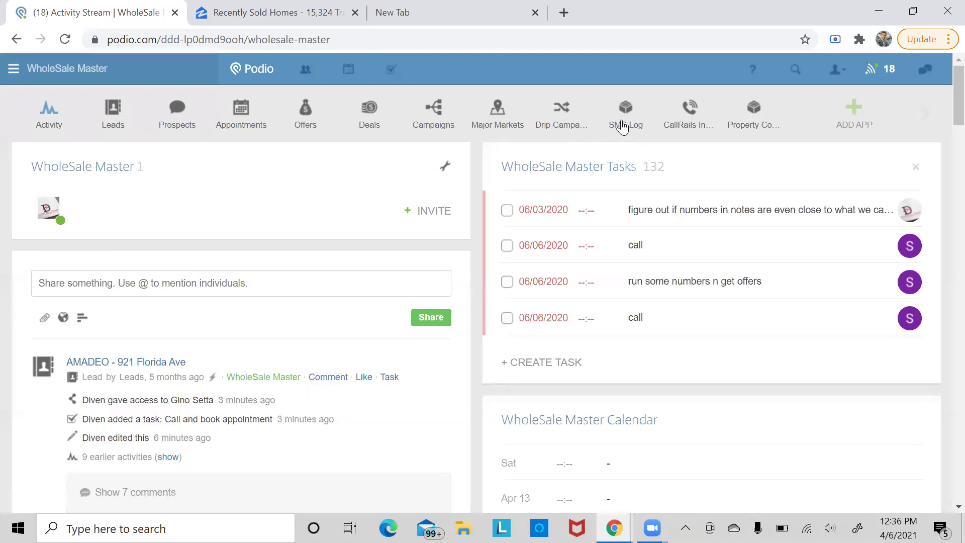
# Close the empty browser tab and review the older entries in the workspace's activity stream
pyautogui.click(535, 12)
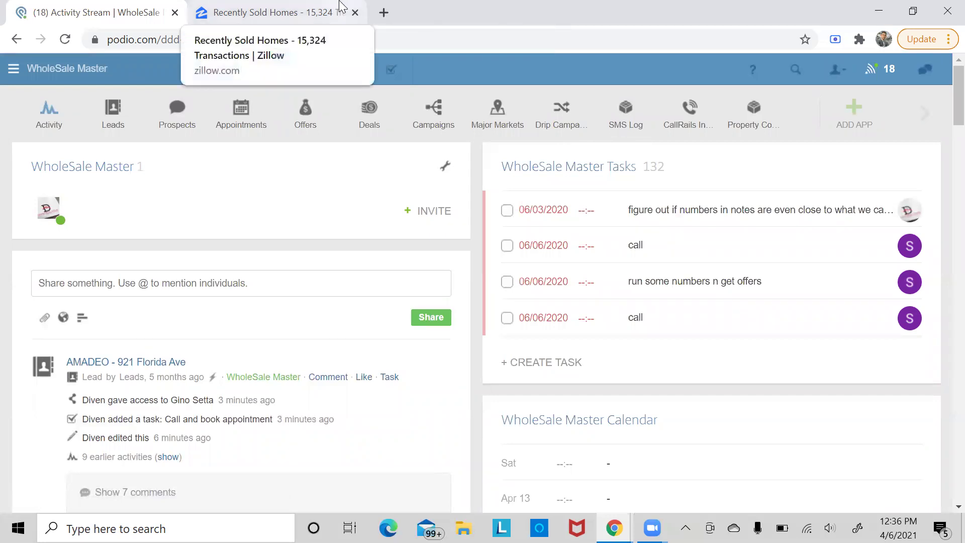
pyautogui.click(337, 5)
pyautogui.click(65, 15)
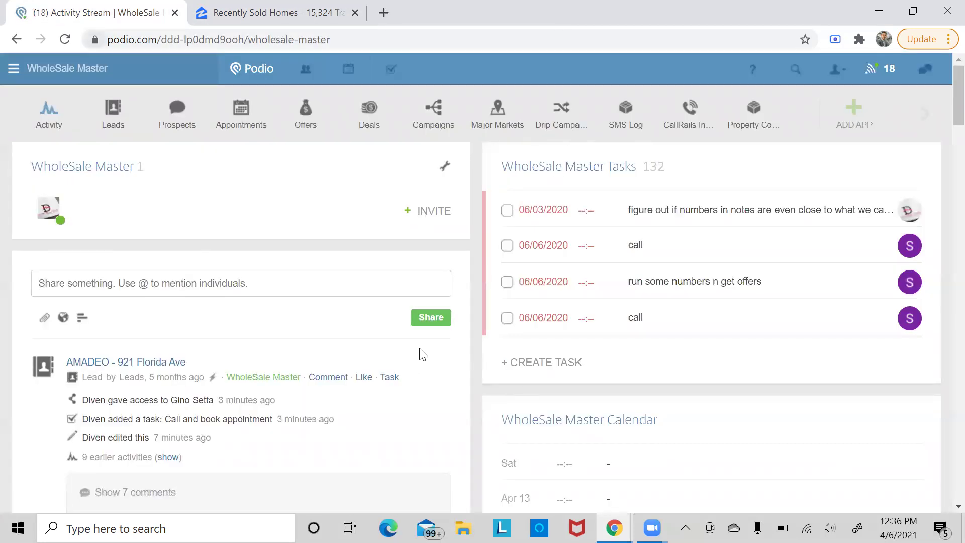
pyautogui.scroll(-6, 423, 351)
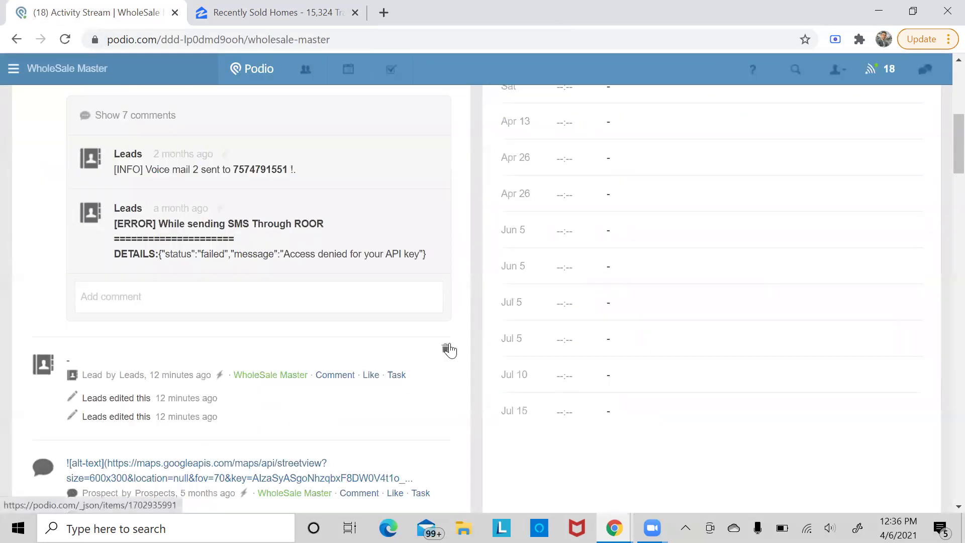
pyautogui.scroll(-3, 456, 282)
pyautogui.scroll(-10, 456, 283)
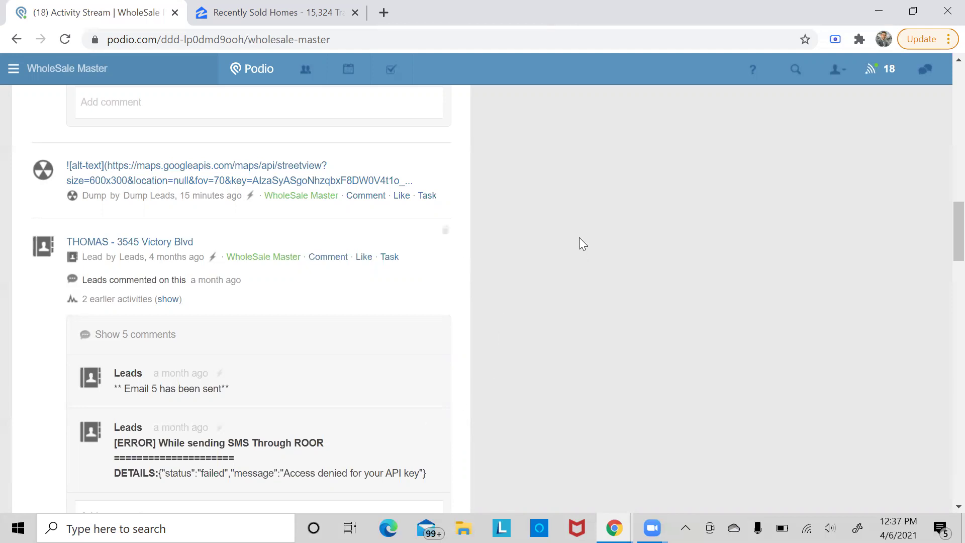
pyautogui.scroll(10, 573, 242)
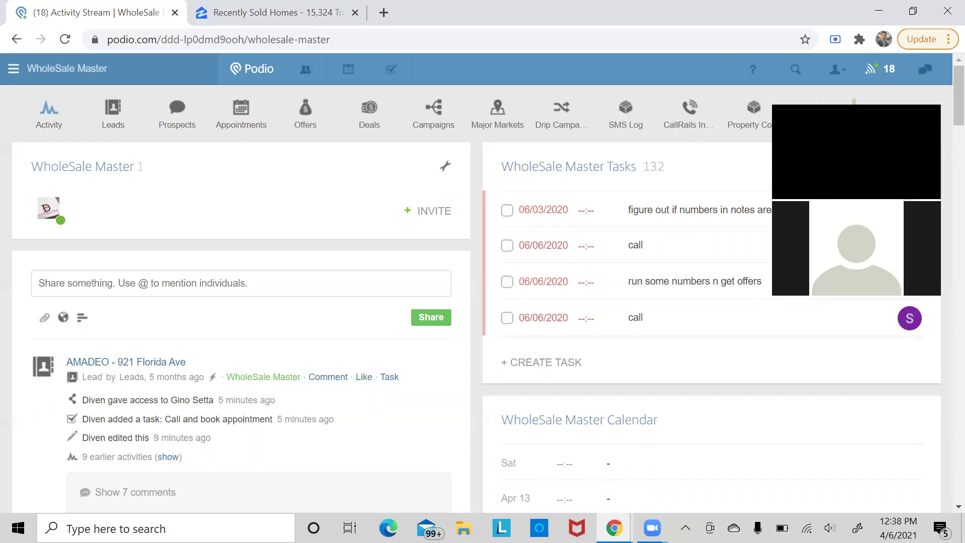
# Show the workspace's Leads list and open Google Drive in a new browser tab
pyautogui.click(144, 110)
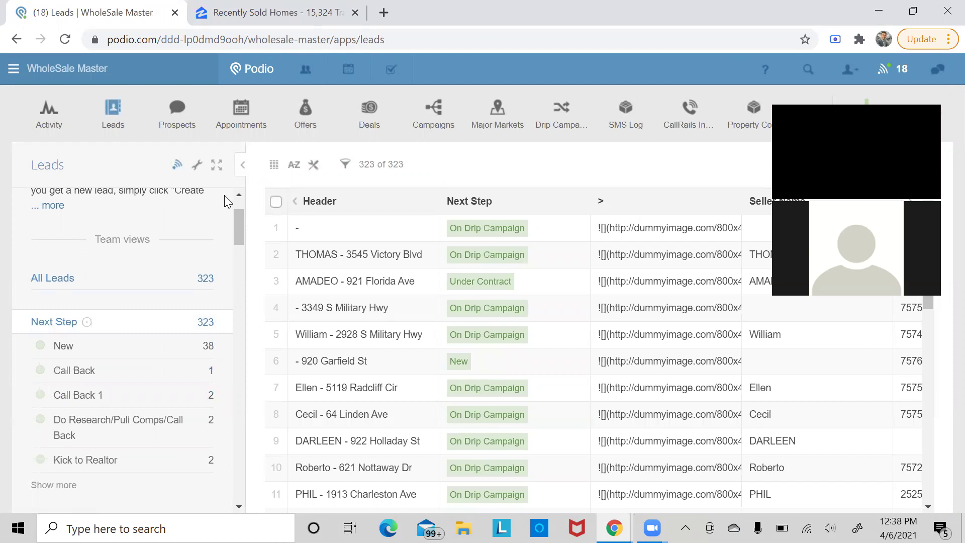
pyautogui.click(384, 11)
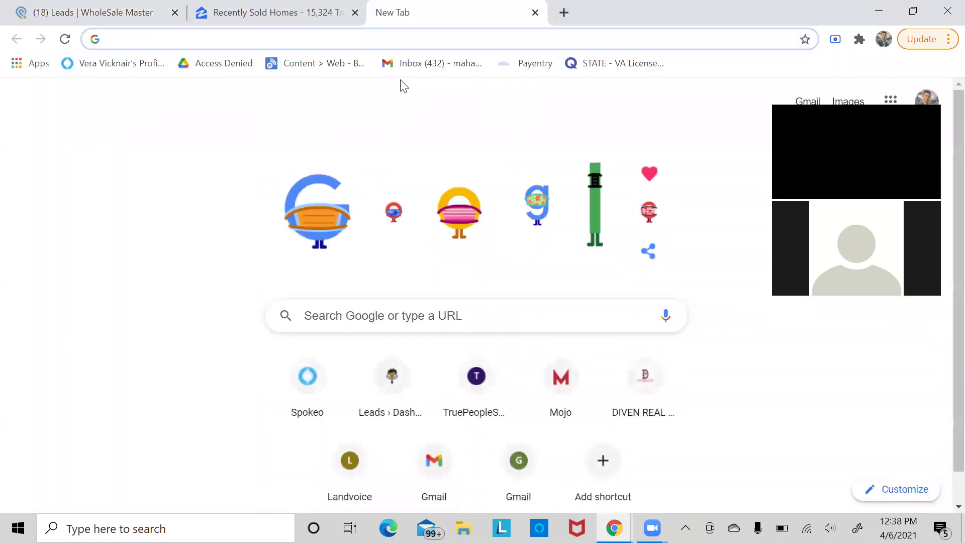
pyautogui.write('drive')
pyautogui.click(400, 79)
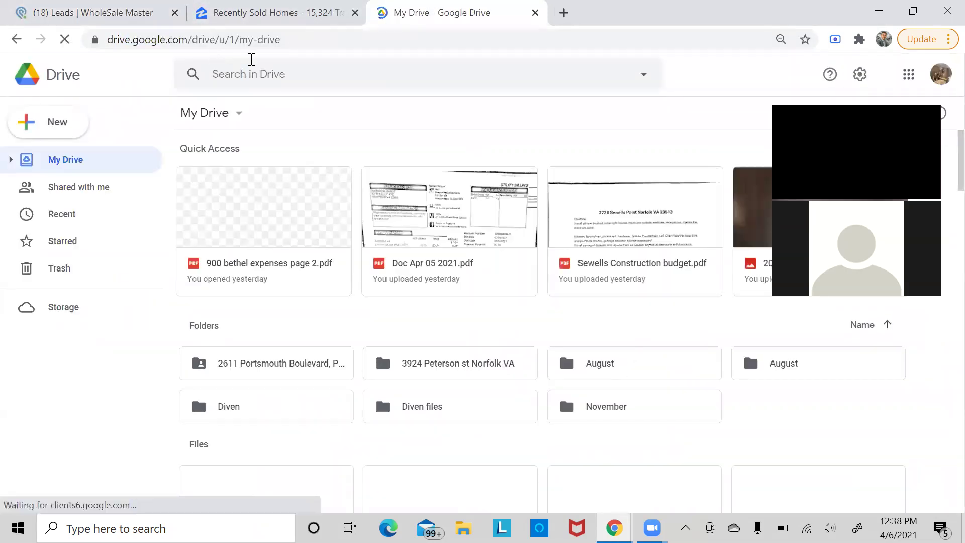
# Search Google Drive for "Follow" and open "Million Dollar FOLLOW UP Plan by Diven Homes.pdf"
pyautogui.click(250, 63)
pyautogui.write('Follow')
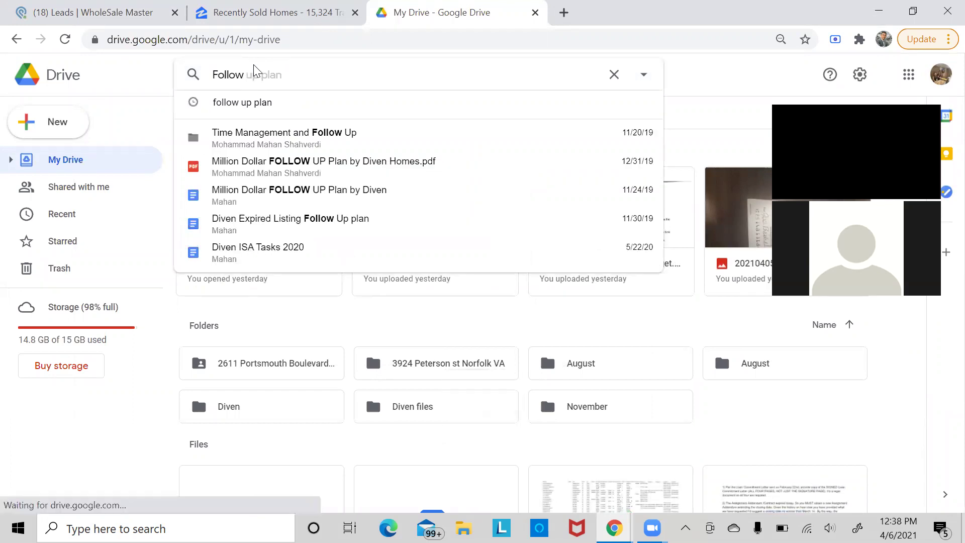
pyautogui.click(309, 167)
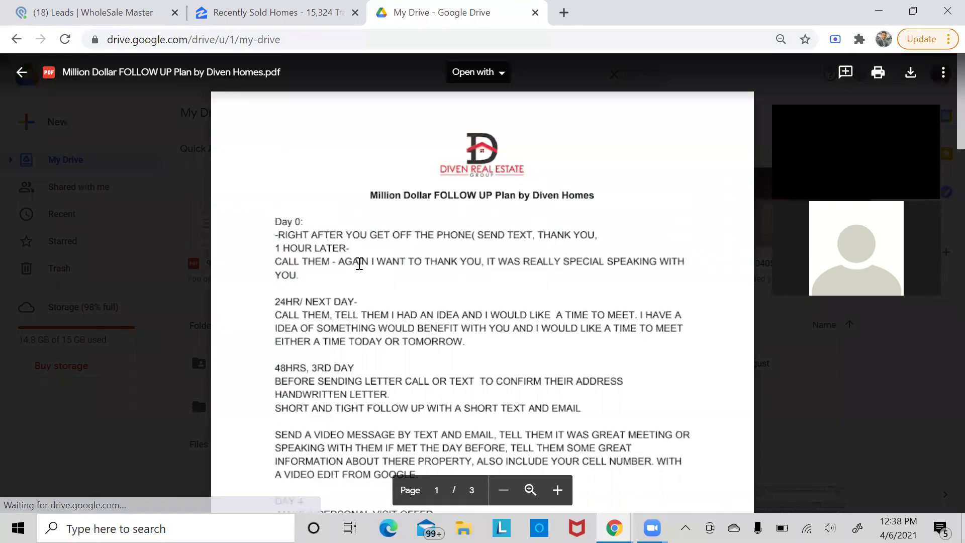
# Go through the follow-up plan to its last page, download the PDF and close the preview
pyautogui.scroll(-20, 395, 204)
pyautogui.scroll(-5, 397, 204)
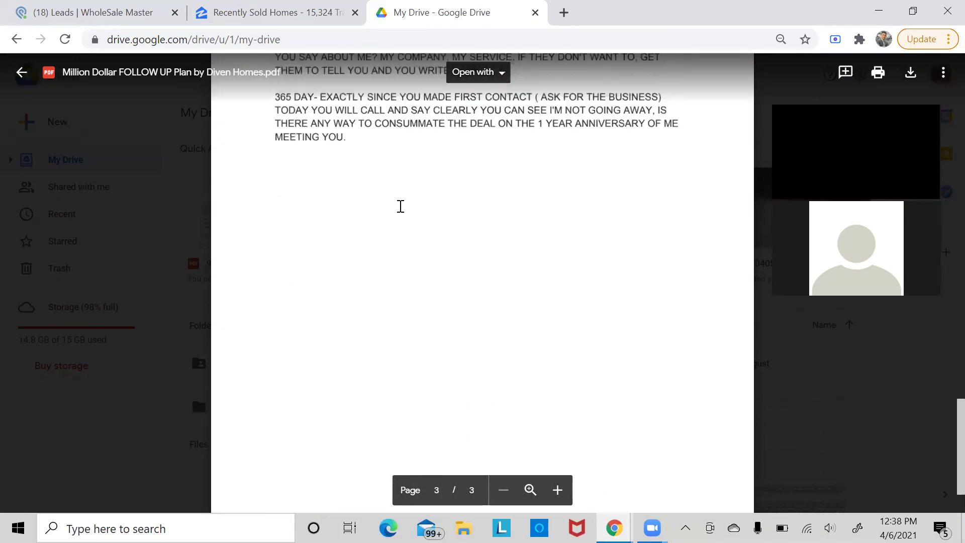
pyautogui.click(910, 72)
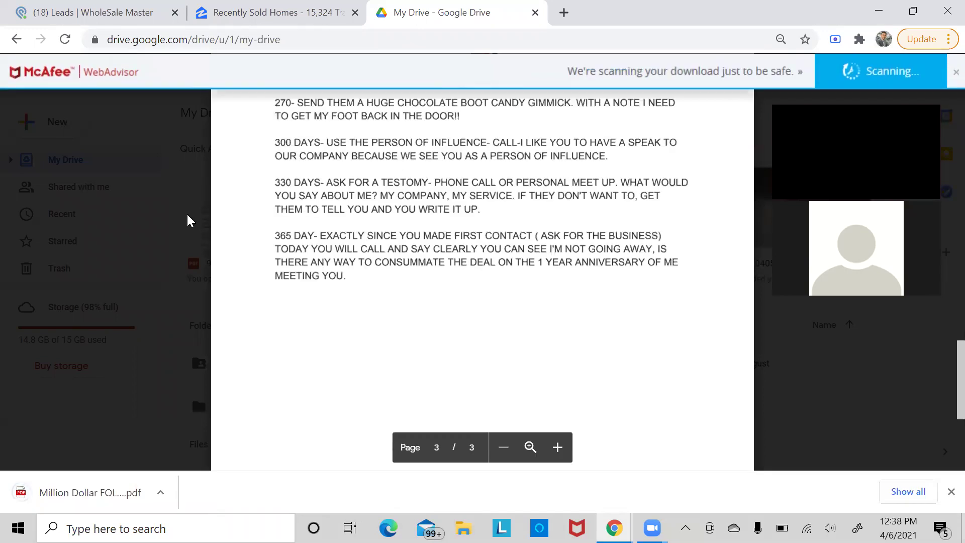
pyautogui.click(187, 215)
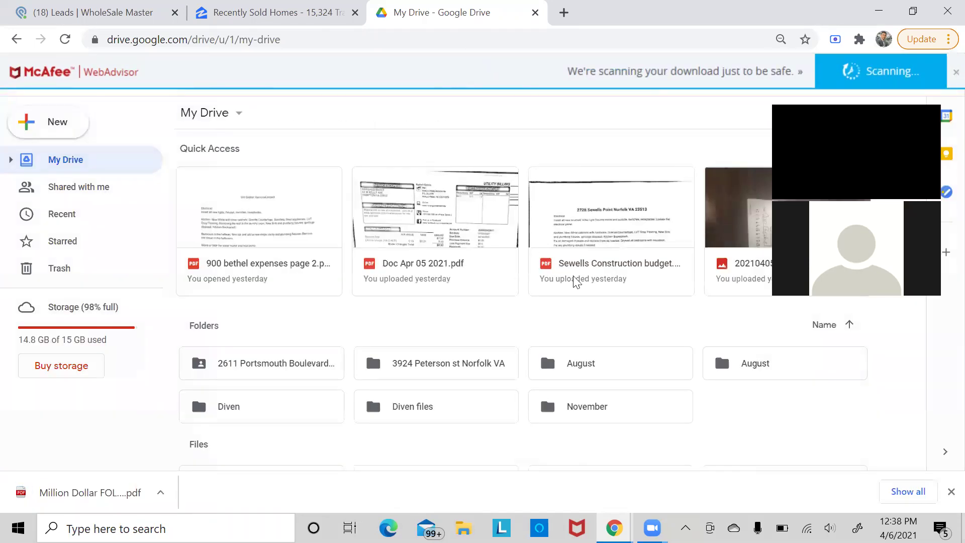
pyautogui.click(93, 11)
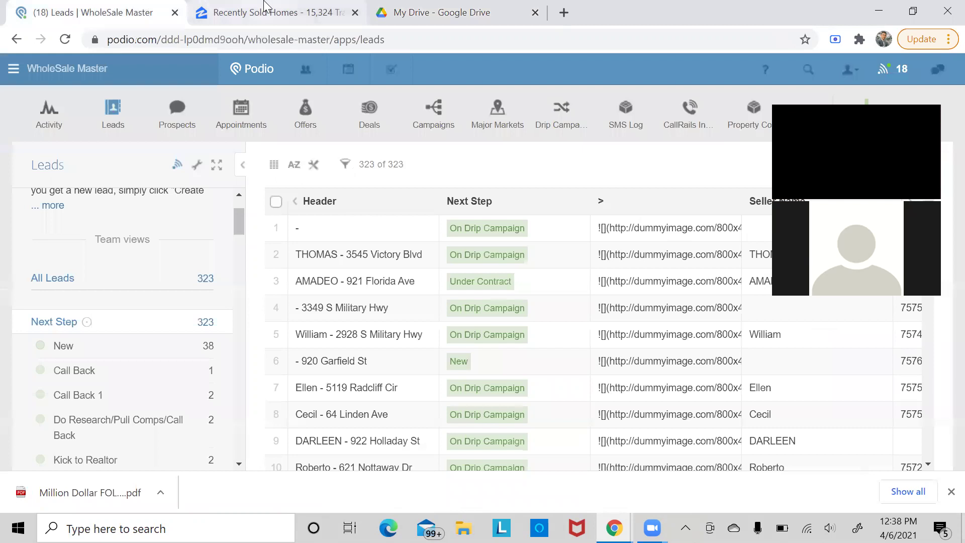
pyautogui.click(321, 10)
pyautogui.click(422, 10)
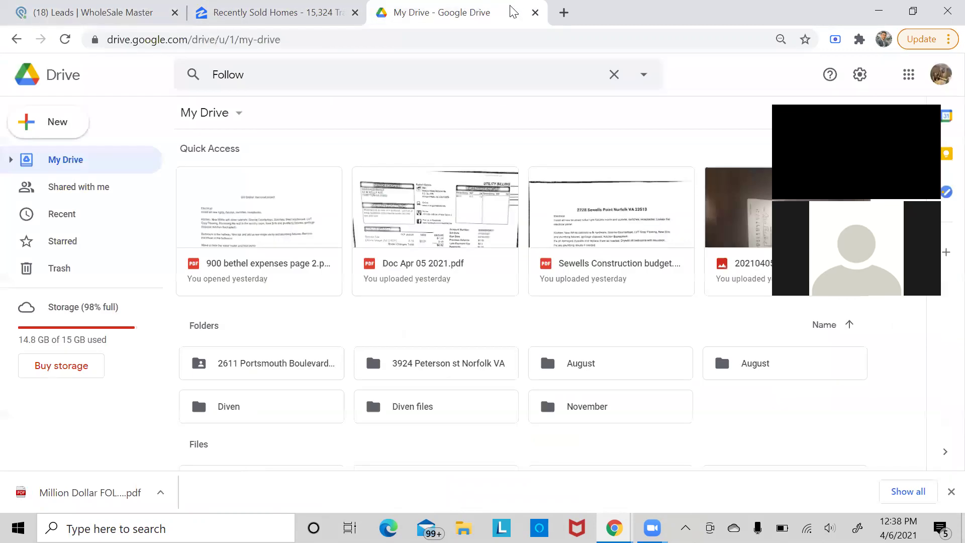
pyautogui.click(563, 12)
pyautogui.write('g')
pyautogui.press('Return')
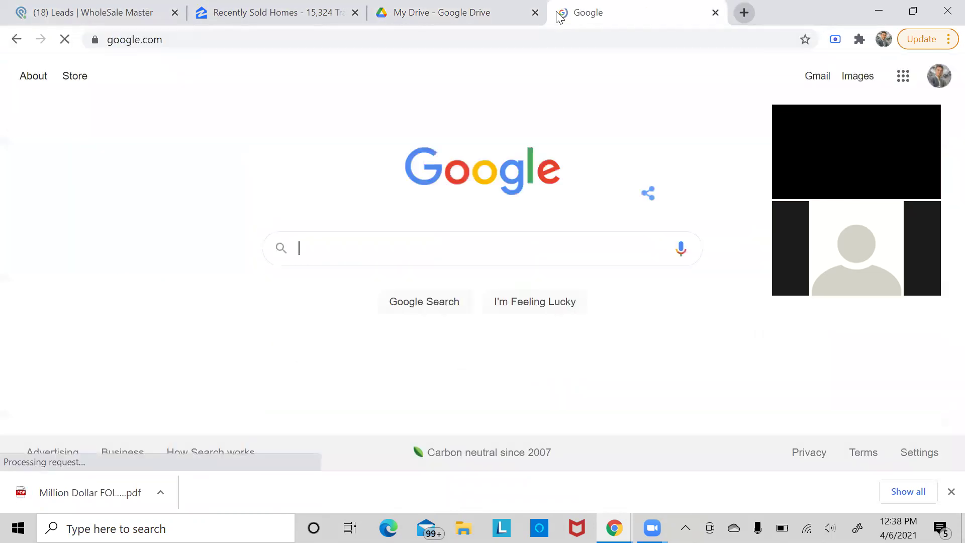
pyautogui.click(490, 7)
pyautogui.click(322, 7)
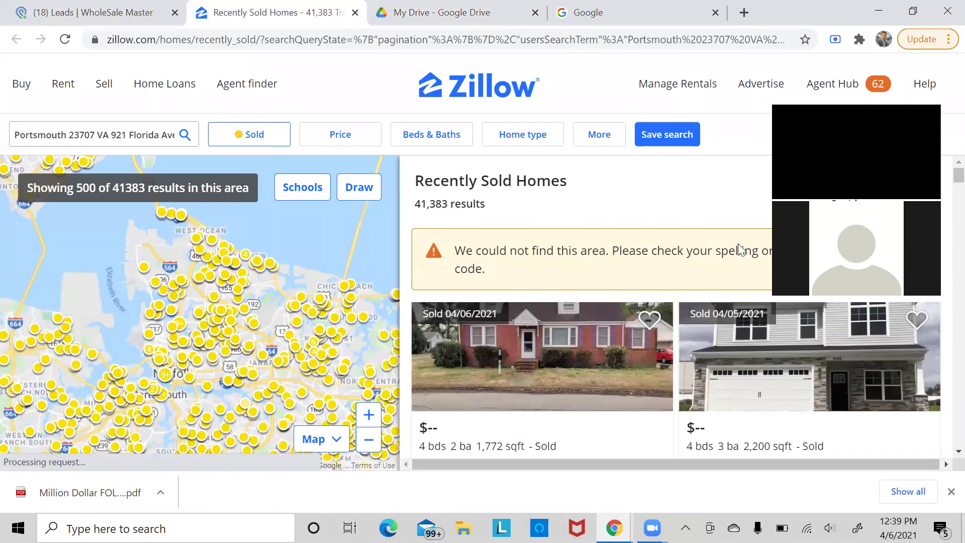
# Switch back to Podio, open the lead in row 10 of the Leads list and check its new-task form
pyautogui.click(96, 12)
pyautogui.scroll(-3, 302, 316)
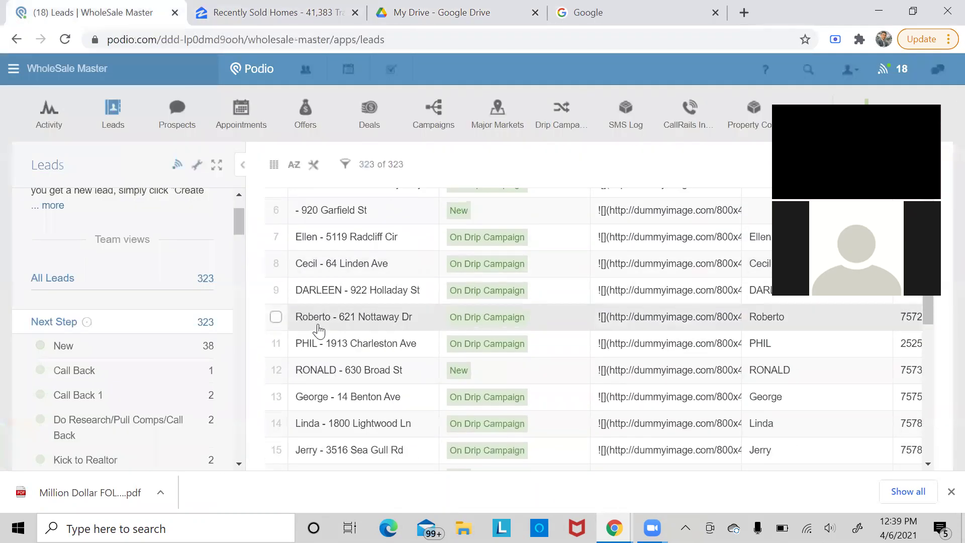
pyautogui.click(319, 340)
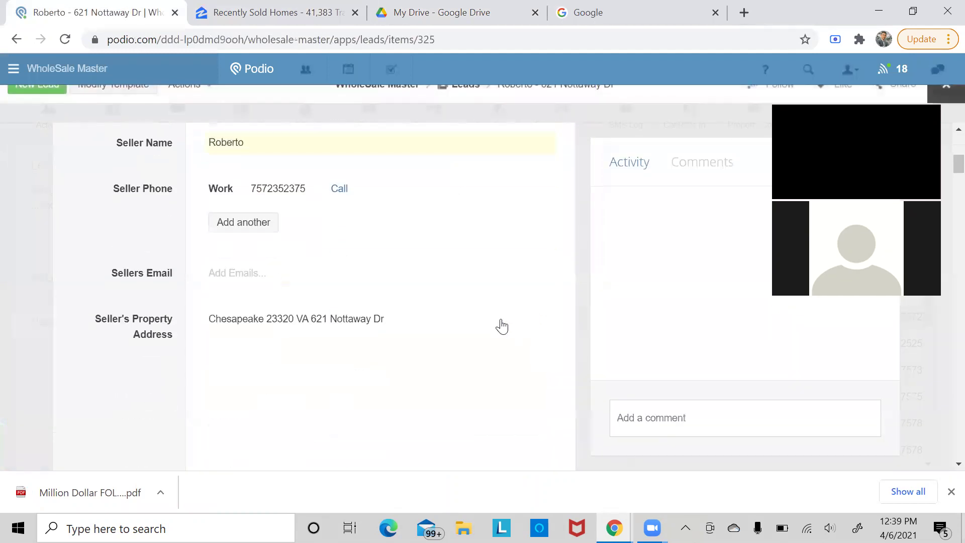
pyautogui.scroll(-5, 423, 307)
pyautogui.scroll(-20, 354, 328)
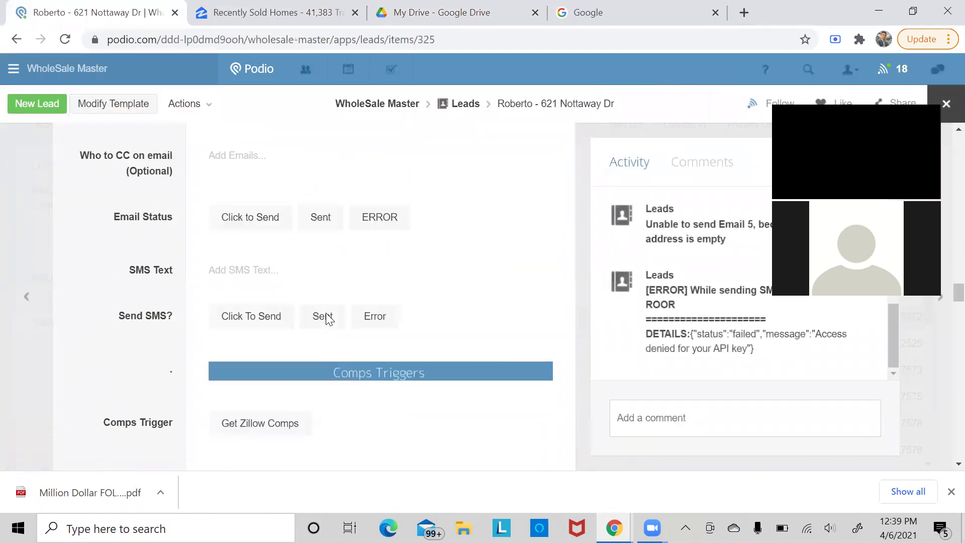
pyautogui.scroll(-10, 221, 316)
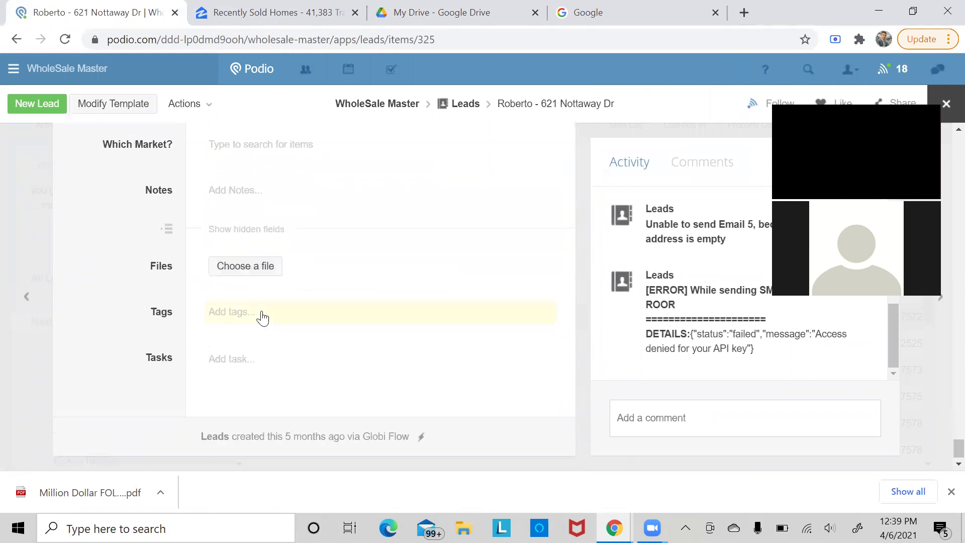
pyautogui.click(242, 358)
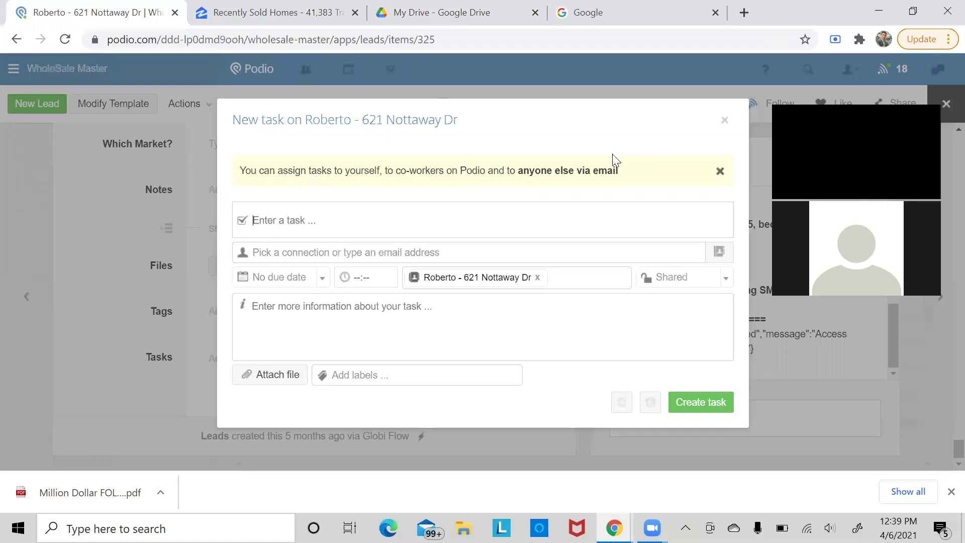
pyautogui.click(730, 122)
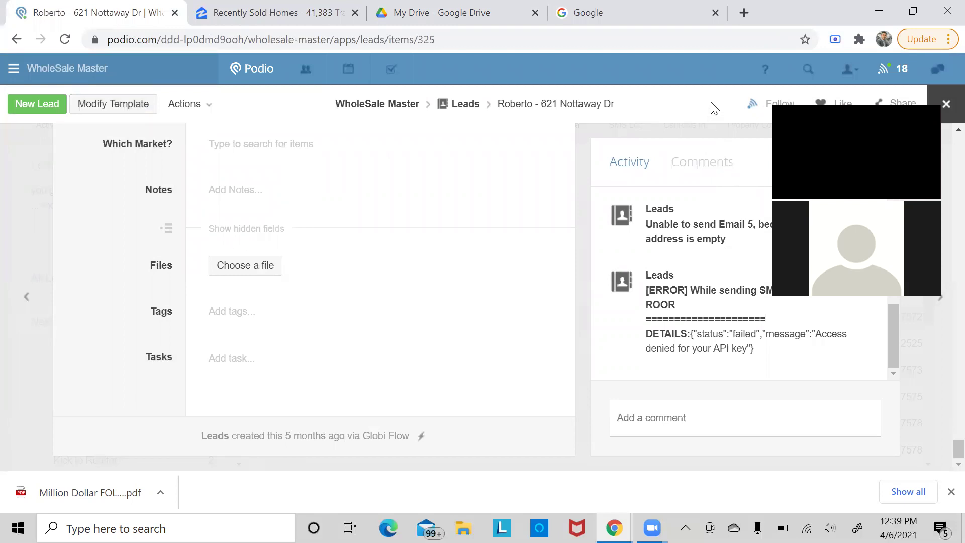
# Add the tag "90 days follow up" to the lead
pyautogui.click(418, 318)
pyautogui.write('nkj')
pyautogui.press('BackSpace')
pyautogui.press('BackSpace')
pyautogui.press('BackSpace')
pyautogui.write('90 days')
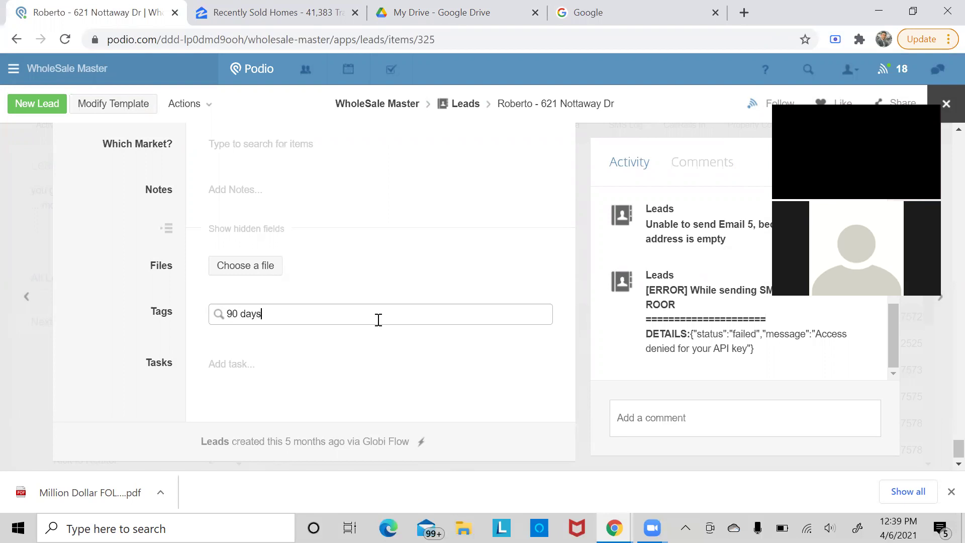
pyautogui.write(' follow up')
pyautogui.press('Return')
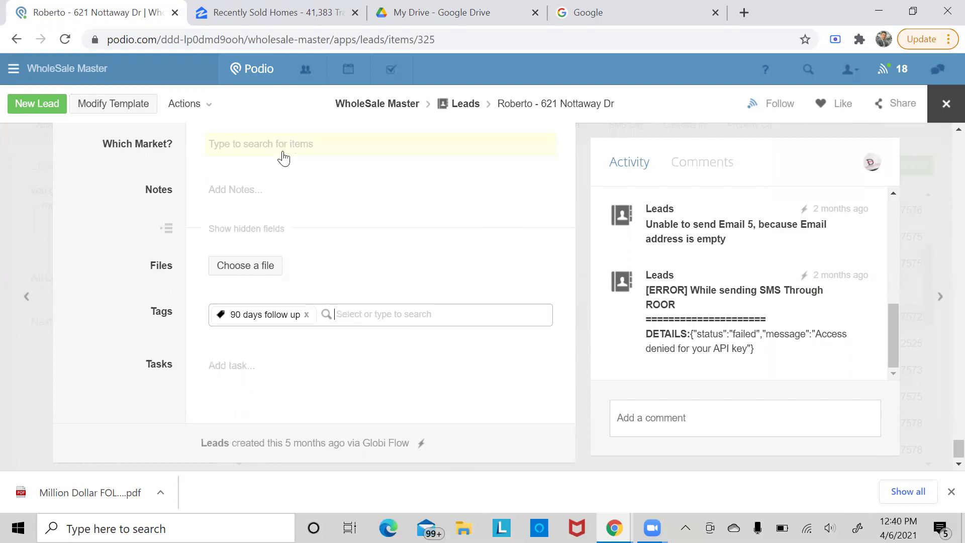
# Look over the lead's value estimates and repair calculation fields down to the Max Allowable Offer
pyautogui.scroll(10, 480, 256)
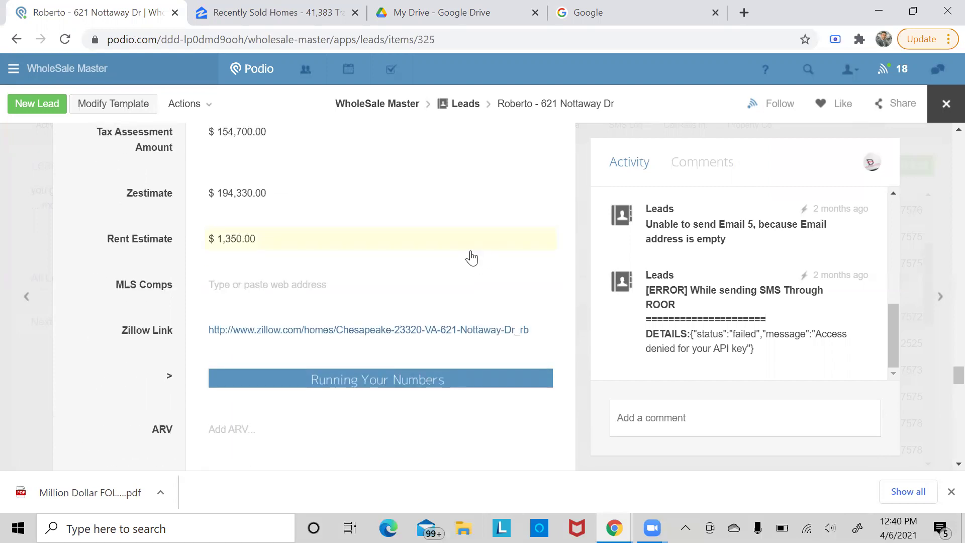
pyautogui.scroll(-5, 455, 224)
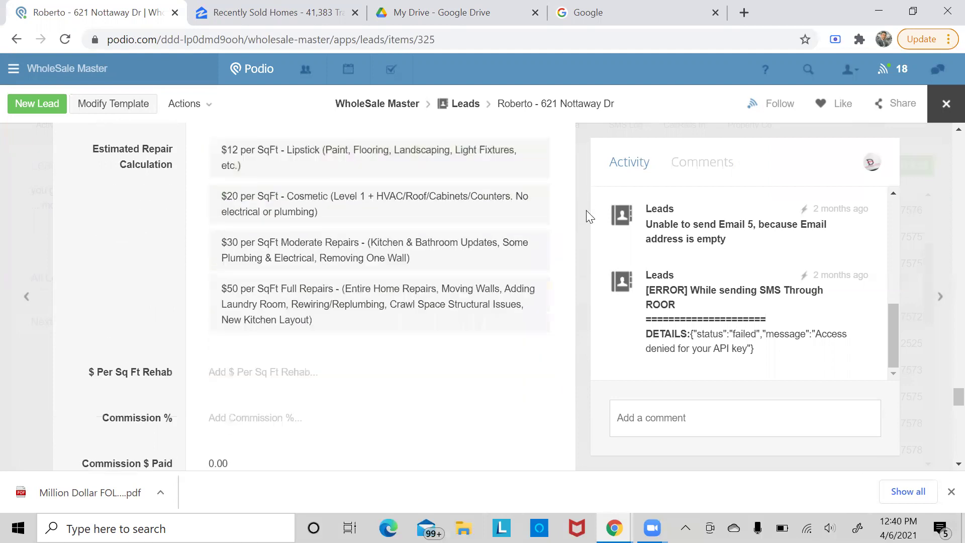
pyautogui.scroll(-5, 587, 216)
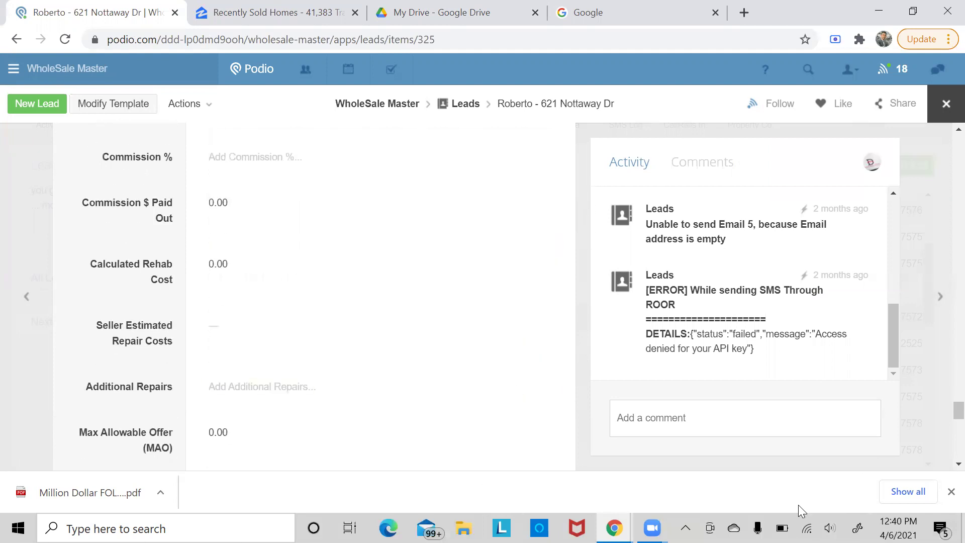